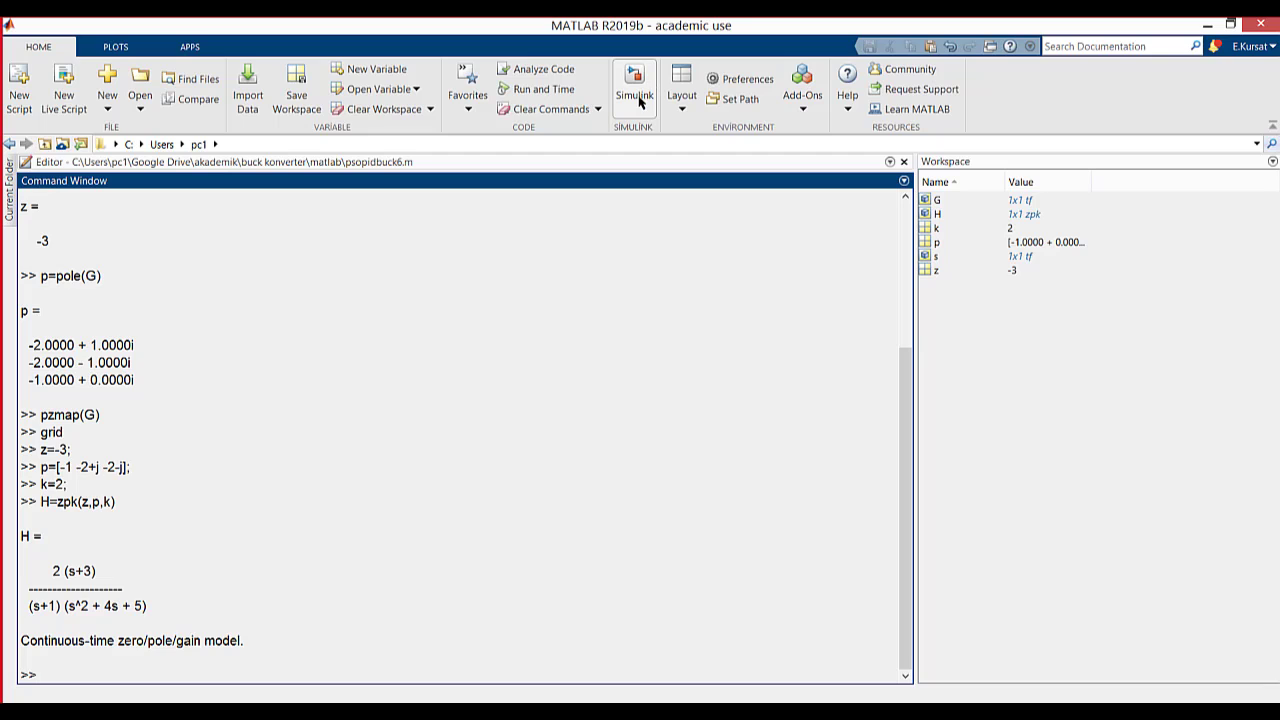
# Step: Create a blank Simulink model and arrange the Library Browser and the model window side by side
pyautogui.click(636, 96)
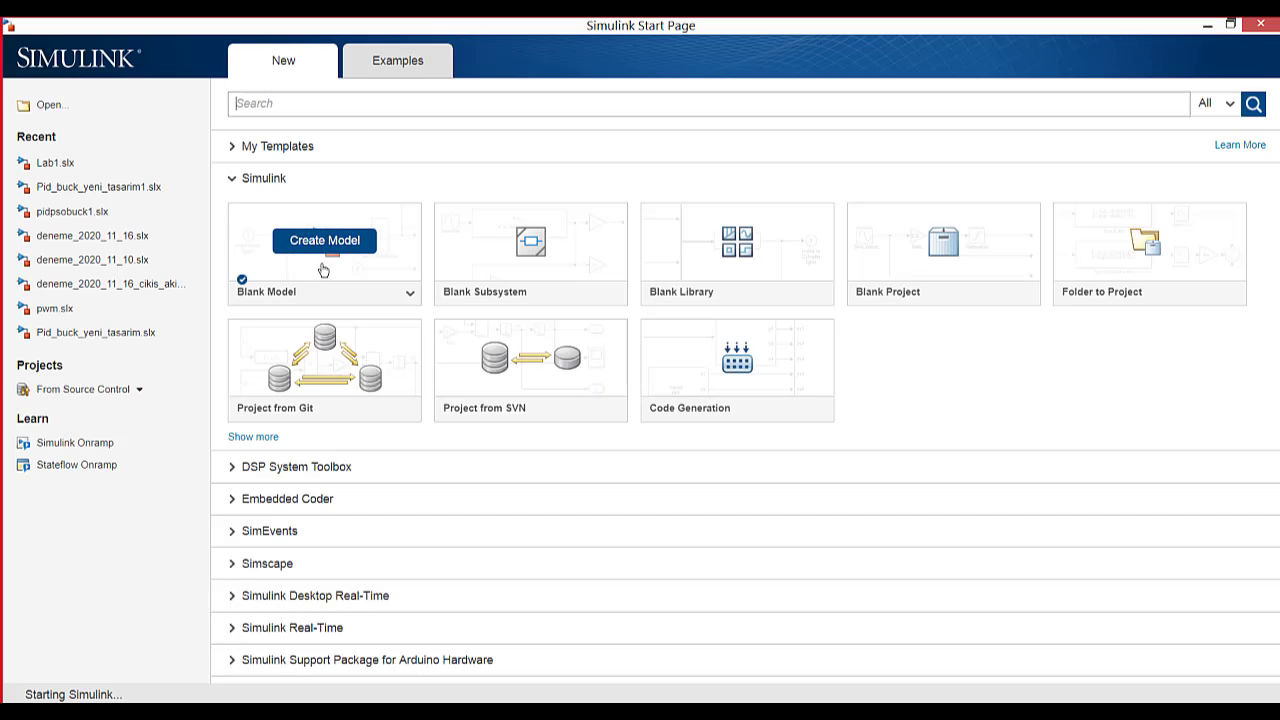
pyautogui.click(320, 257)
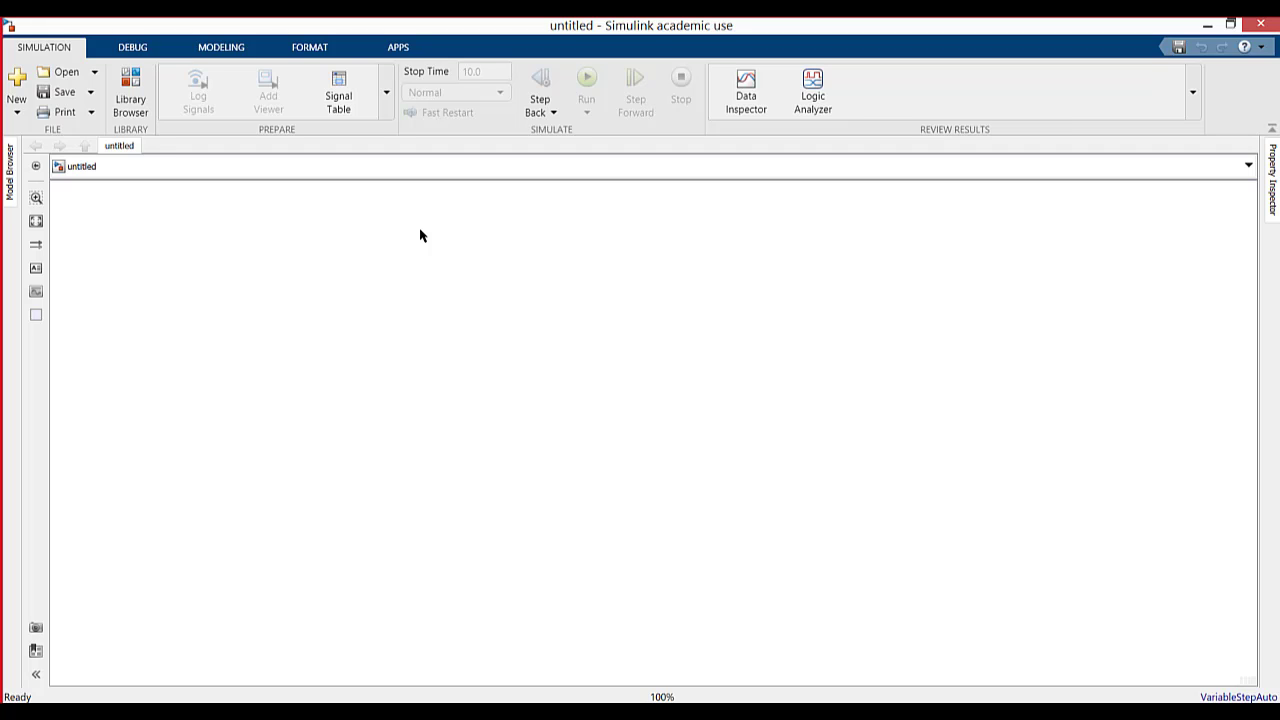
pyautogui.click(131, 96)
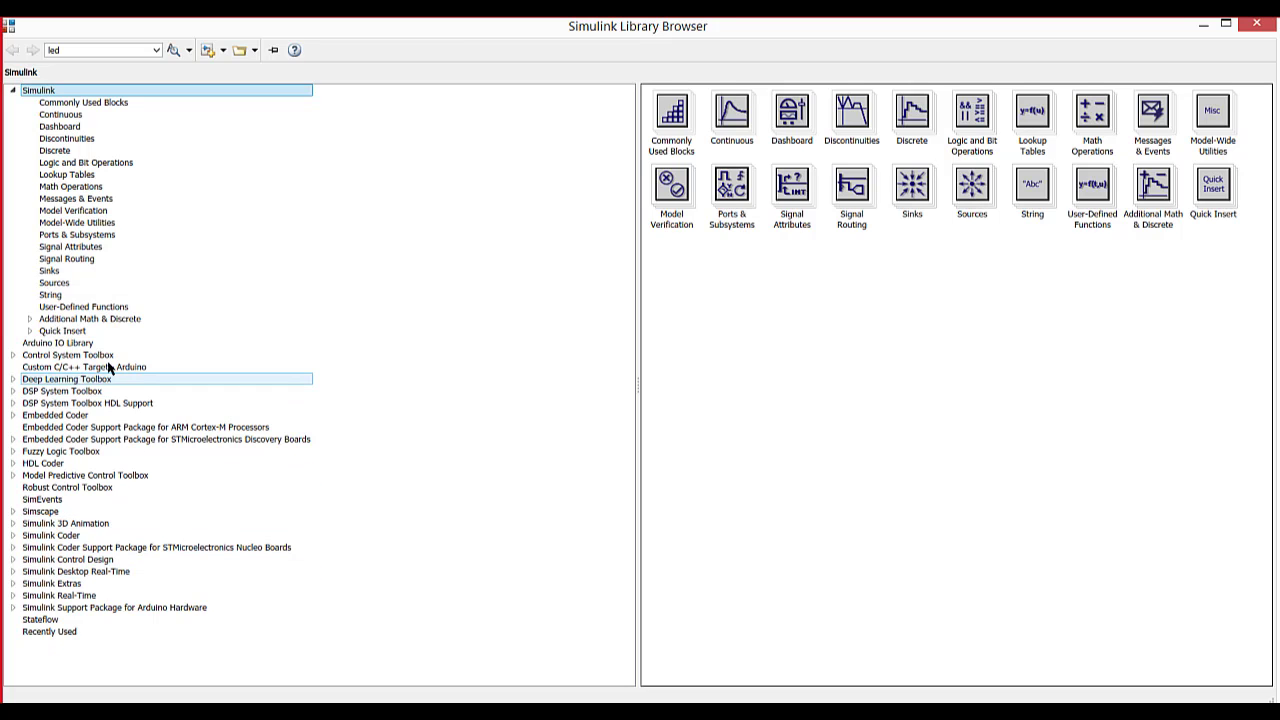
pyautogui.press('super+Left')
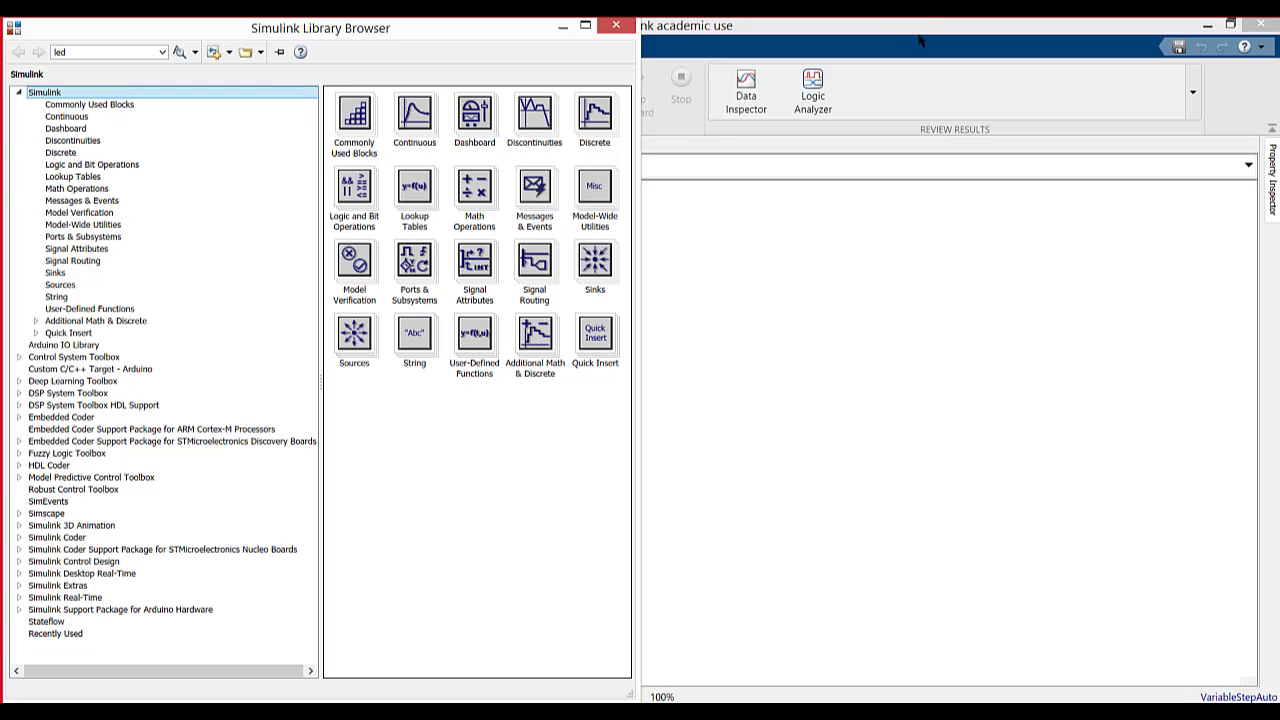
pyautogui.moveTo(889, 32); pyautogui.dragTo(1279, 200)
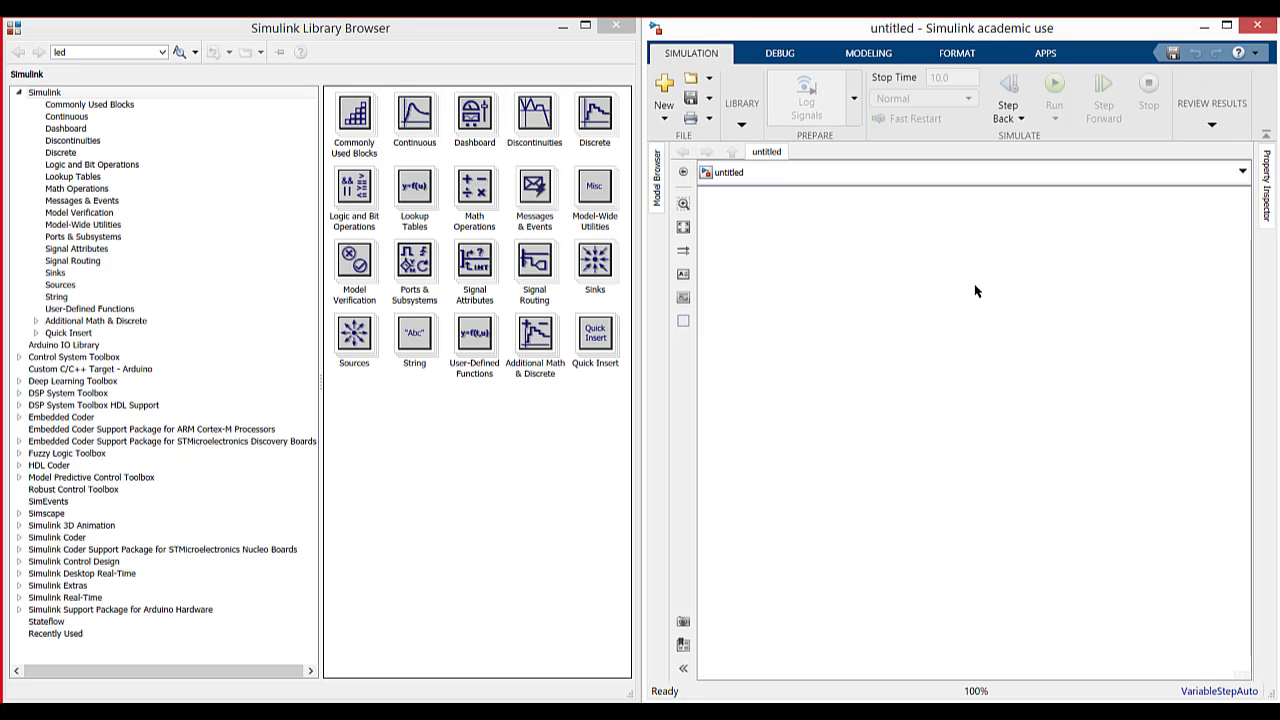
# Step: Add a Transfer Fcn block from the Continuous library to the middle of the model canvas
pyautogui.click(64, 117)
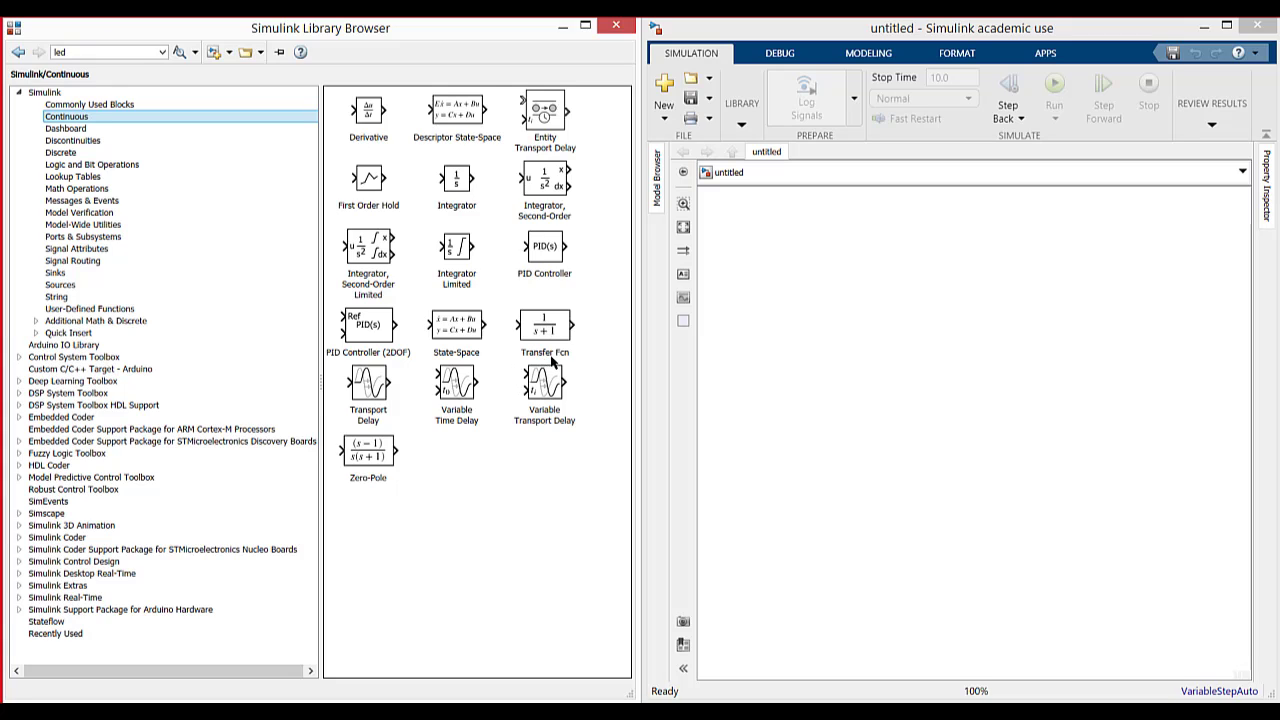
pyautogui.moveTo(543, 327); pyautogui.dragTo(986, 450)
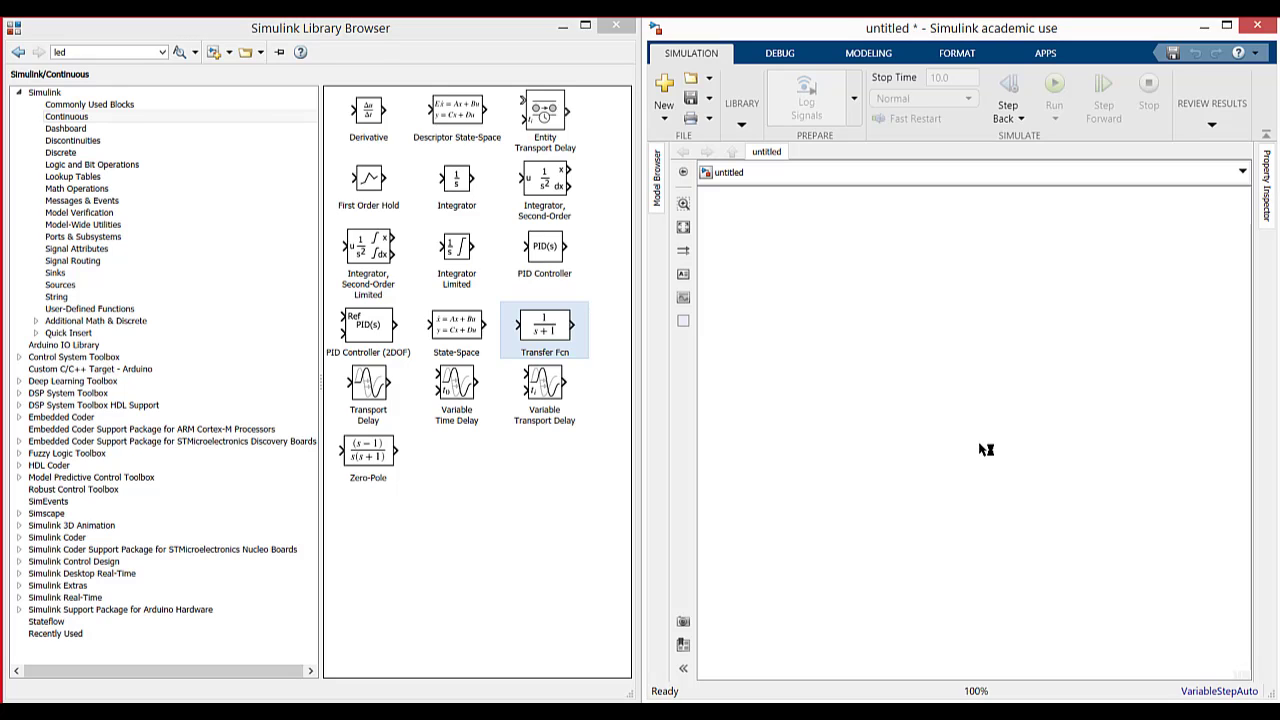
pyautogui.click(888, 345)
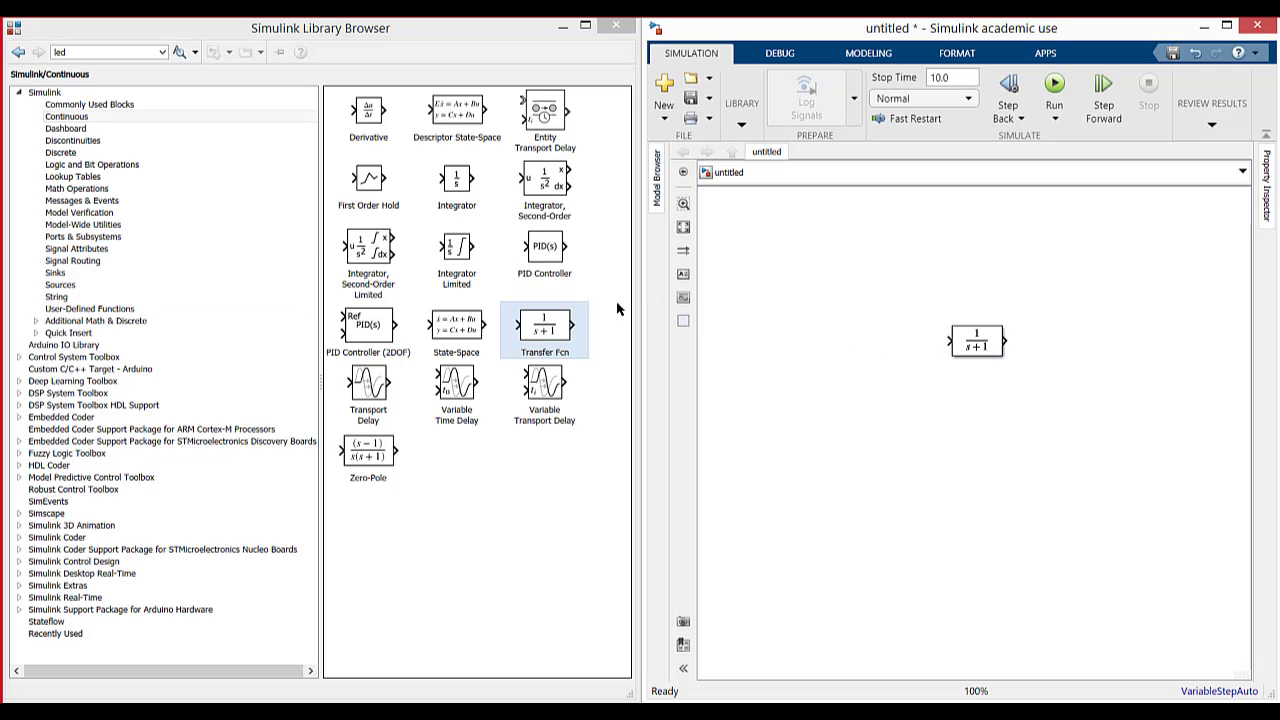
# Step: Add a Step source before the Transfer Fcn block and a Scope sink after it, leaving all three unconnected
pyautogui.click(60, 287)
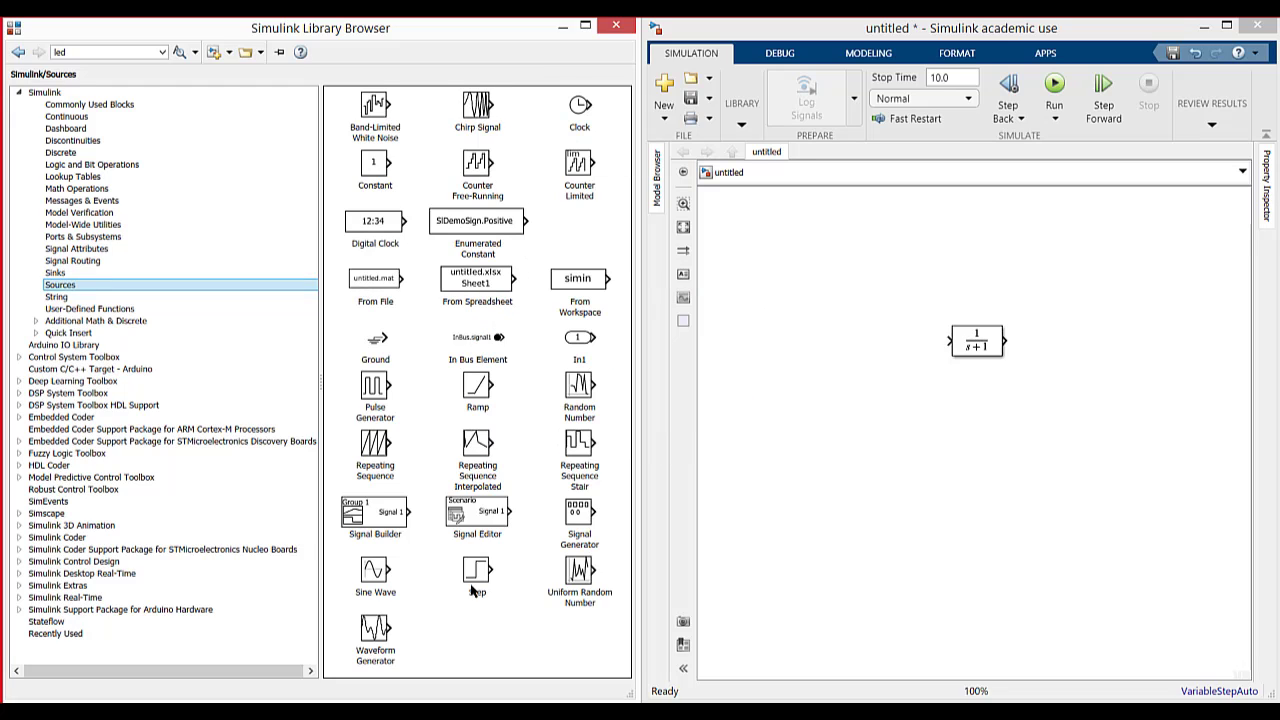
pyautogui.moveTo(478, 585); pyautogui.dragTo(846, 341)
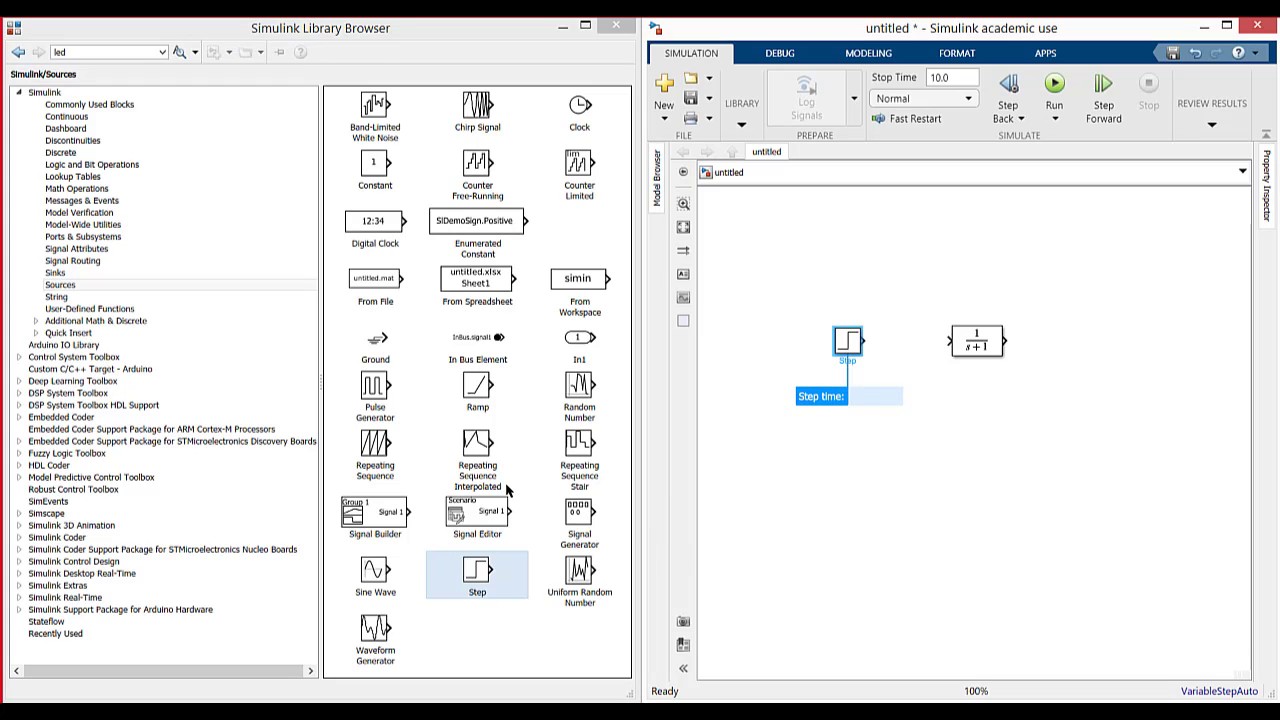
pyautogui.click(1092, 418)
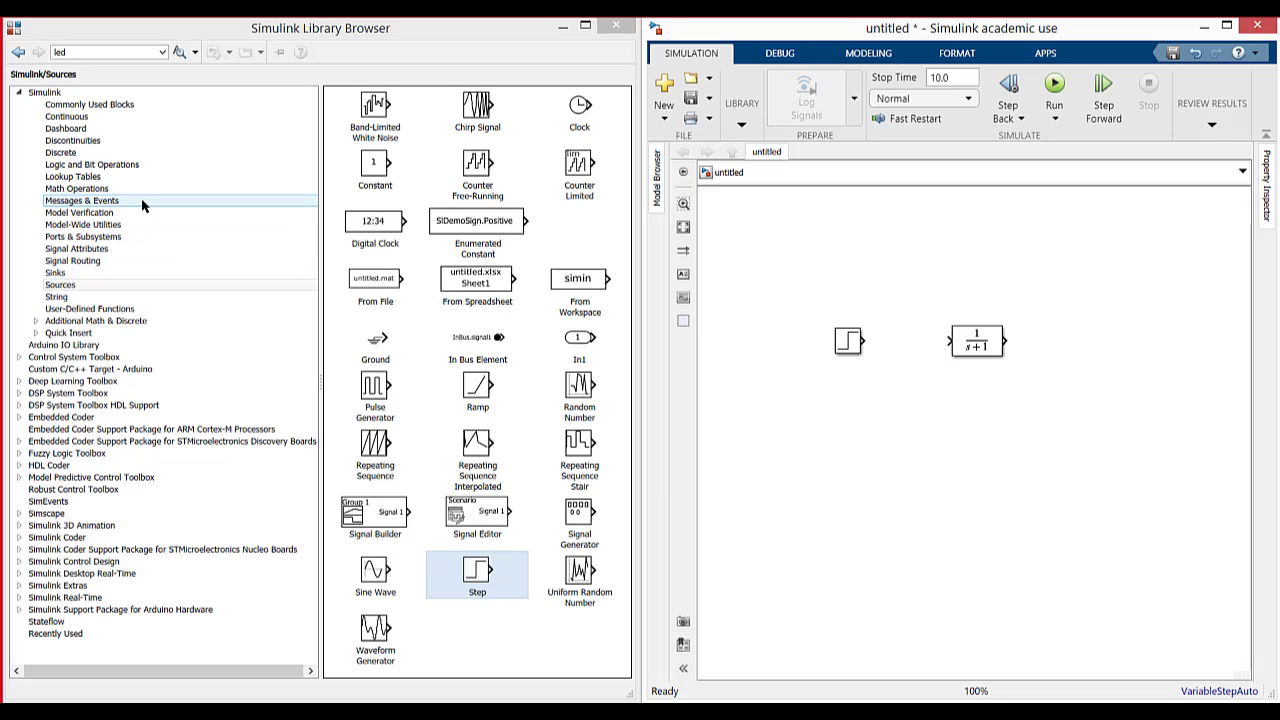
pyautogui.click(58, 272)
pyautogui.moveTo(452, 166); pyautogui.dragTo(1118, 346)
pyautogui.click(1038, 420)
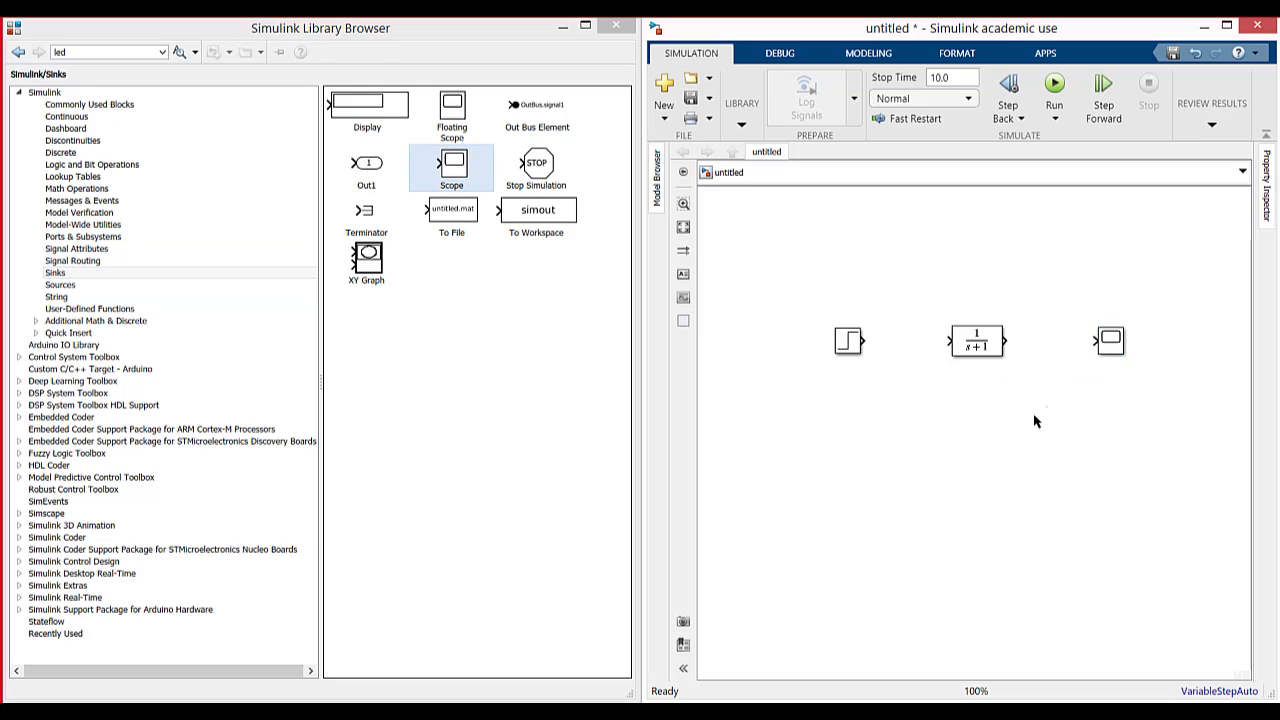
# Step: Open the Transfer Fcn block's parameters and arrange the model and dialog beside the handwritten circuit notes
pyautogui.doubleClick(977, 341)
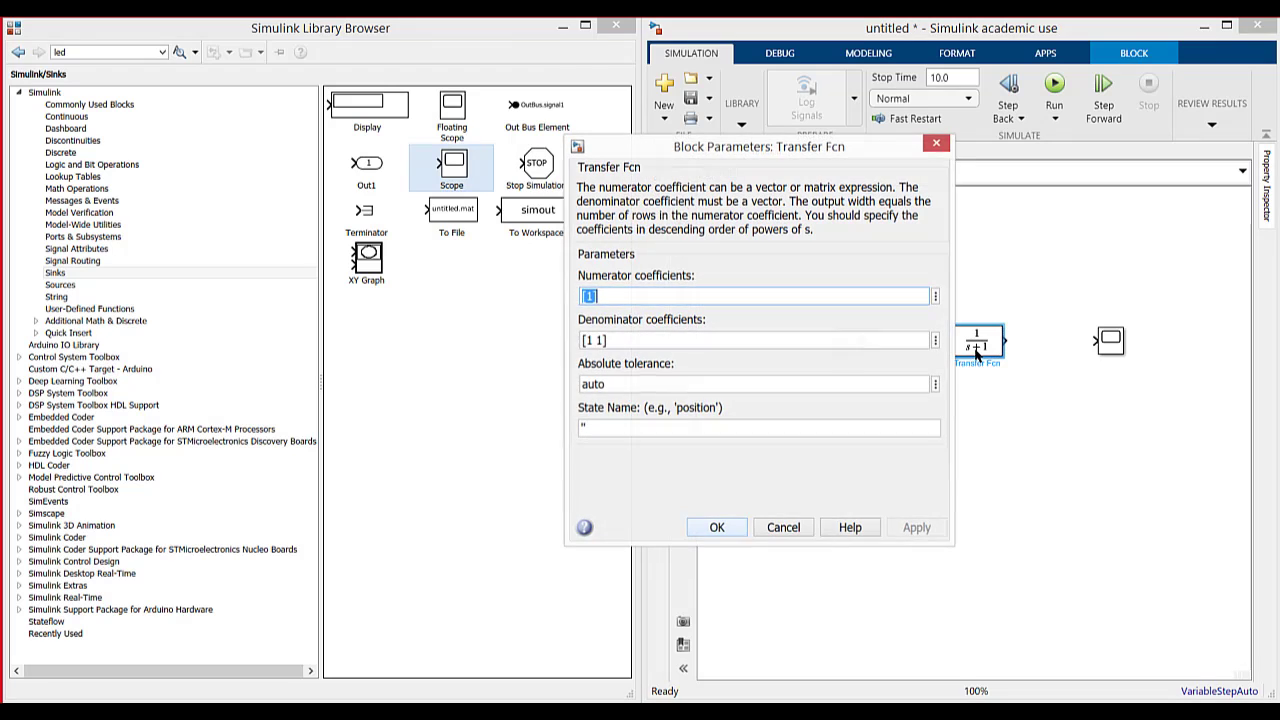
pyautogui.moveTo(771, 152); pyautogui.dragTo(558, 159)
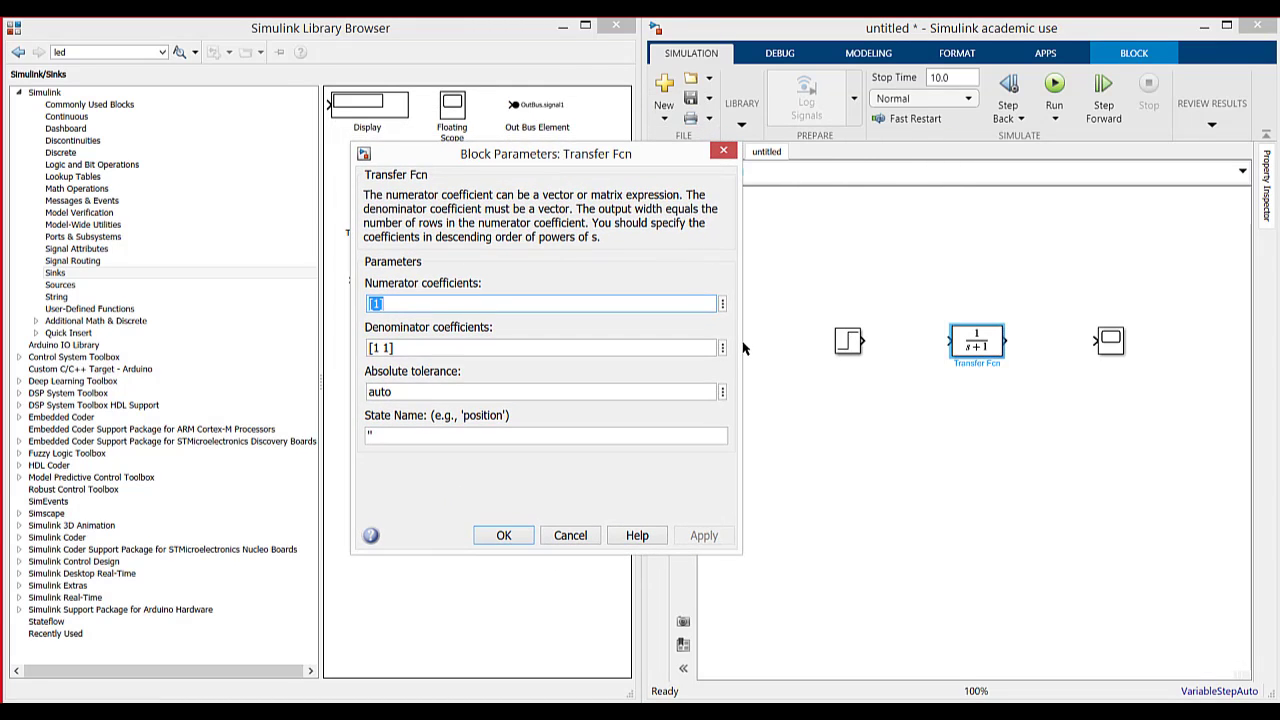
pyautogui.moveTo(1065, 33); pyautogui.dragTo(224, 50)
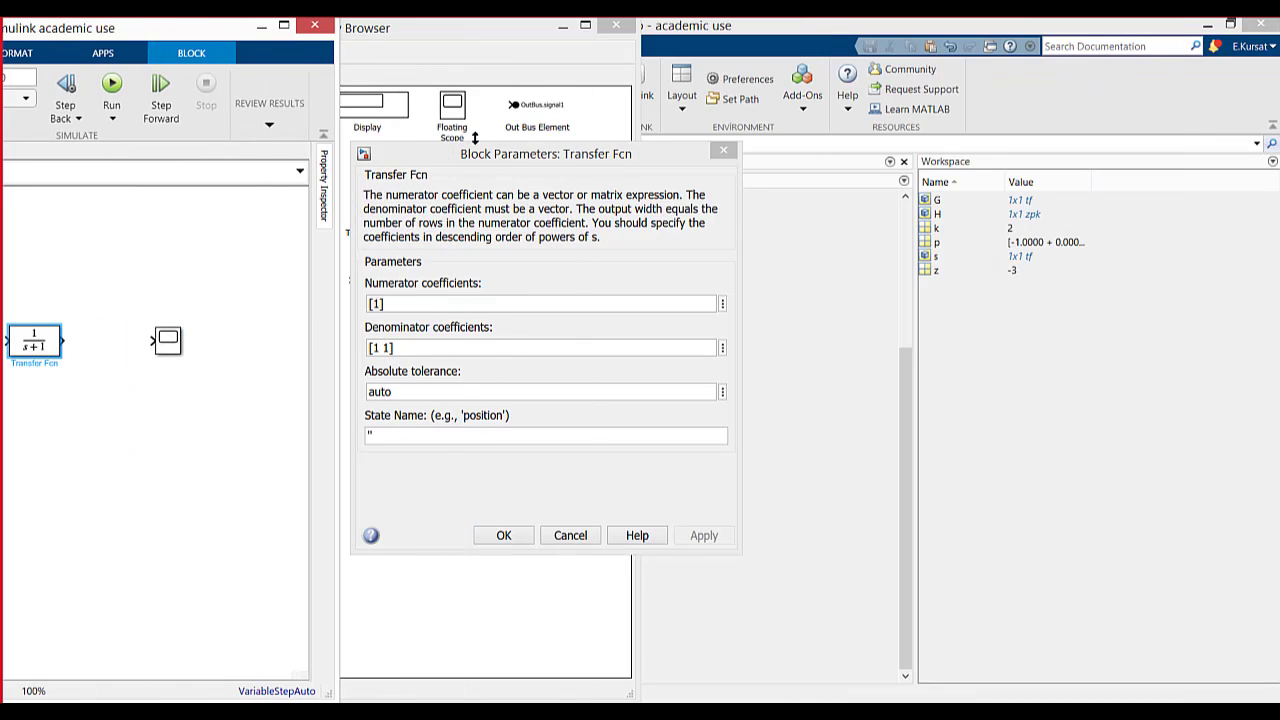
pyautogui.moveTo(88, 30); pyautogui.dragTo(3, 42)
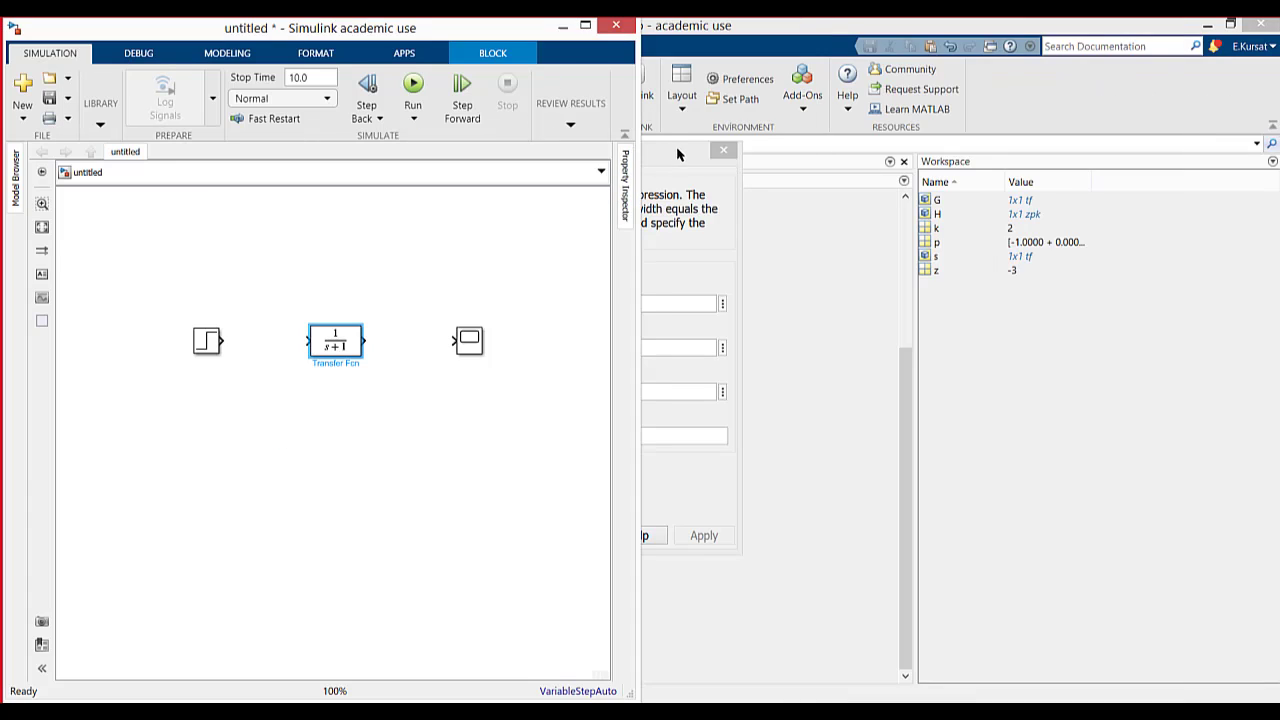
pyautogui.moveTo(676, 149); pyautogui.dragTo(429, 169)
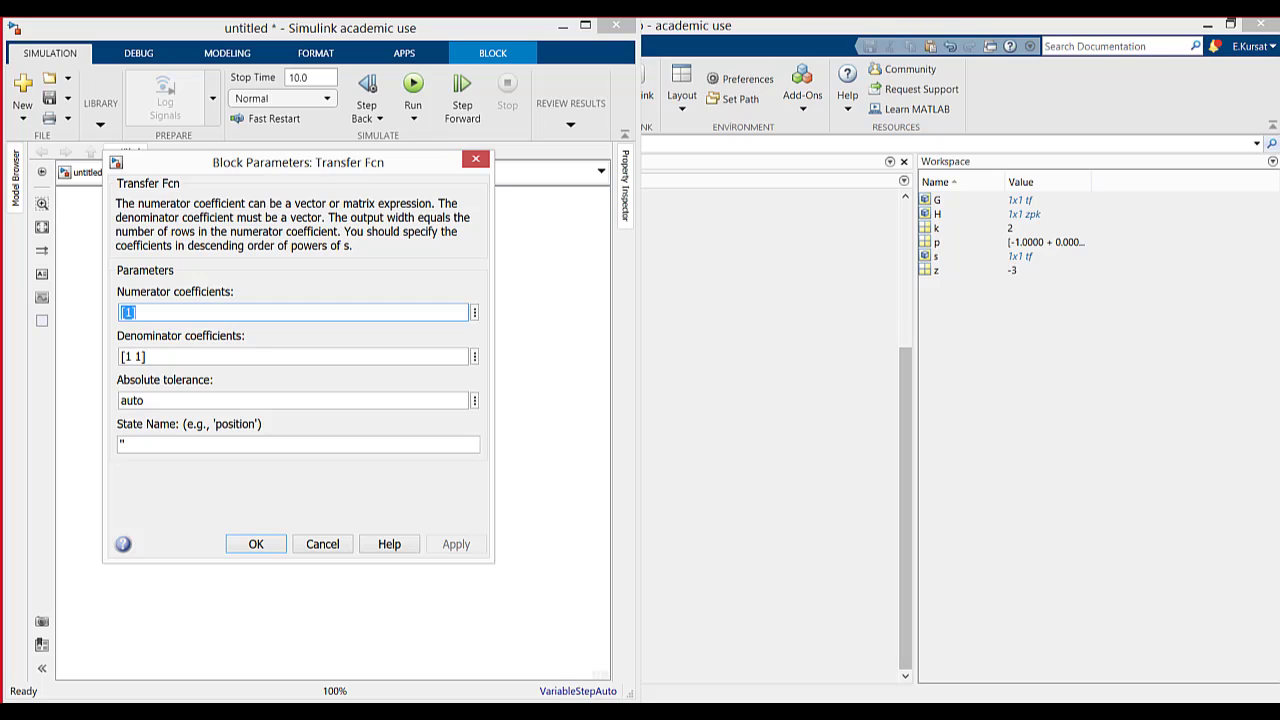
pyautogui.click(1088, 713)
pyautogui.moveTo(314, 163); pyautogui.dragTo(463, 81)
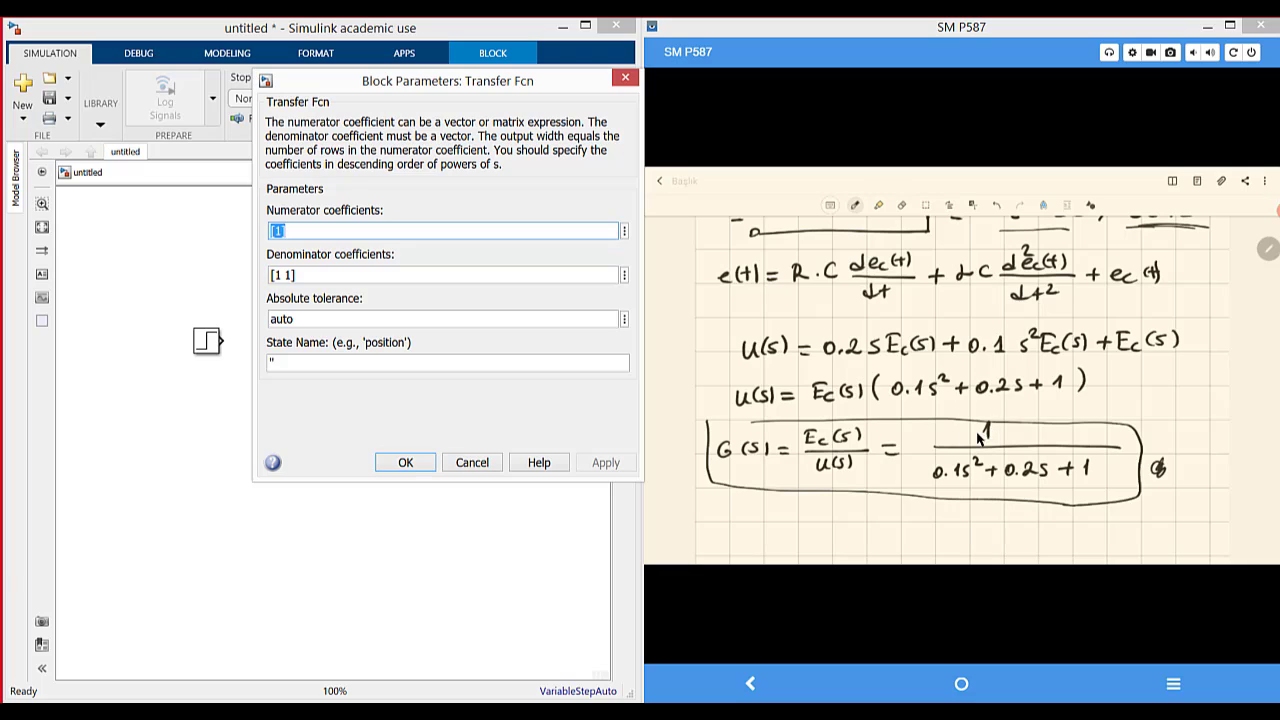
# Step: Set the Transfer Fcn block's denominator coefficients to [0.1 0.2 1]
pyautogui.click(275, 275)
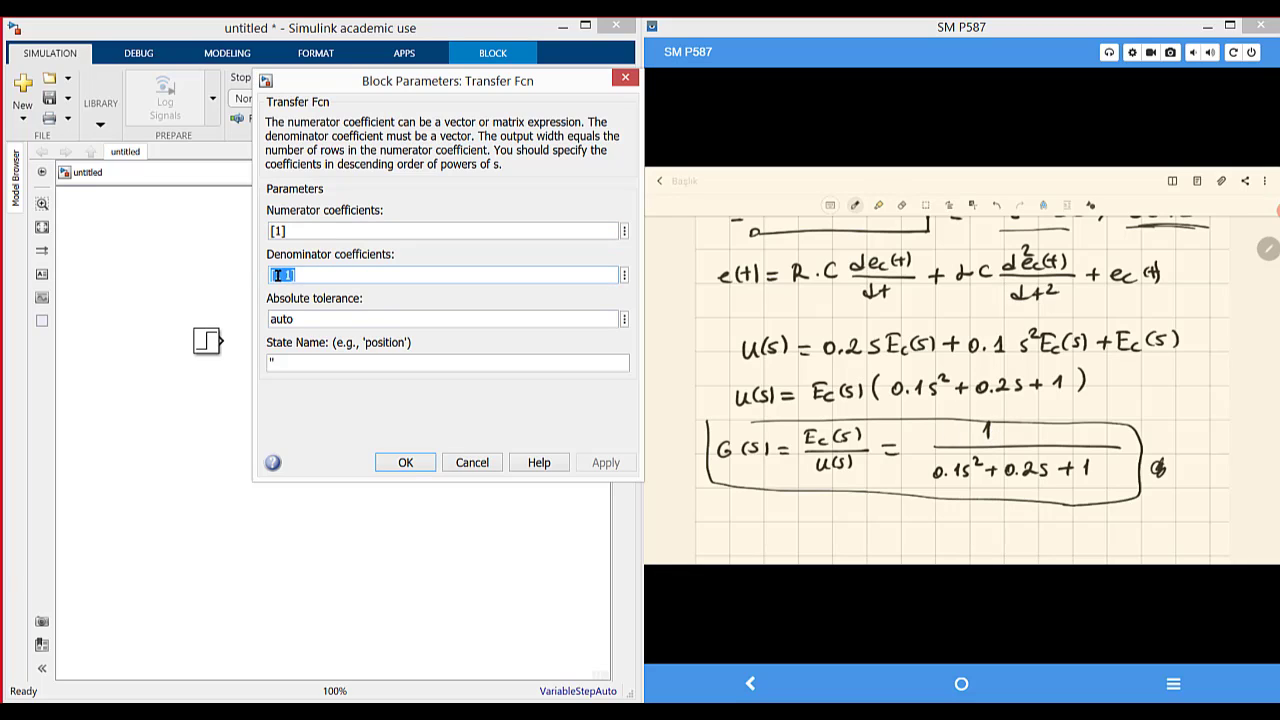
pyautogui.write('0.1')
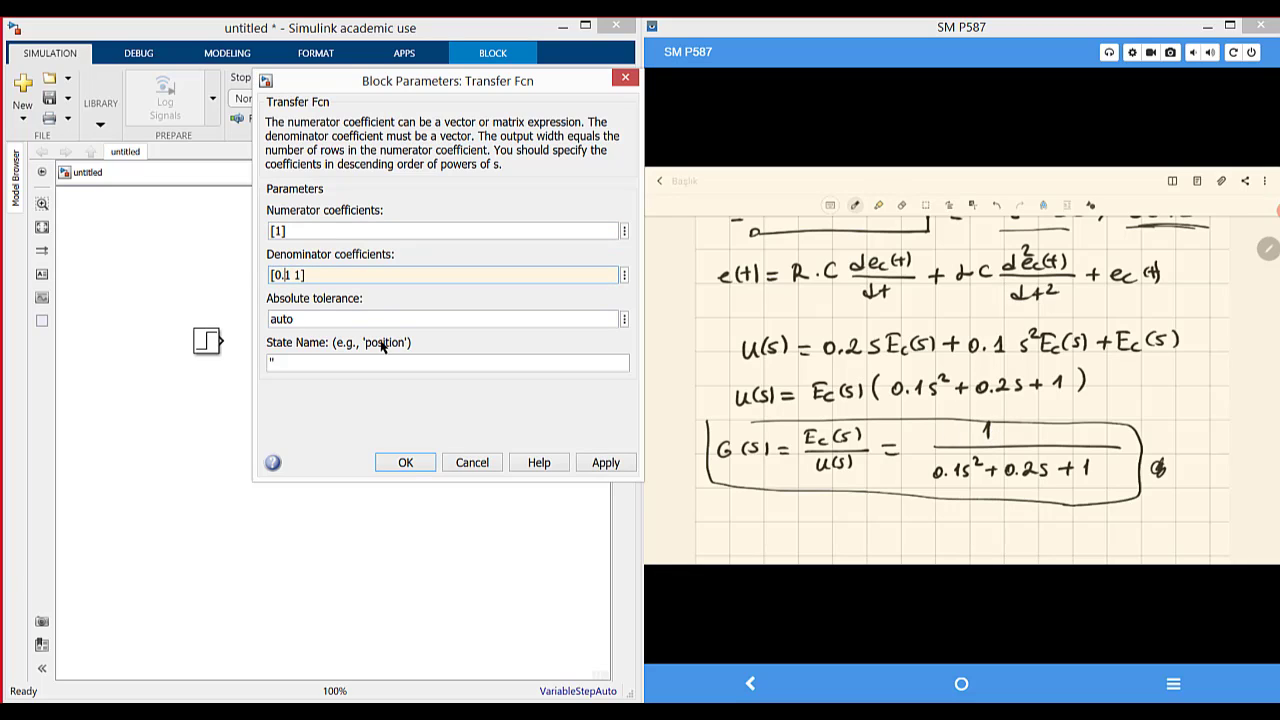
pyautogui.write(' 0.2')
pyautogui.click(405, 462)
# Step: Enlarge the Transfer Fcn block to fit its expression and align the Step and Scope blocks on either side of it
pyautogui.moveTo(307, 328); pyautogui.dragTo(148, 337)
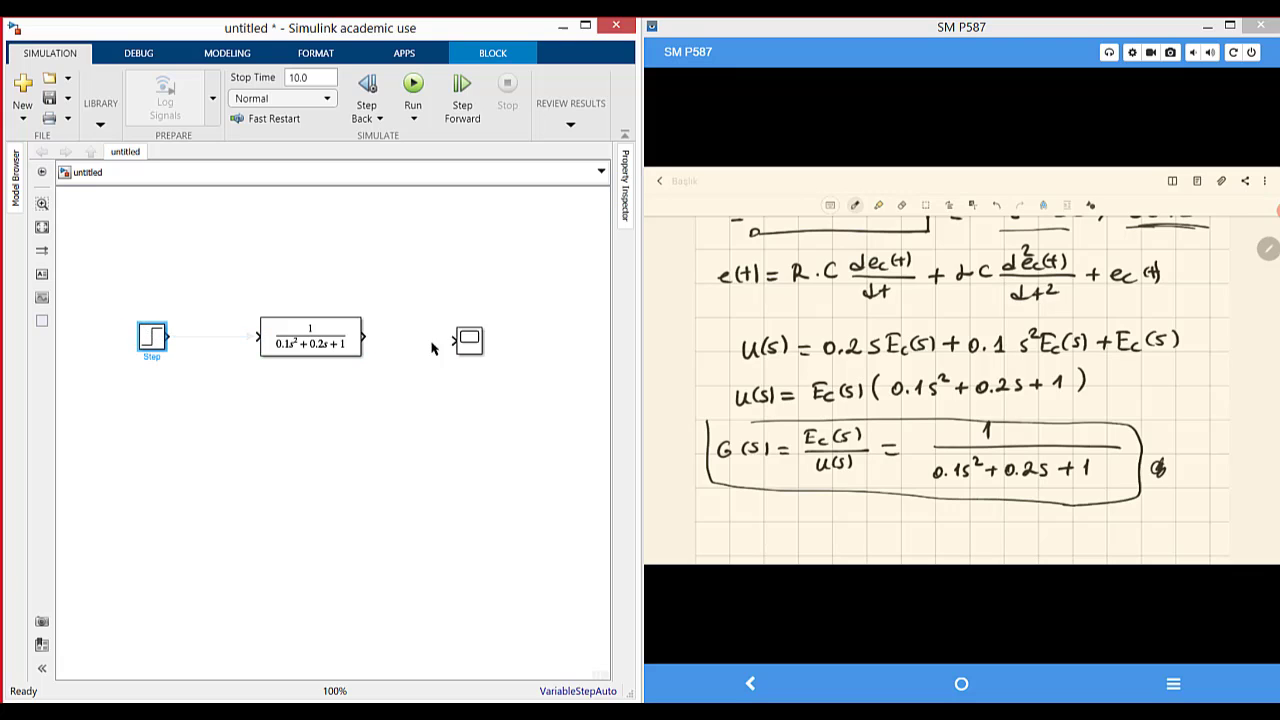
pyautogui.moveTo(466, 338); pyautogui.dragTo(448, 334)
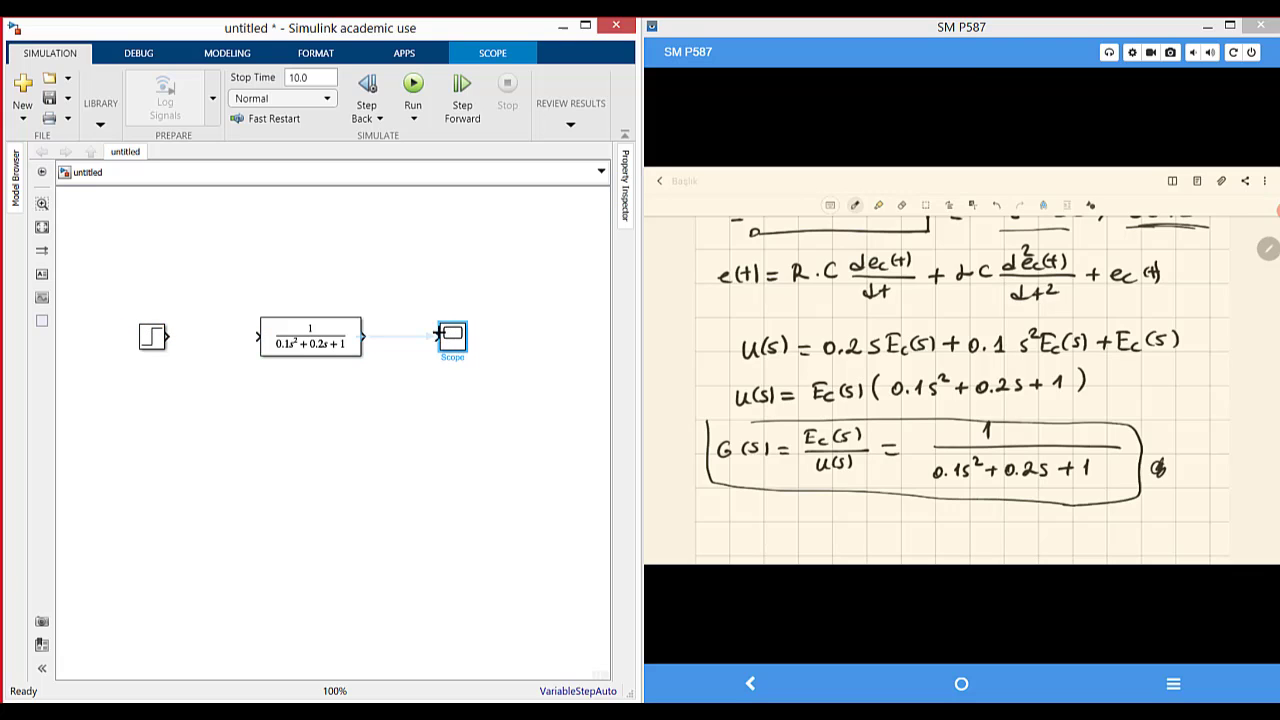
pyautogui.moveTo(146, 345); pyautogui.dragTo(162, 345)
pyautogui.click(309, 469)
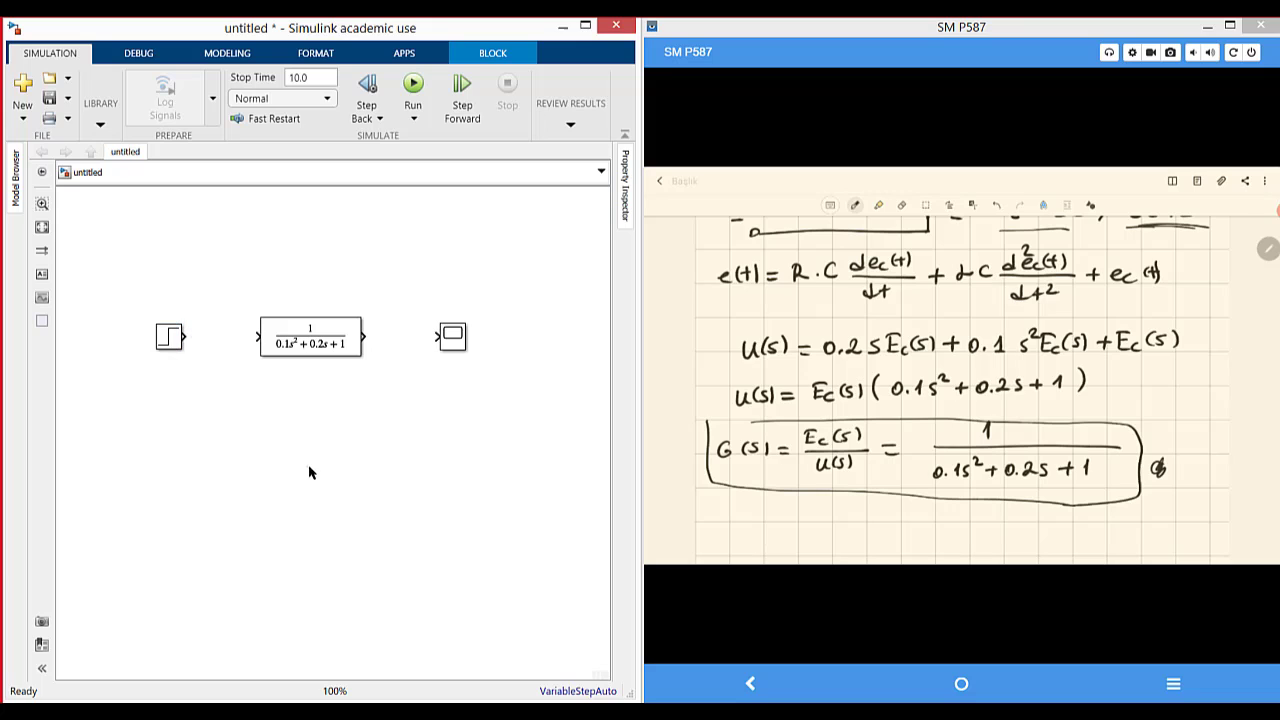
# Step: Set the Step block's final value to -2 and its step time to 0, following the circuit notes
pyautogui.scroll(2, 985, 367)
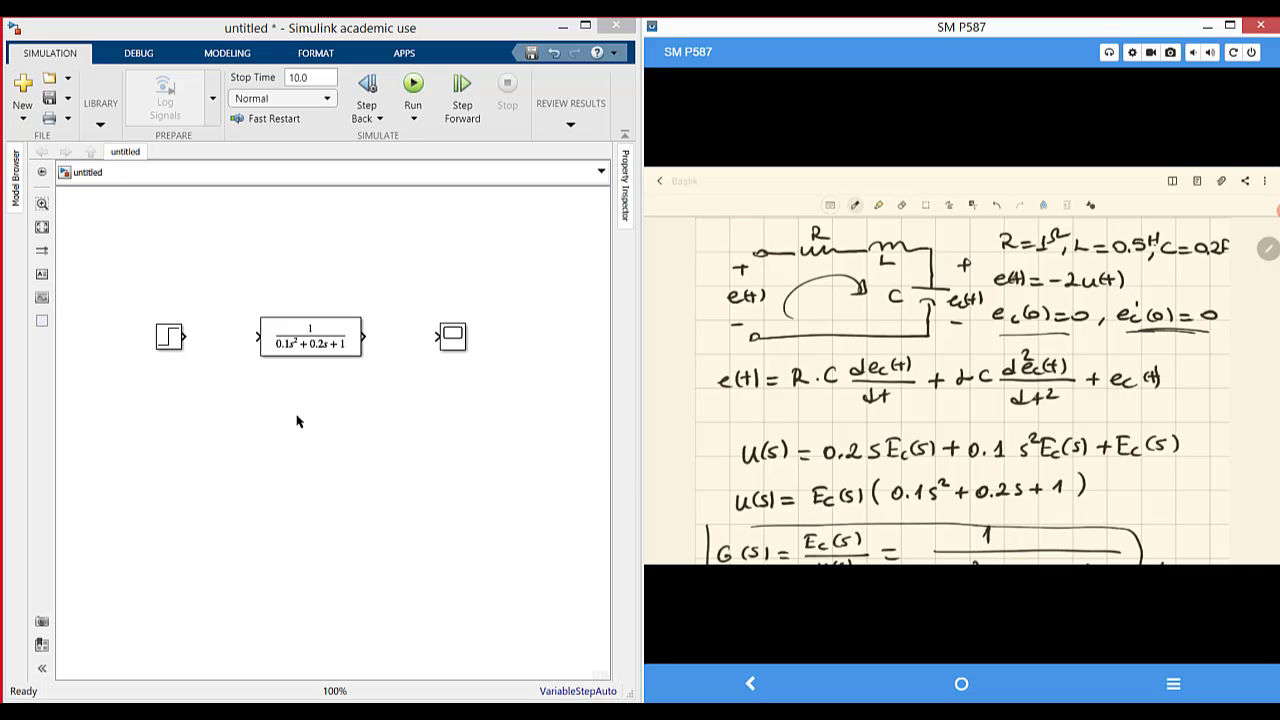
pyautogui.doubleClick(169, 337)
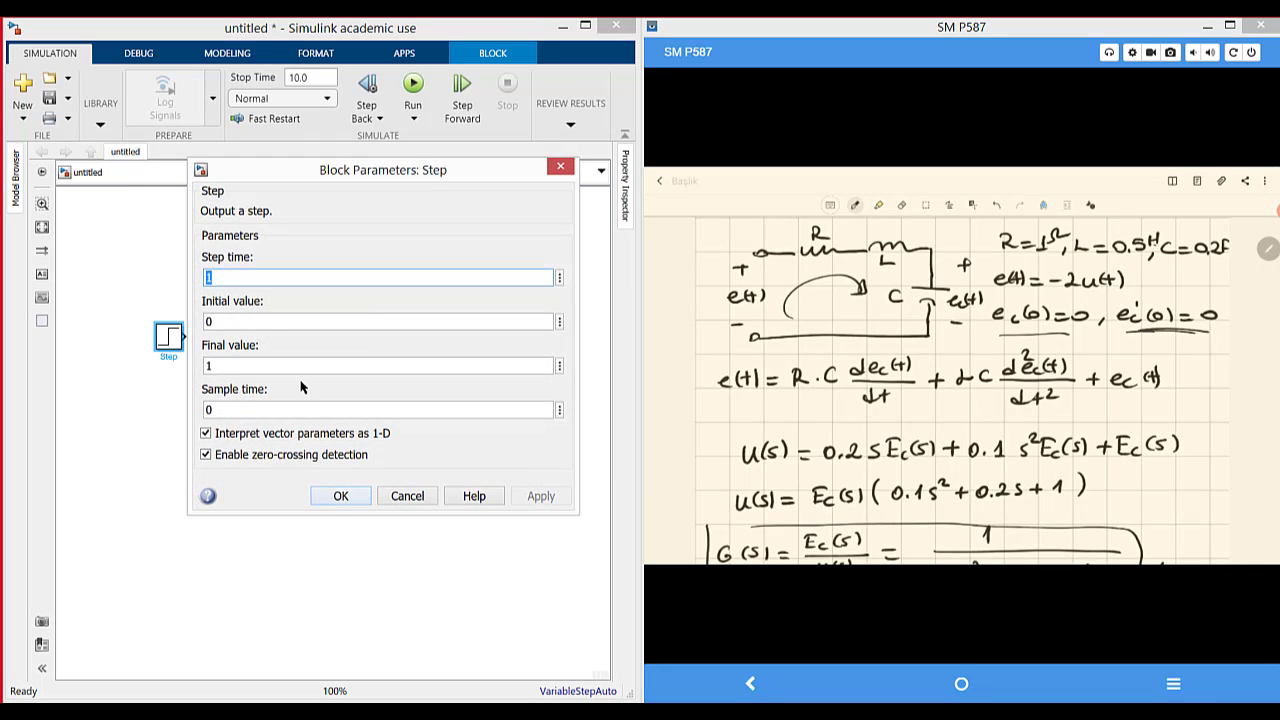
pyautogui.doubleClick(226, 366)
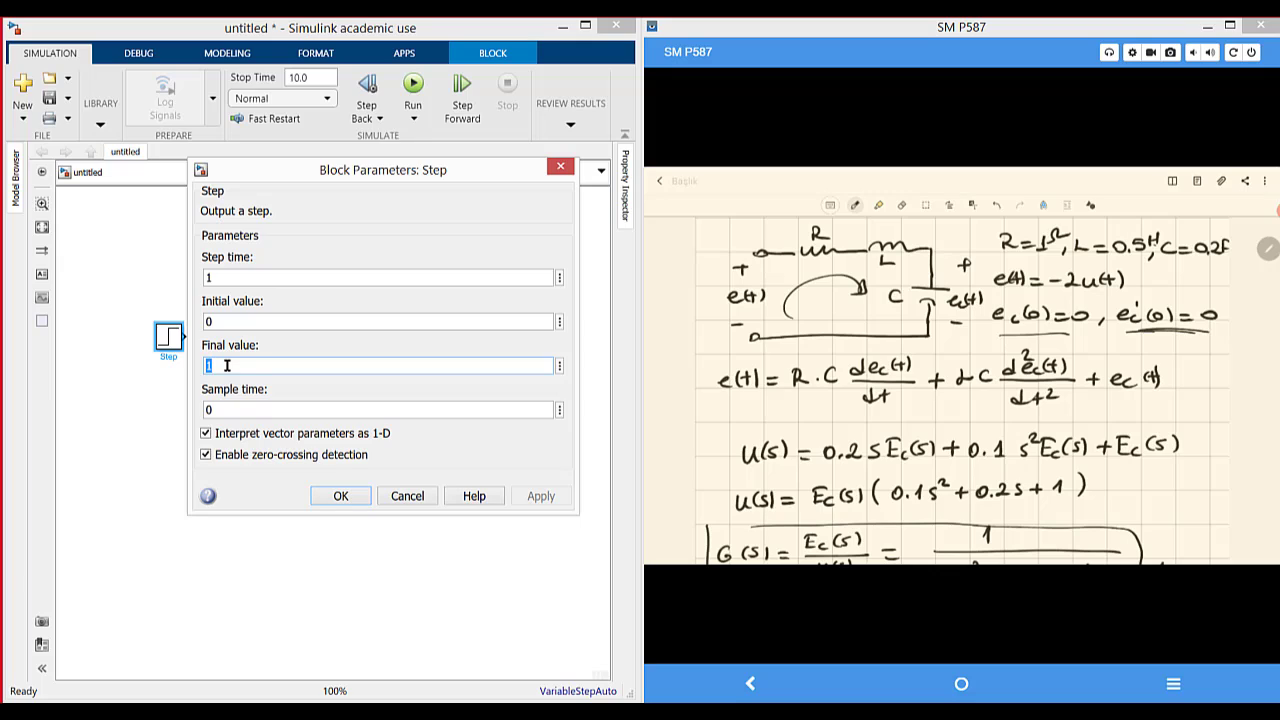
pyautogui.write('-2')
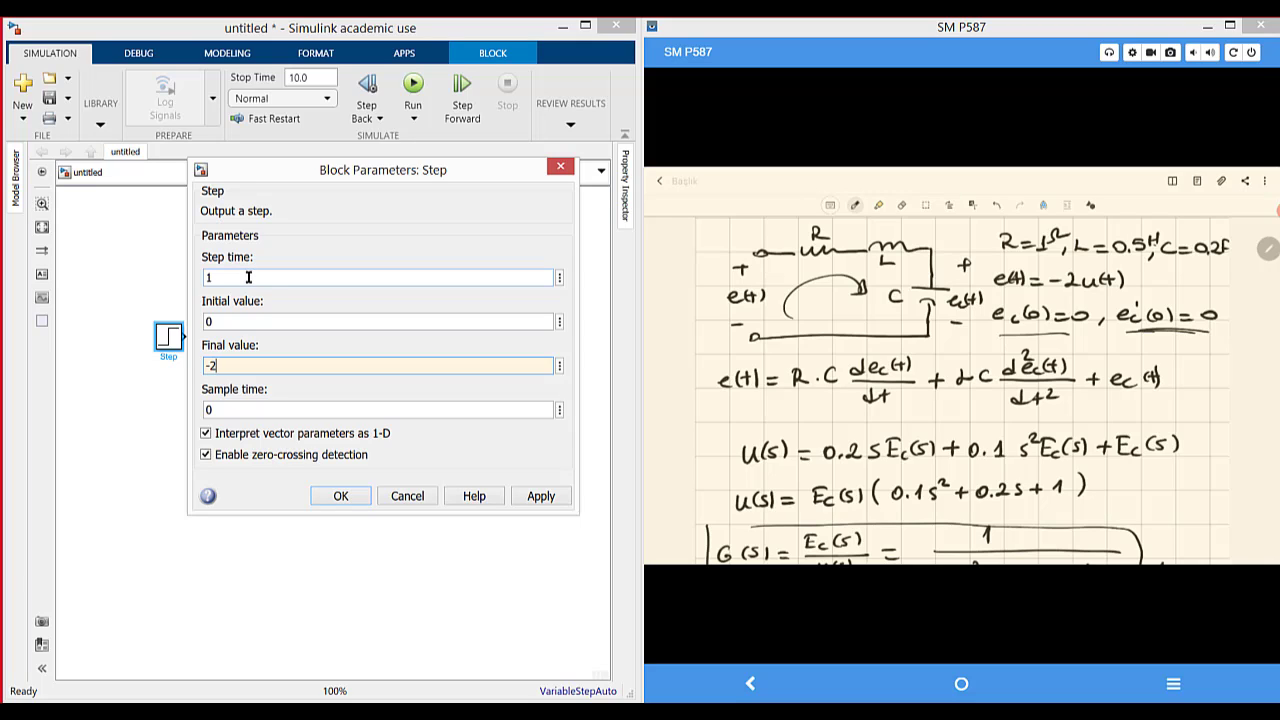
pyautogui.doubleClick(248, 277)
pyautogui.write('0')
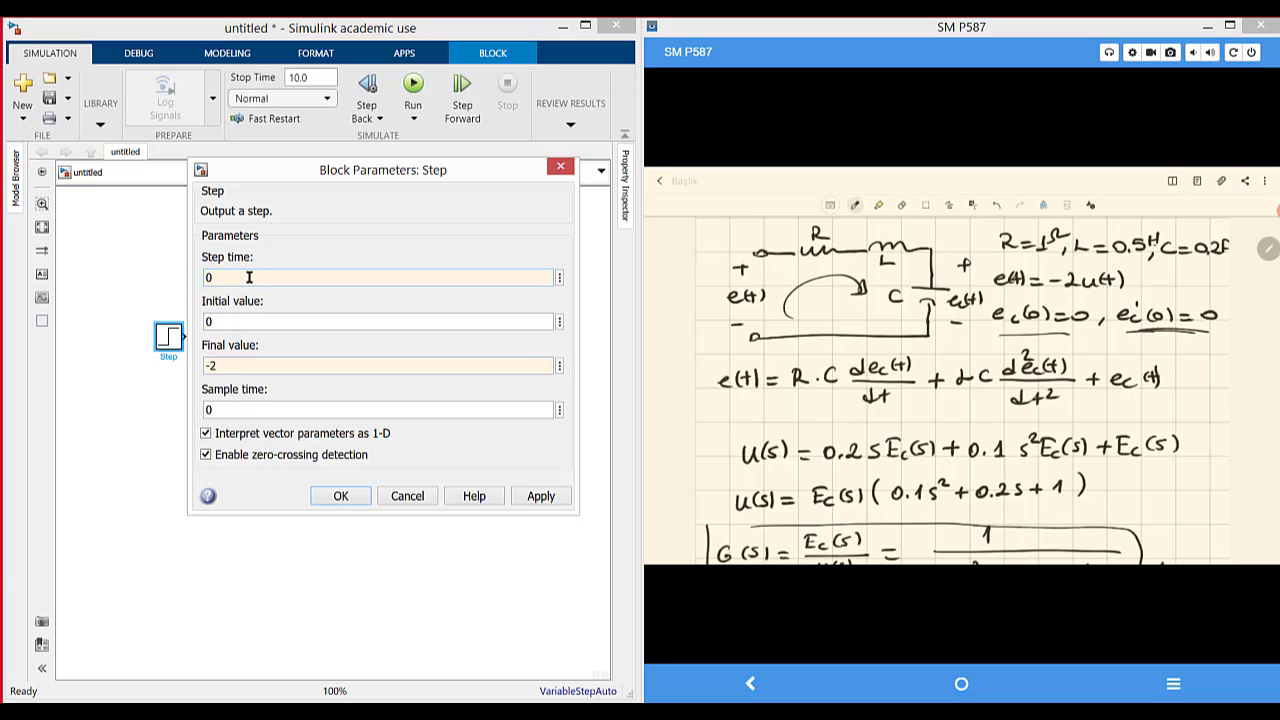
pyautogui.press('Return')
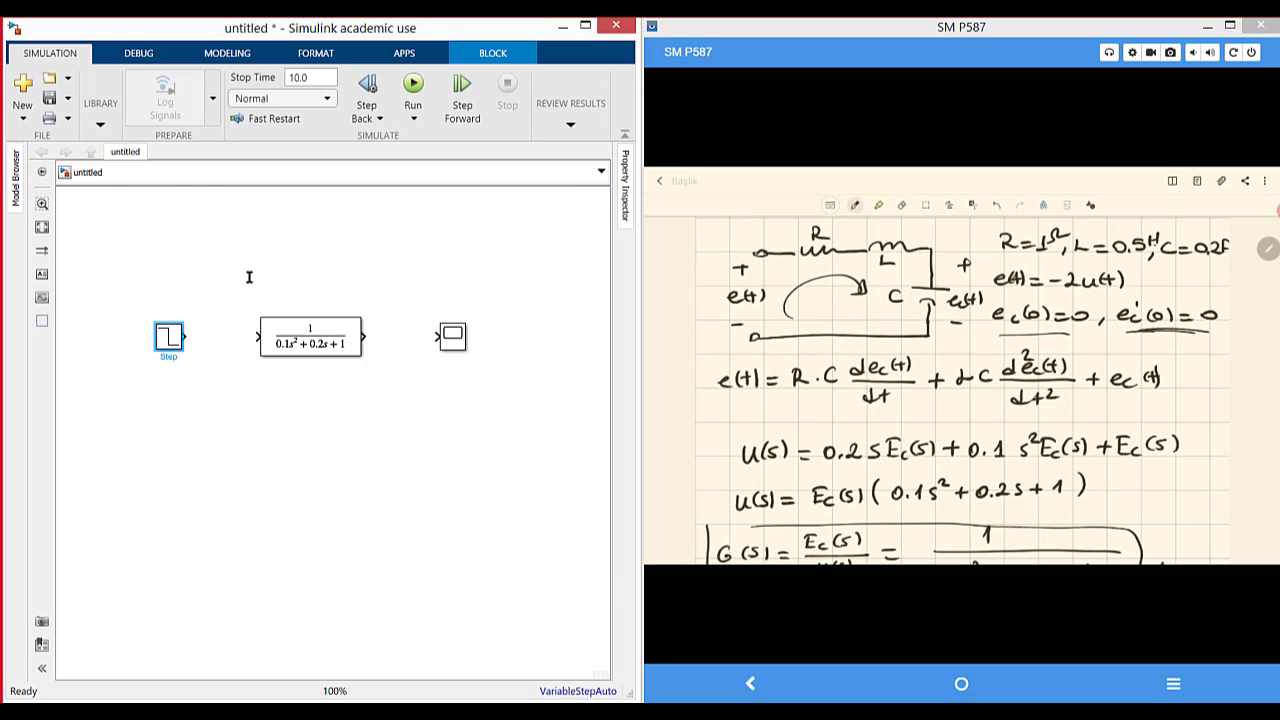
# Step: Connect the Step block's output to the Transfer Fcn input and move the Step block slightly closer
pyautogui.click(207, 436)
pyautogui.moveTo(187, 334); pyautogui.dragTo(260, 336)
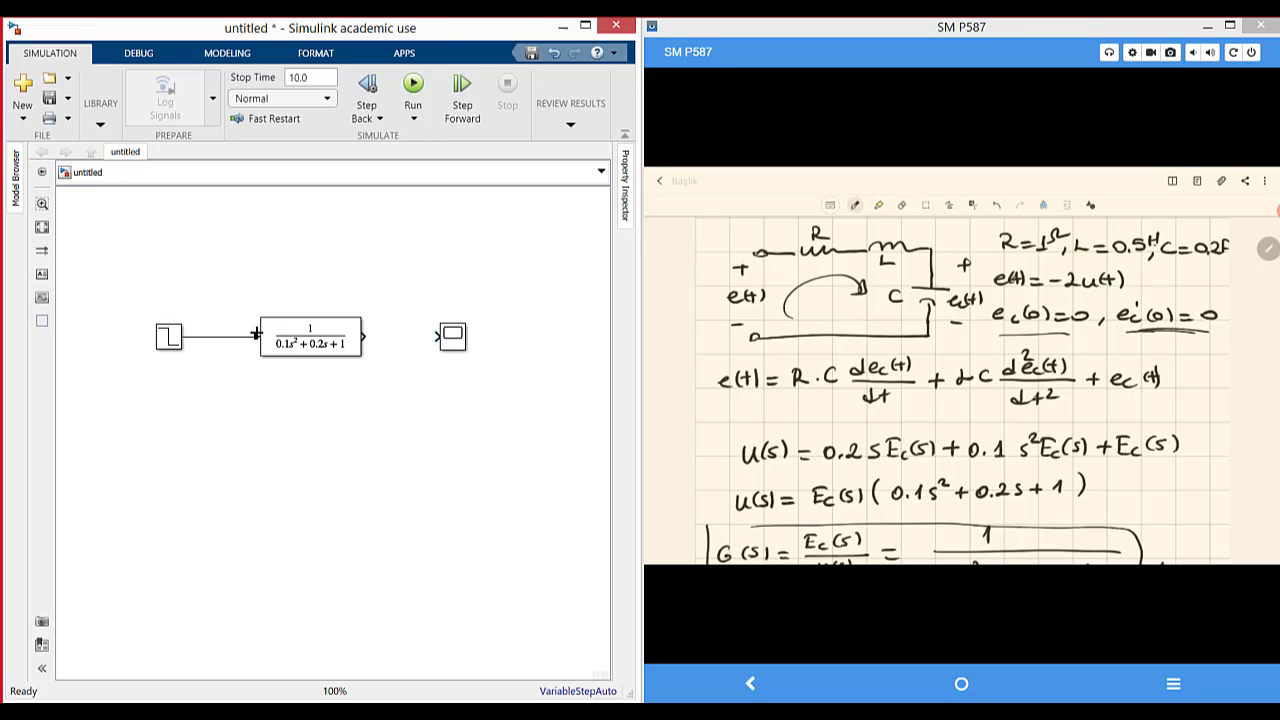
pyautogui.moveTo(163, 341); pyautogui.dragTo(185, 341)
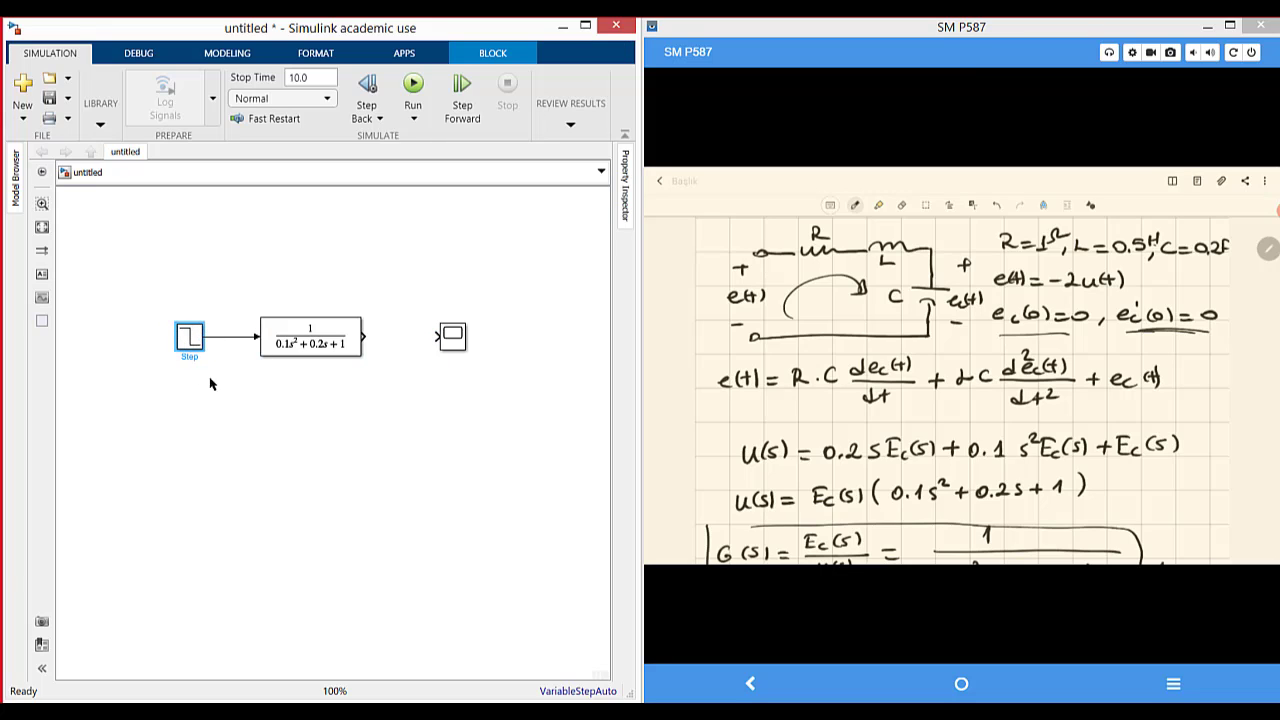
pyautogui.click(239, 402)
# Step: Connect the Transfer Fcn output to the Scope and move the Scope slightly closer to it
pyautogui.moveTo(448, 340); pyautogui.dragTo(458, 340)
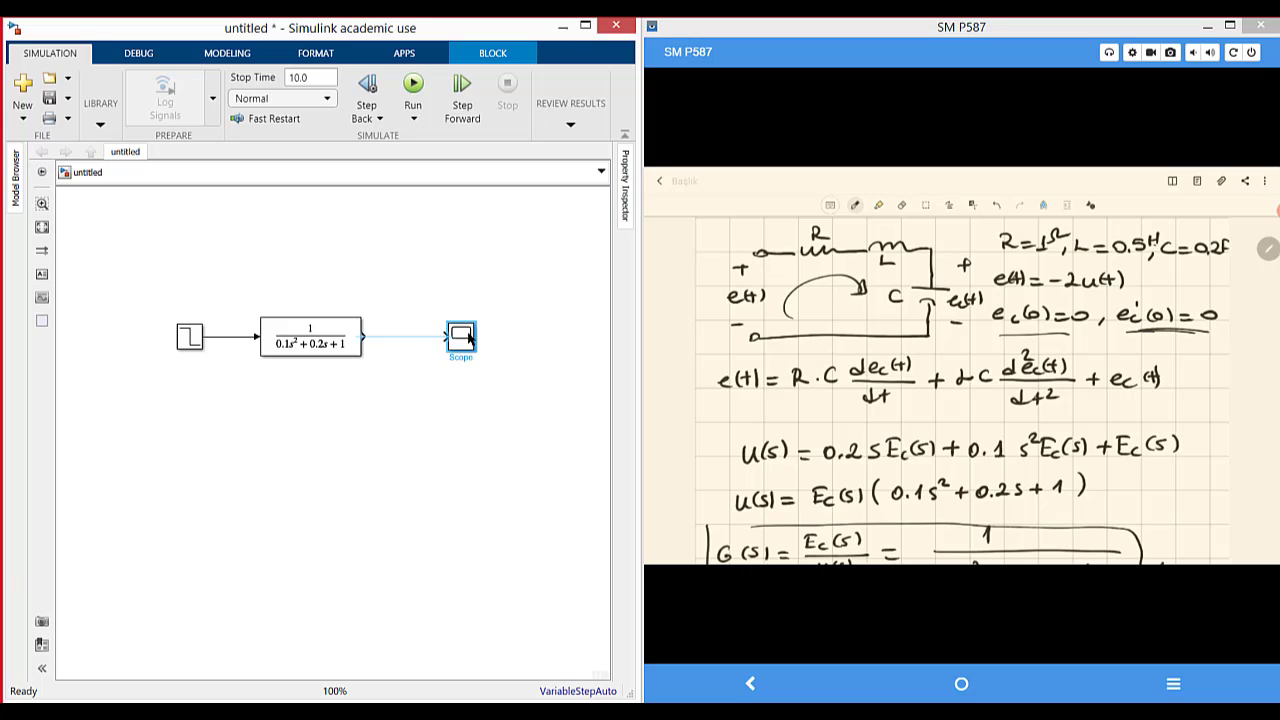
pyautogui.click(393, 341)
pyautogui.press('Delete')
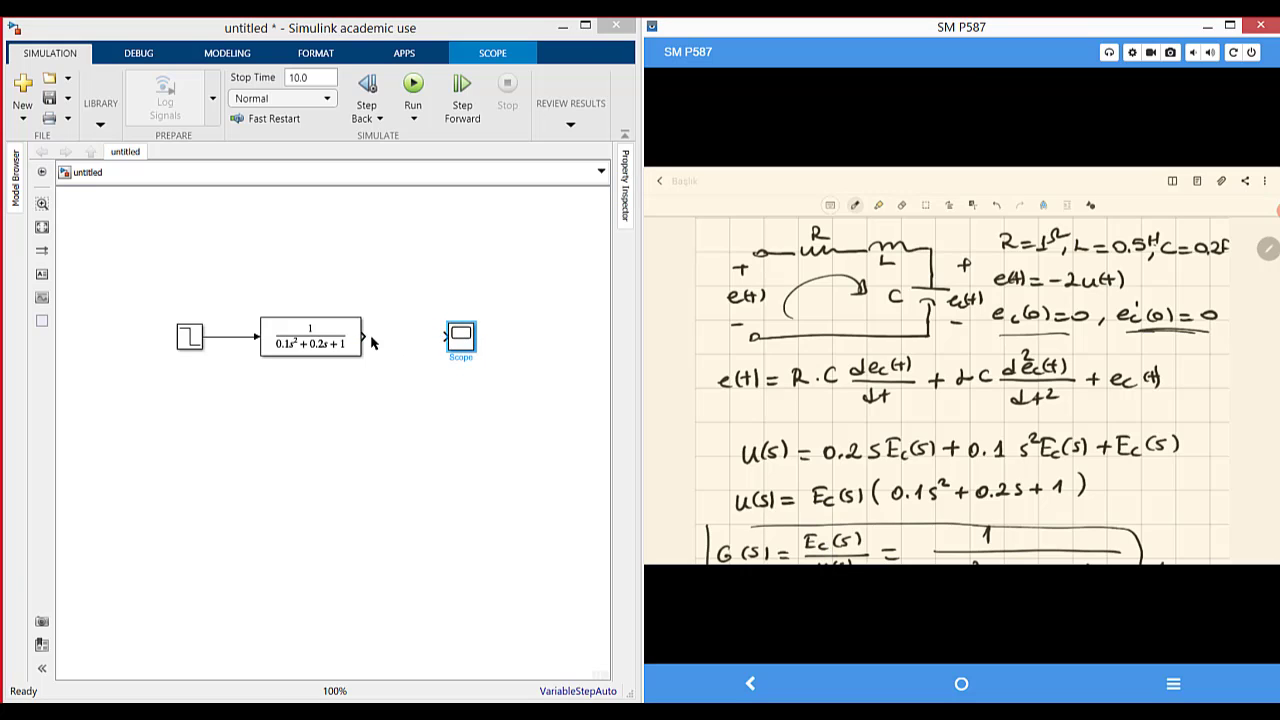
pyautogui.moveTo(365, 337); pyautogui.dragTo(444, 336)
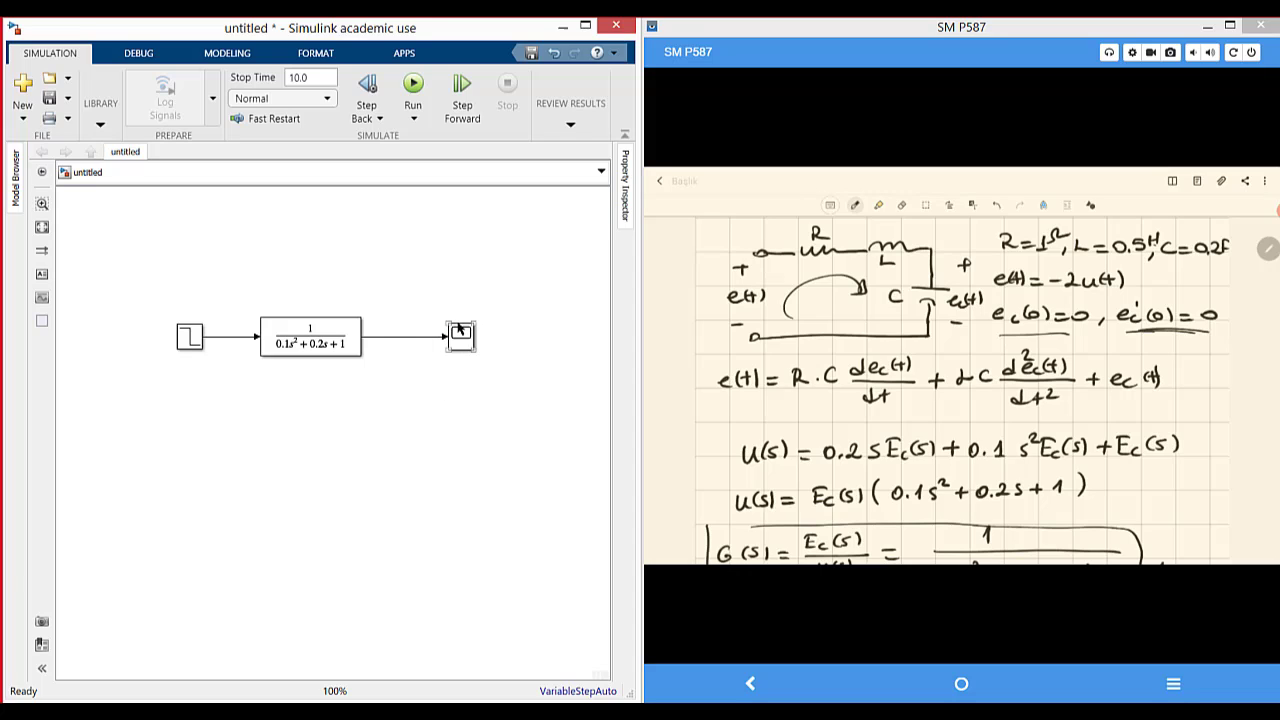
pyautogui.moveTo(456, 336); pyautogui.dragTo(441, 337)
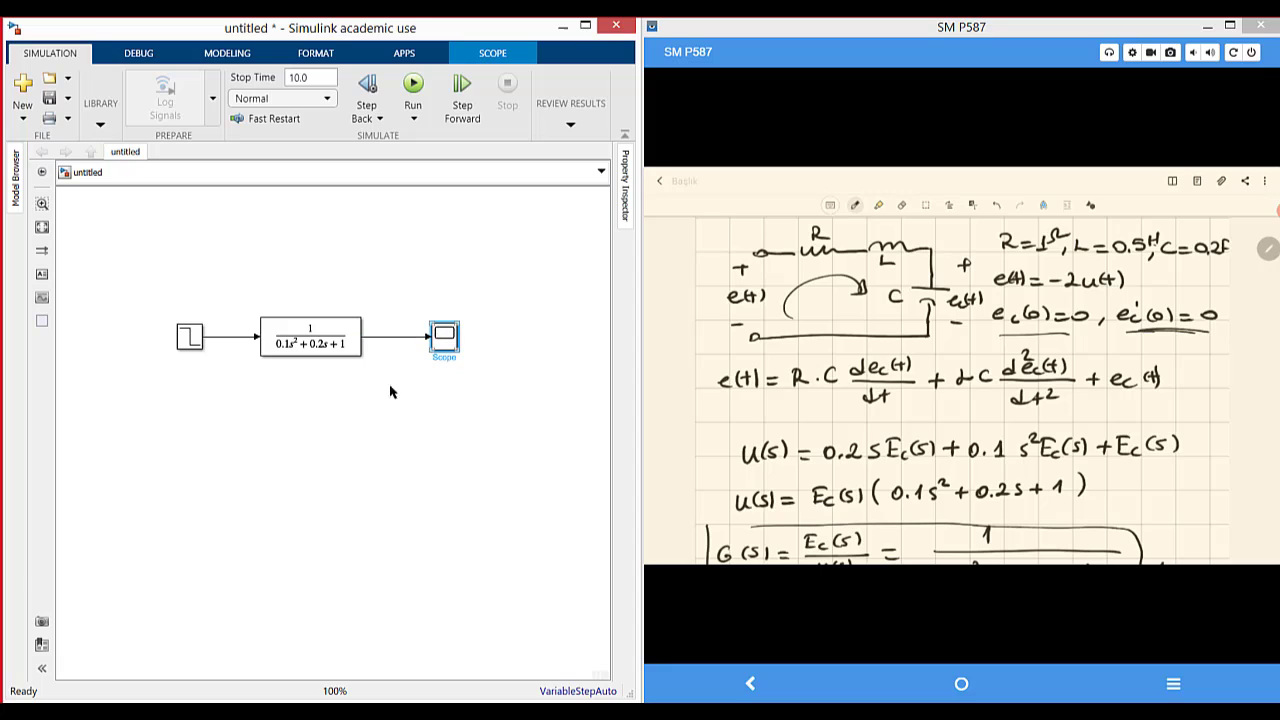
# Step: Run the simulation with a stop time of 10.0, open the Scope and place its window beside the model
pyautogui.click(381, 412)
pyautogui.click(418, 86)
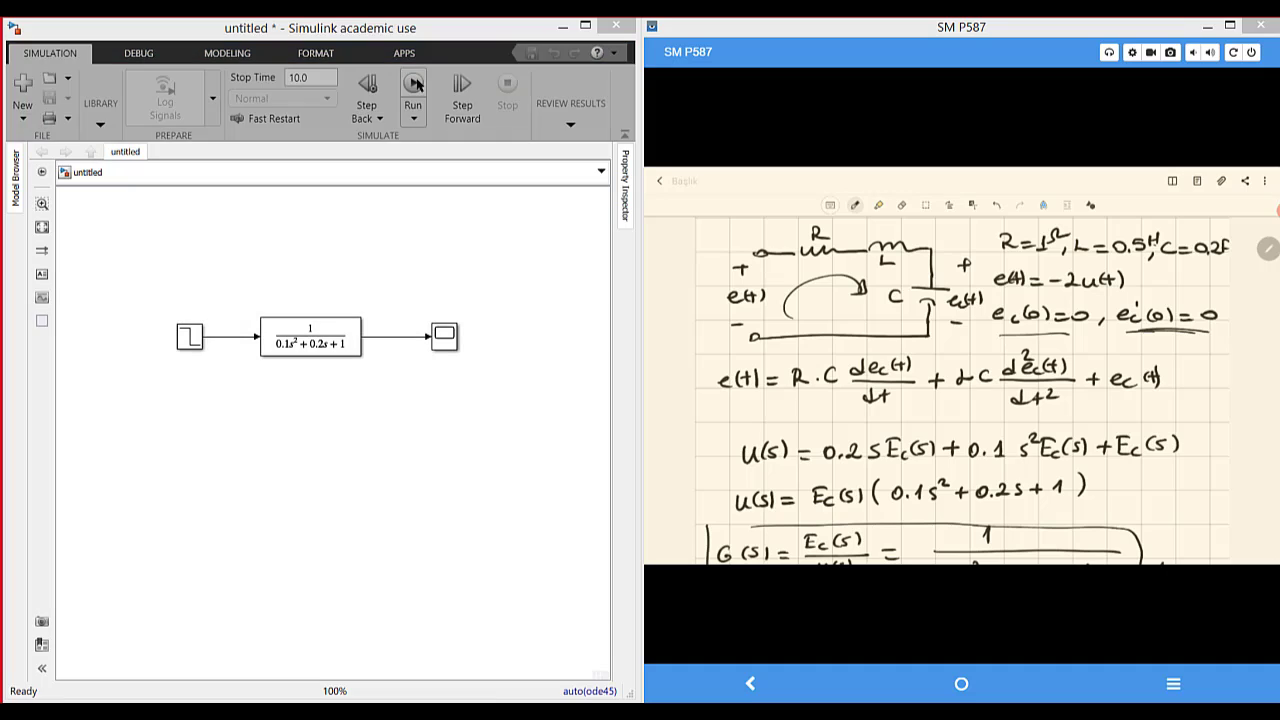
pyautogui.click(443, 338)
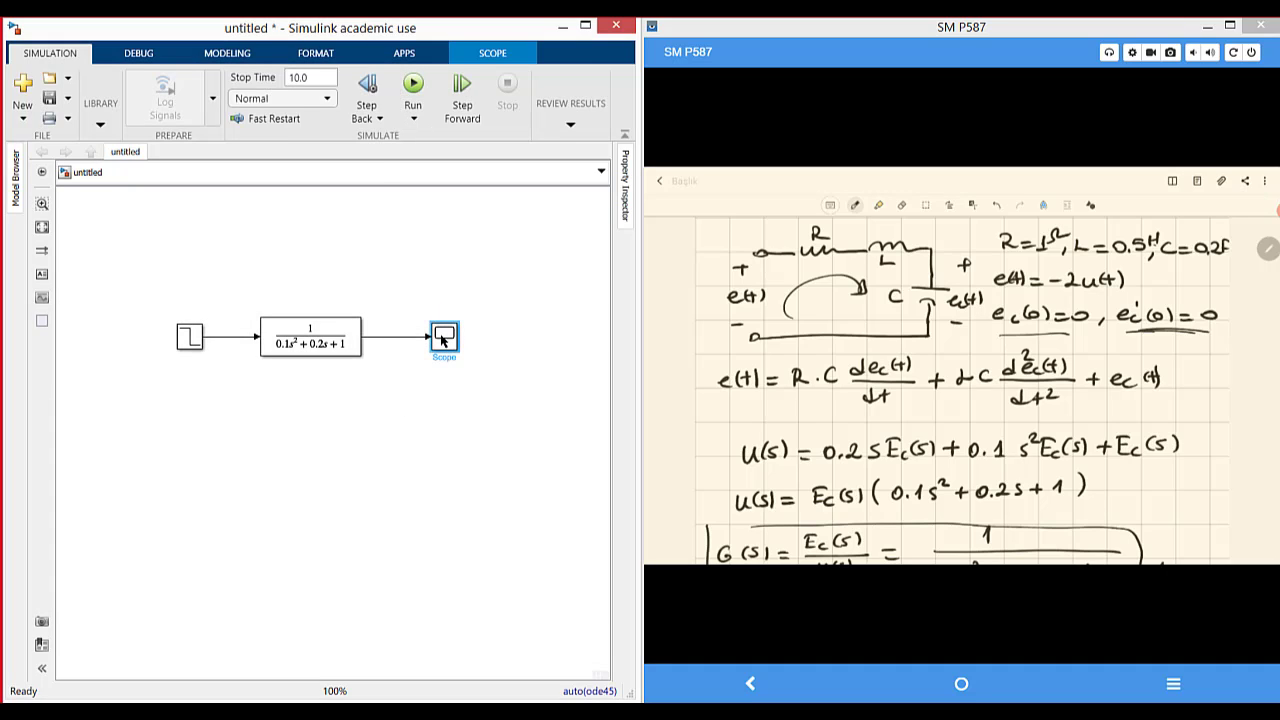
pyautogui.doubleClick(443, 338)
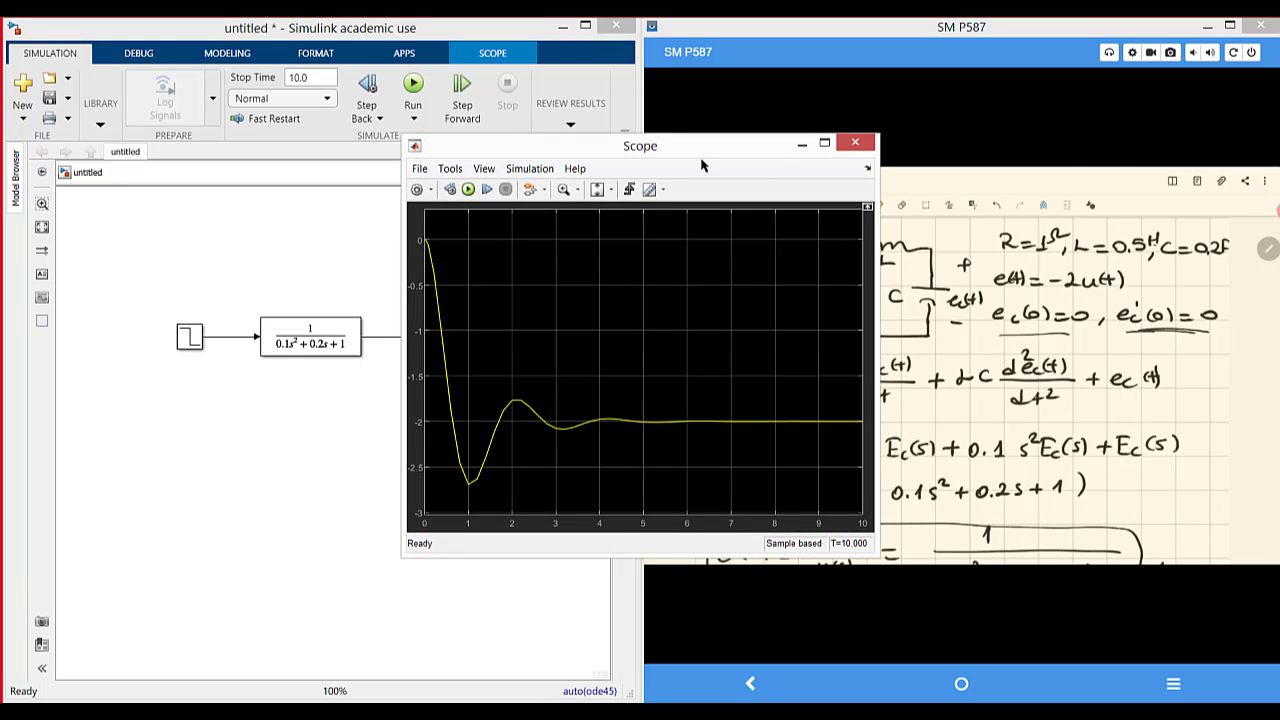
pyautogui.moveTo(650, 155); pyautogui.dragTo(901, 186)
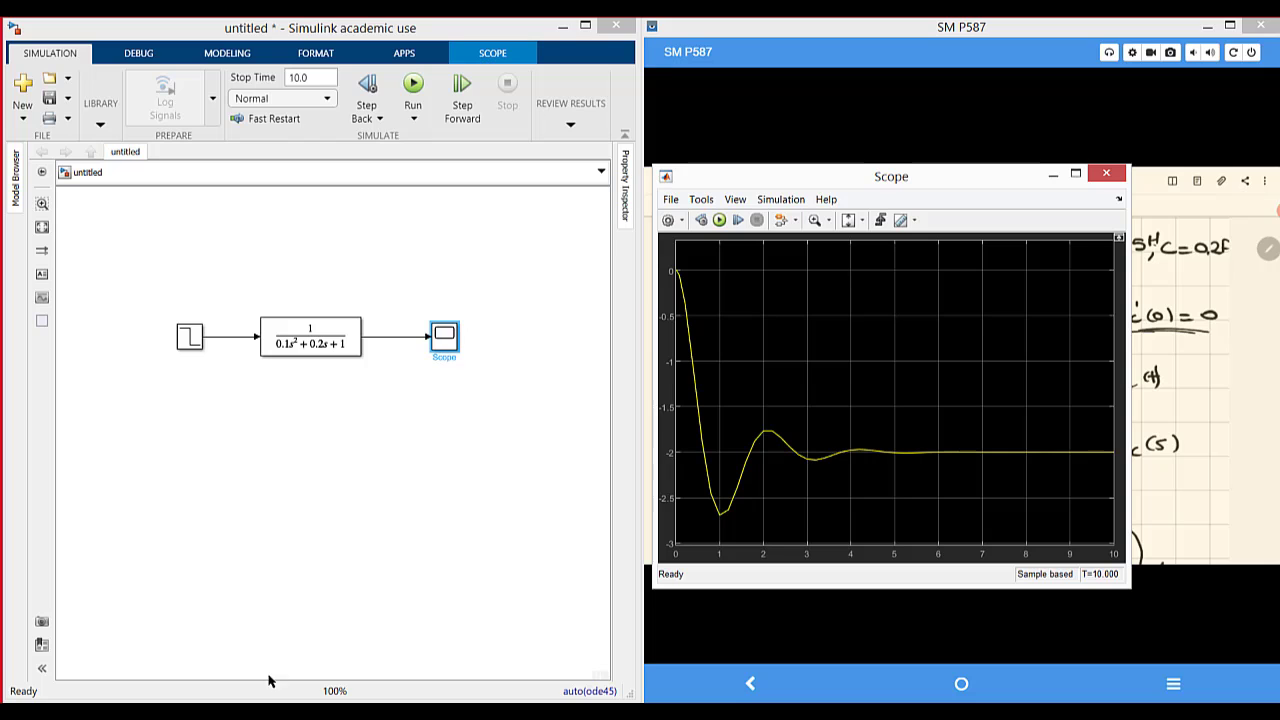
# Step: Switch to the MATLAB Command Window and define the transfer function G=1/(0.1*s^2+0.2*s+1)
pyautogui.click(178, 712)
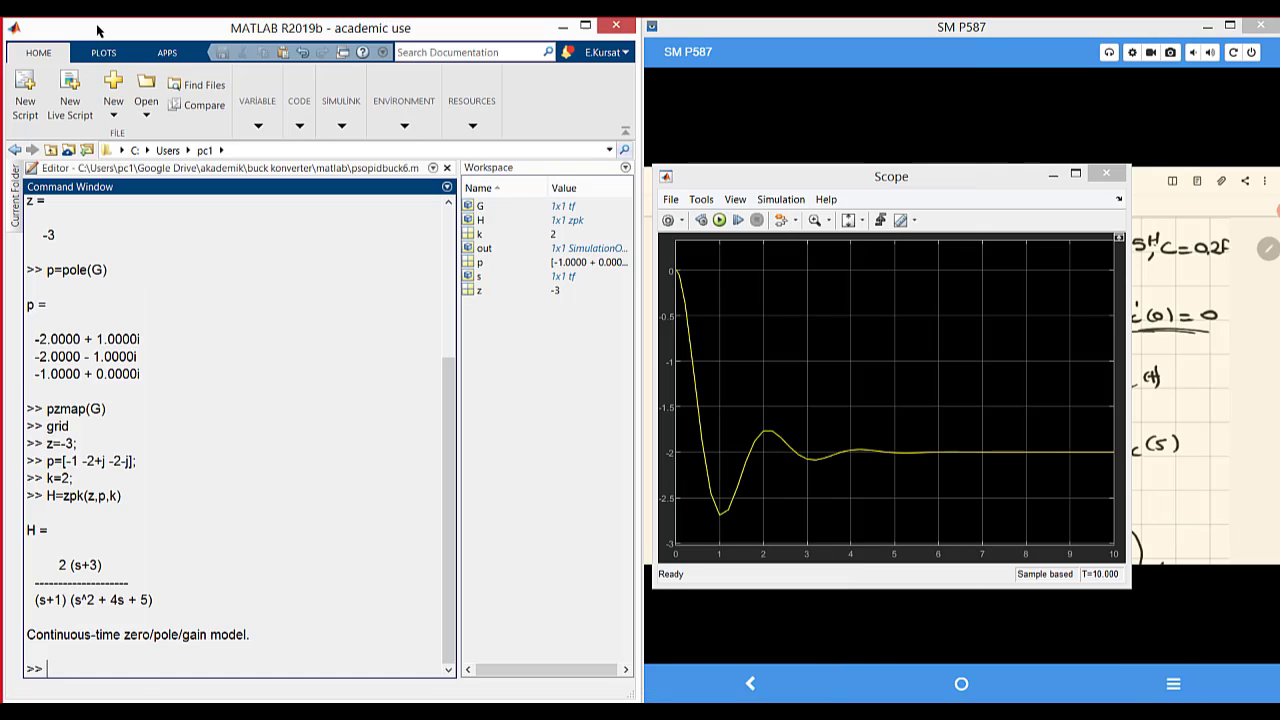
pyautogui.doubleClick(889, 33)
pyautogui.write('G=')
pyautogui.write('1/')
pyautogui.write('()')
pyautogui.write('0.1*s')
pyautogui.write('^2+0.')
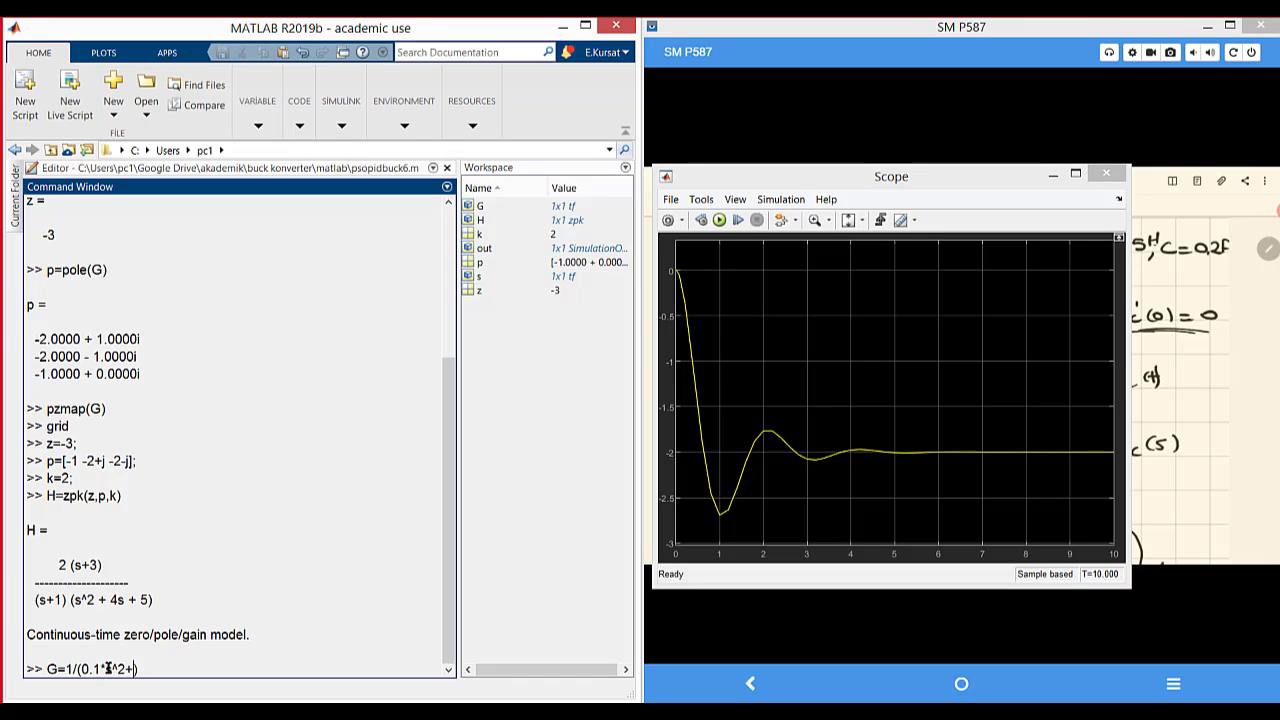
pyautogui.write('2')
pyautogui.write('*s+')
pyautogui.write('1')
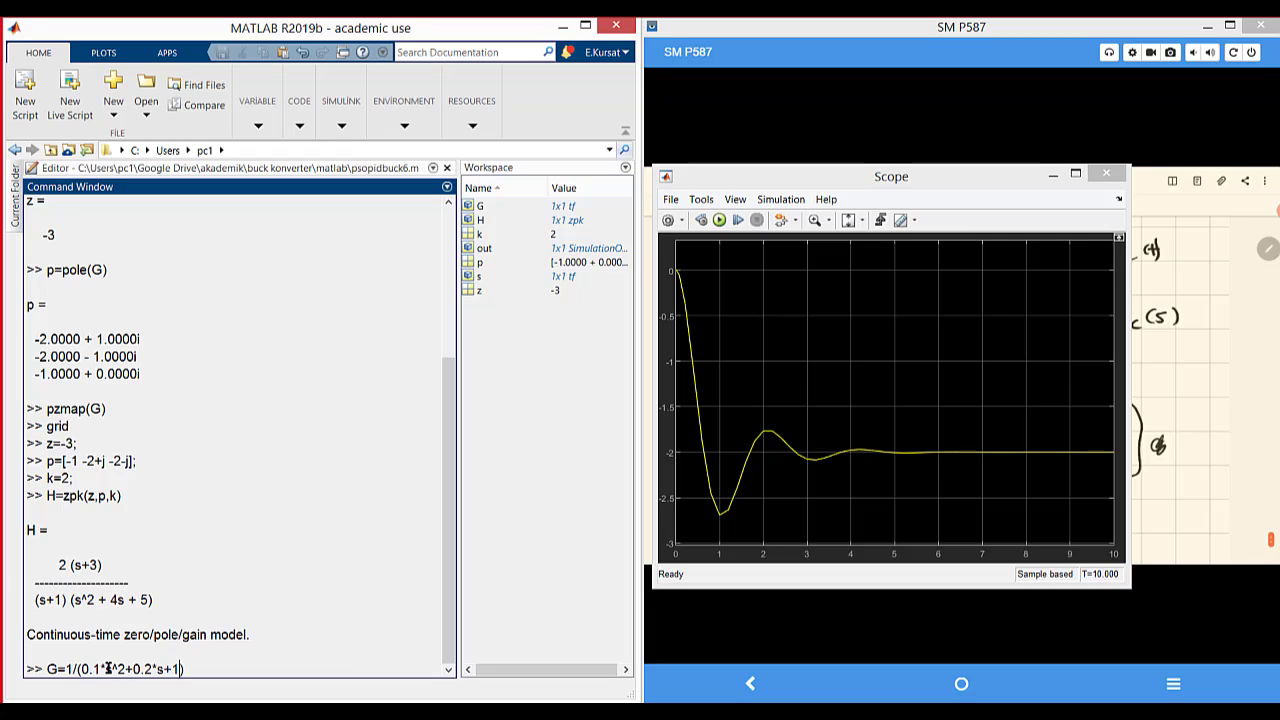
pyautogui.press('Return')
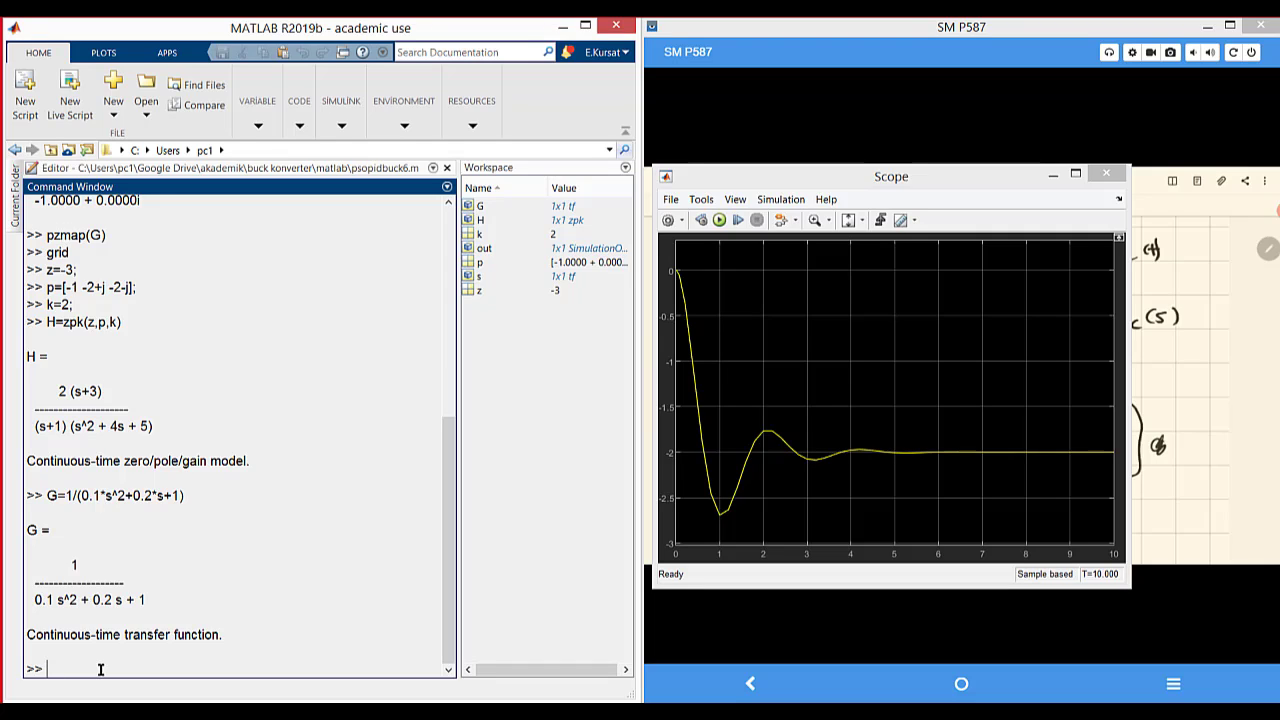
# Step: Define and display Ec=G*-2/s, and try to compute its inverse Laplace transform with ec=ilaplace(Ec)
pyautogui.write('Ec=G*-2/s;')
pyautogui.press('Return')
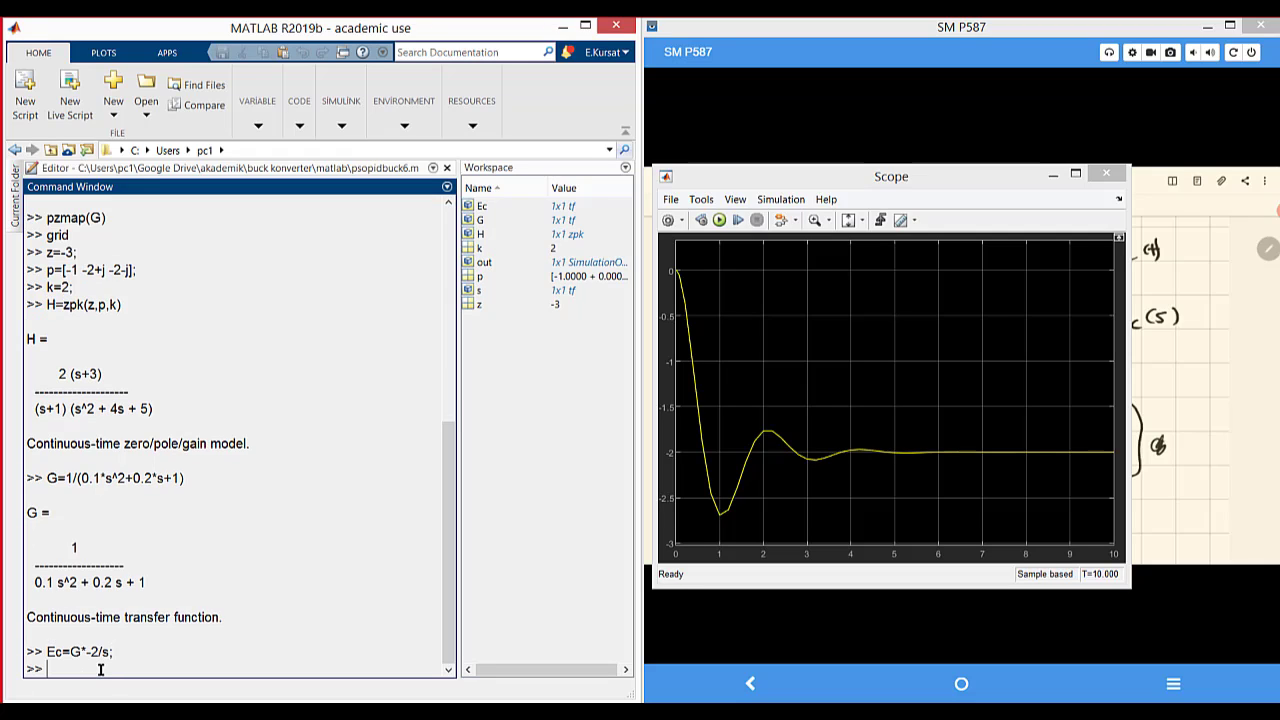
pyautogui.press('Up')
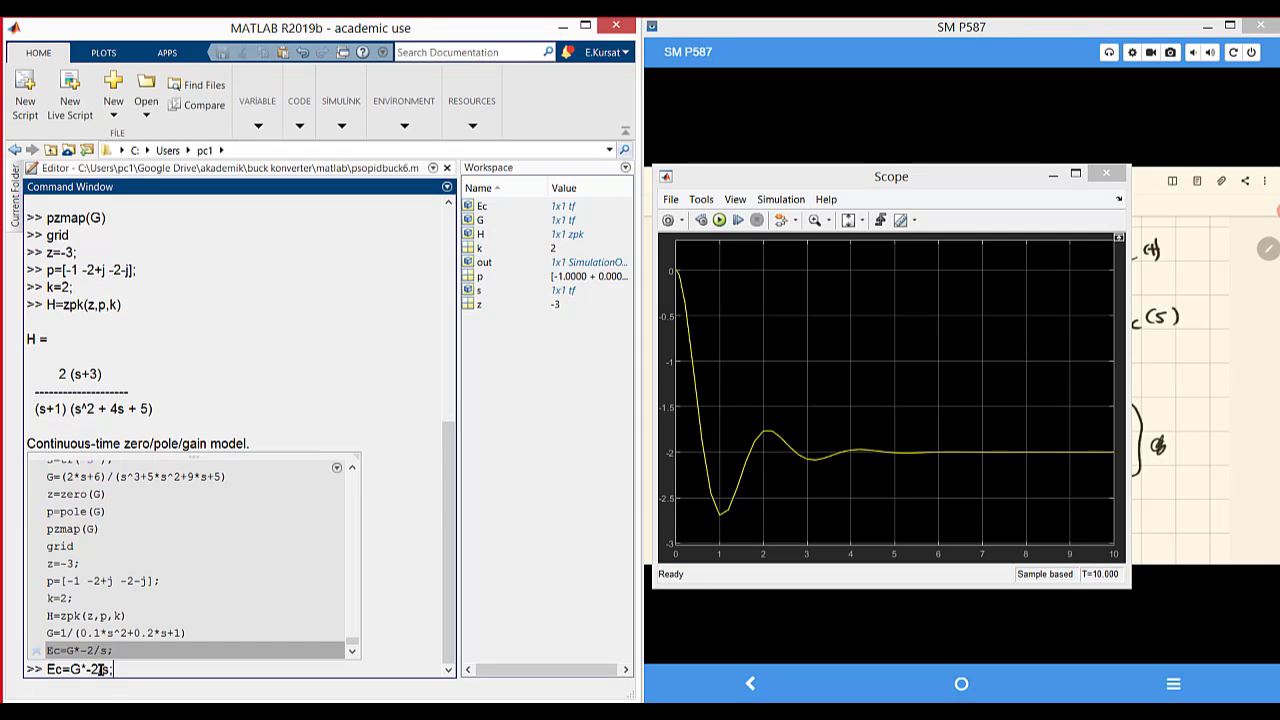
pyautogui.press('BackSpace')
pyautogui.press('Return')
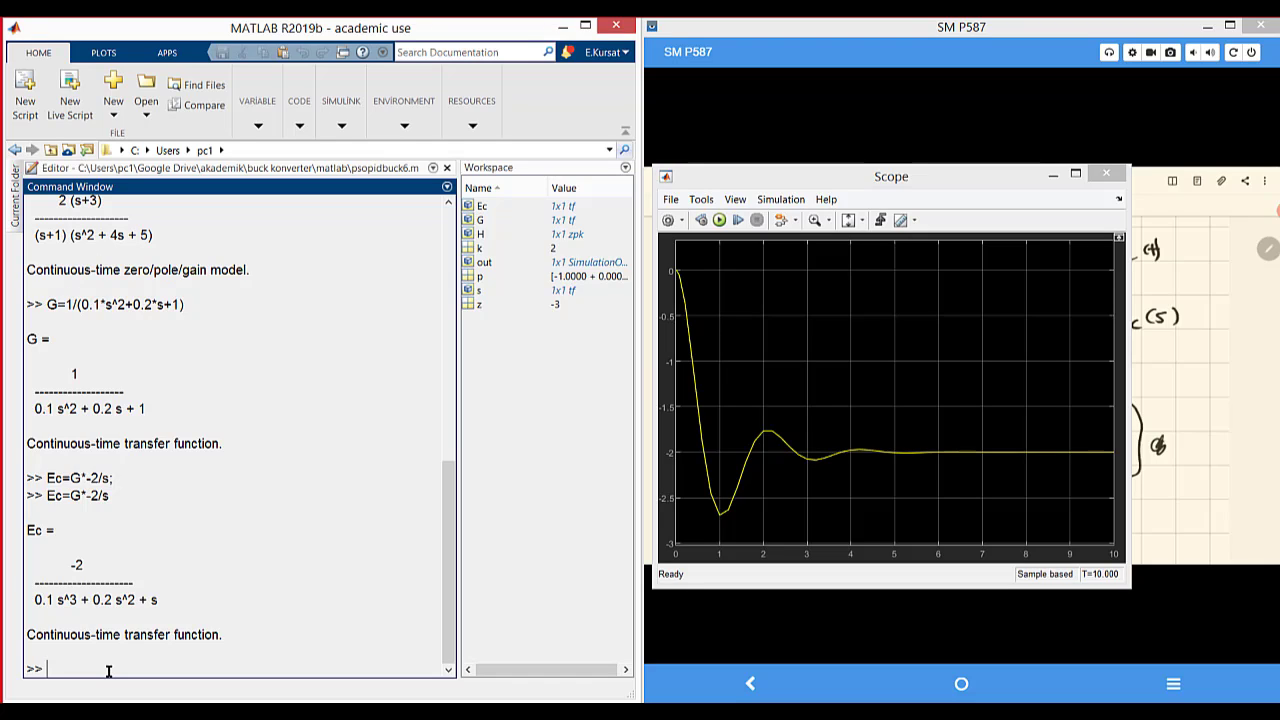
pyautogui.write('ec=ilaplace(Ec')
pyautogui.press('Return')
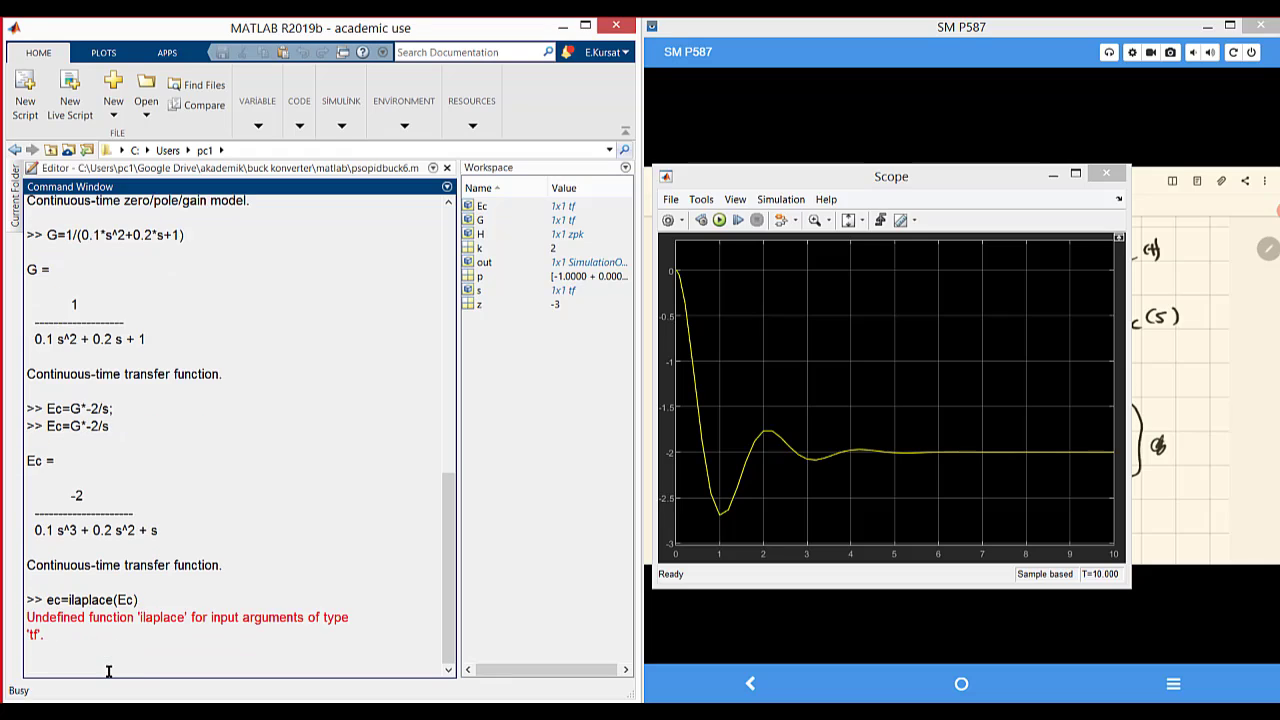
# Step: Declare s as a symbolic variable with syms s
pyautogui.write('sysm s')
pyautogui.press('Return')
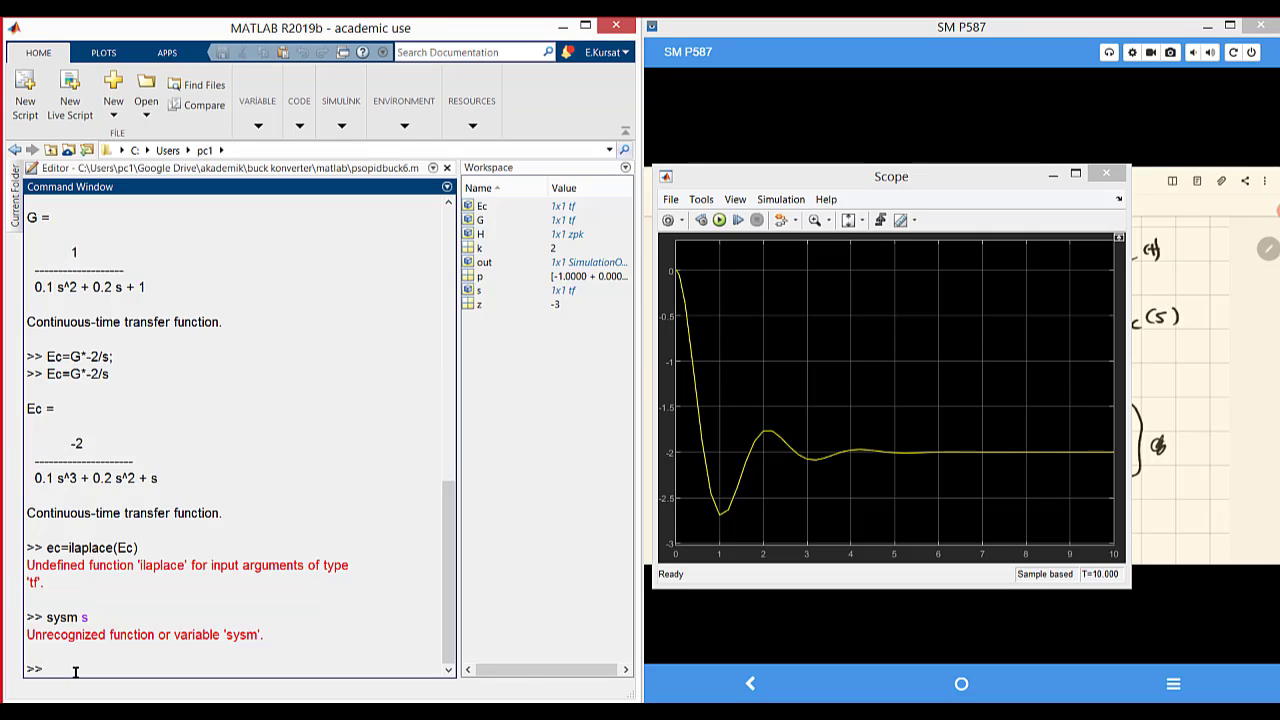
pyautogui.write('syms')
pyautogui.press('Return')
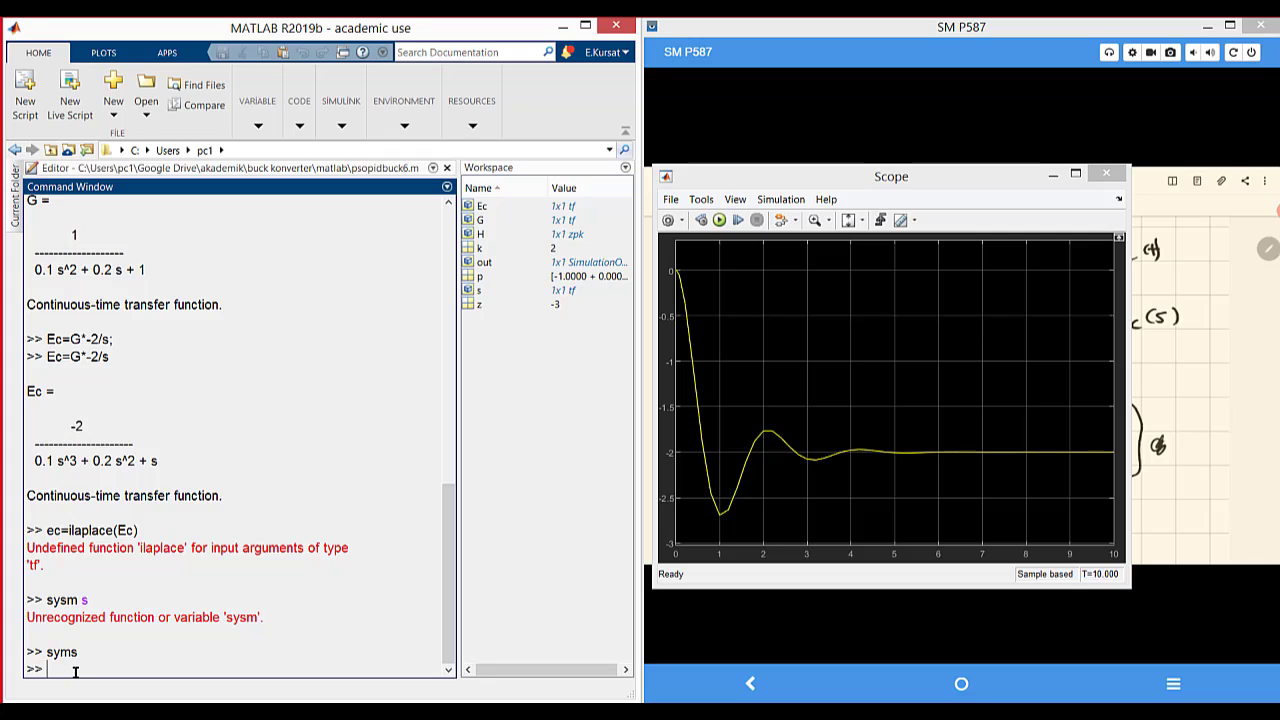
pyautogui.press('Up')
pyautogui.write('s')
pyautogui.press('Return')
# Step: Rerun the earlier command G=1/(0.1*s^2+0.2*s+1) to redefine G symbolically
pyautogui.press('Up')
pyautogui.press('Up')
pyautogui.press('Up')
pyautogui.press('Up')
pyautogui.press('Up')
pyautogui.press('Up')
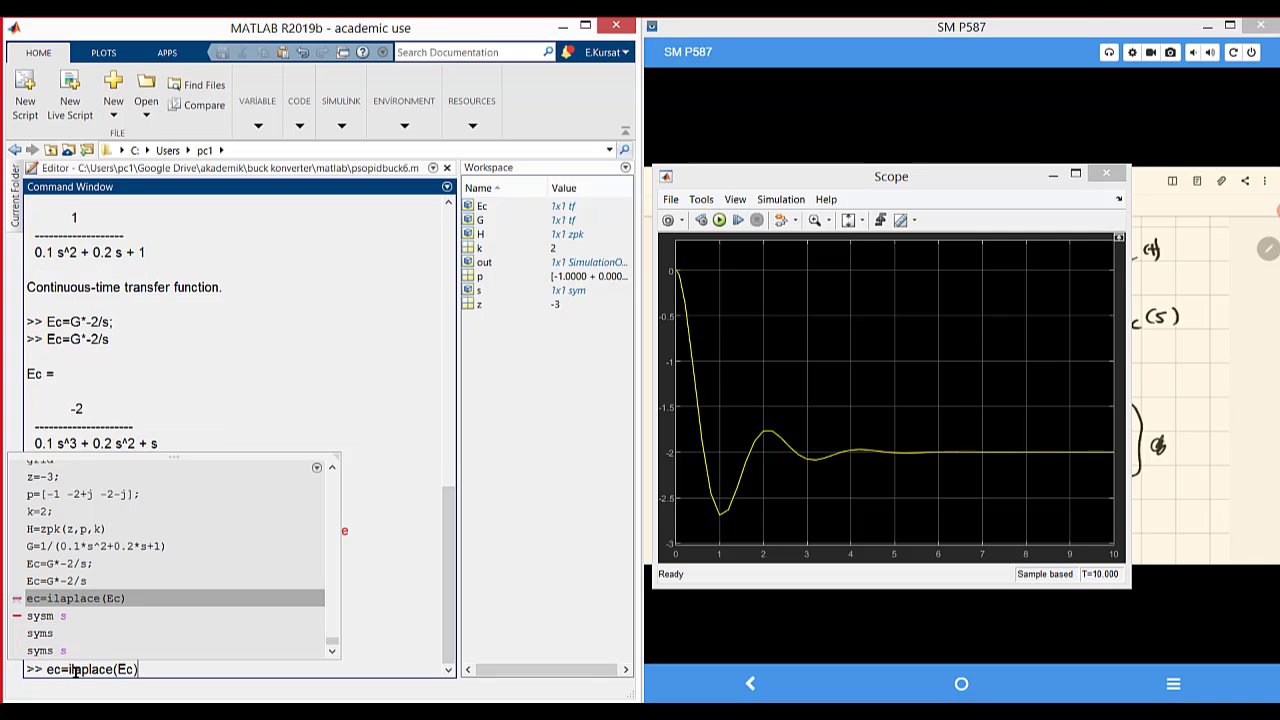
pyautogui.press('Up')
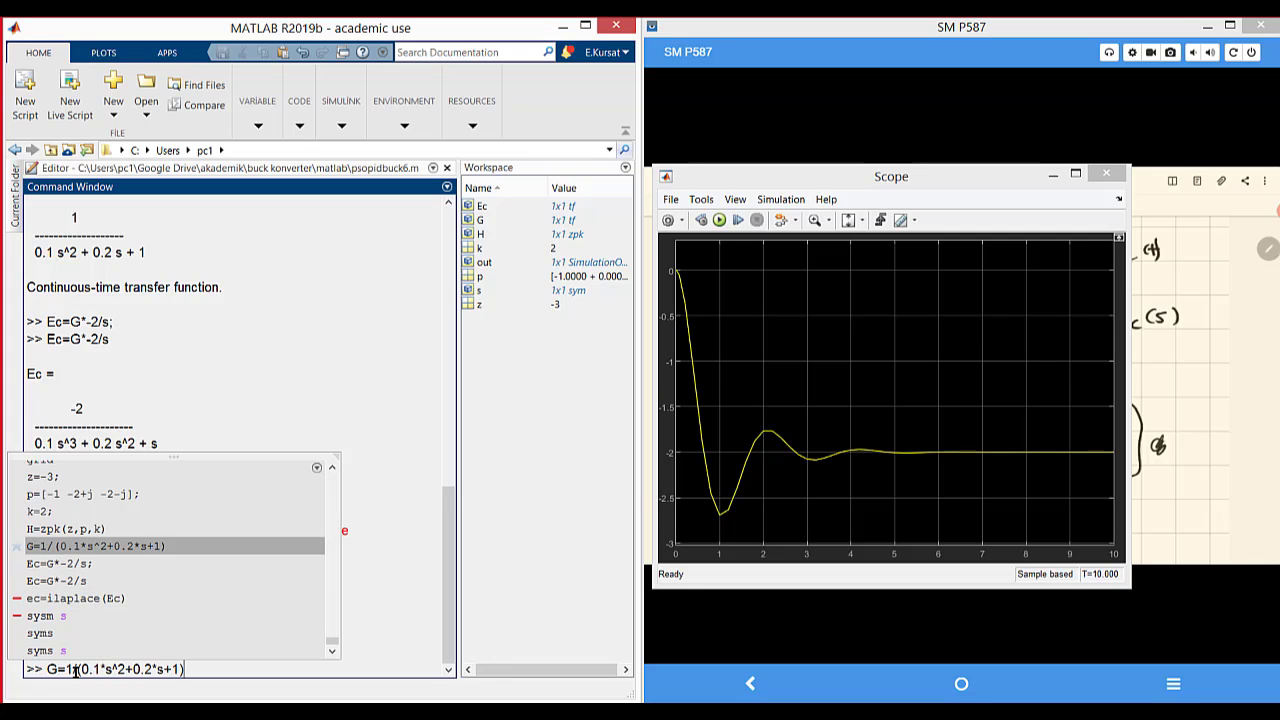
pyautogui.press('Return')
# Step: Rerun the earlier command Ec=G*-2/s to redefine the output as a symbolic expression
pyautogui.press('Up')
pyautogui.press('Up')
pyautogui.press('Up')
pyautogui.press('Up')
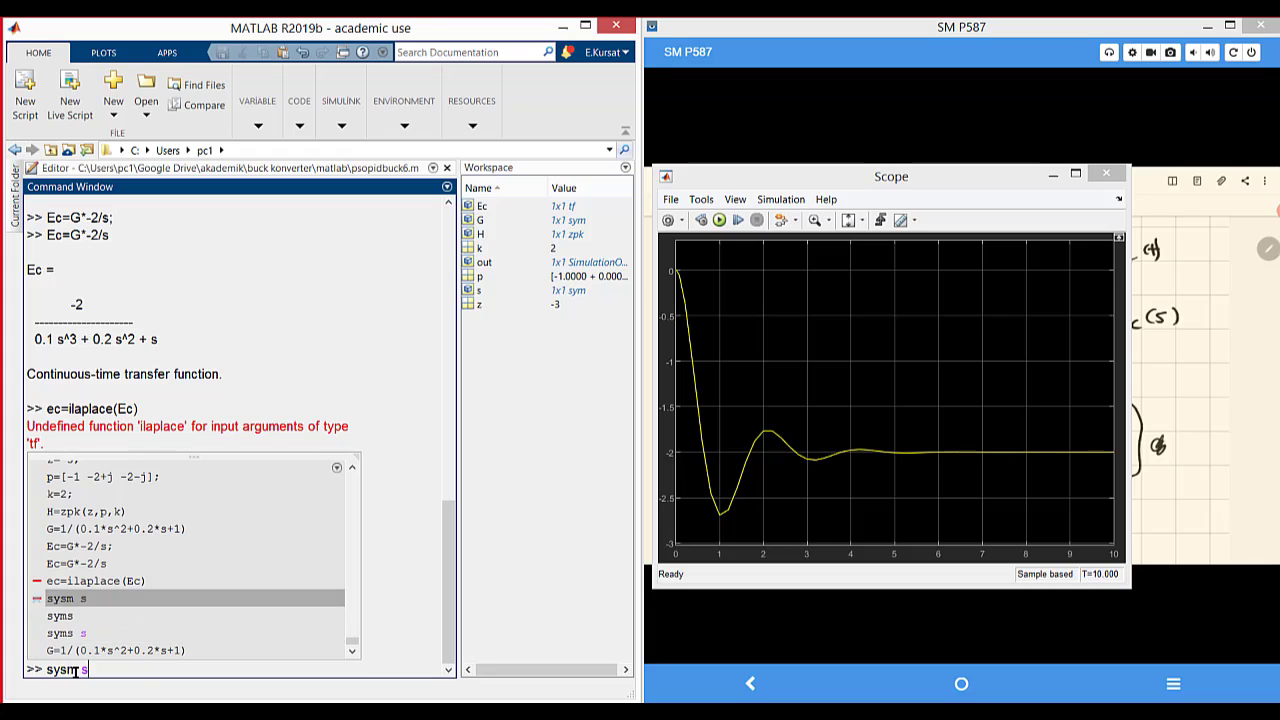
pyautogui.press('Up')
pyautogui.press('Up')
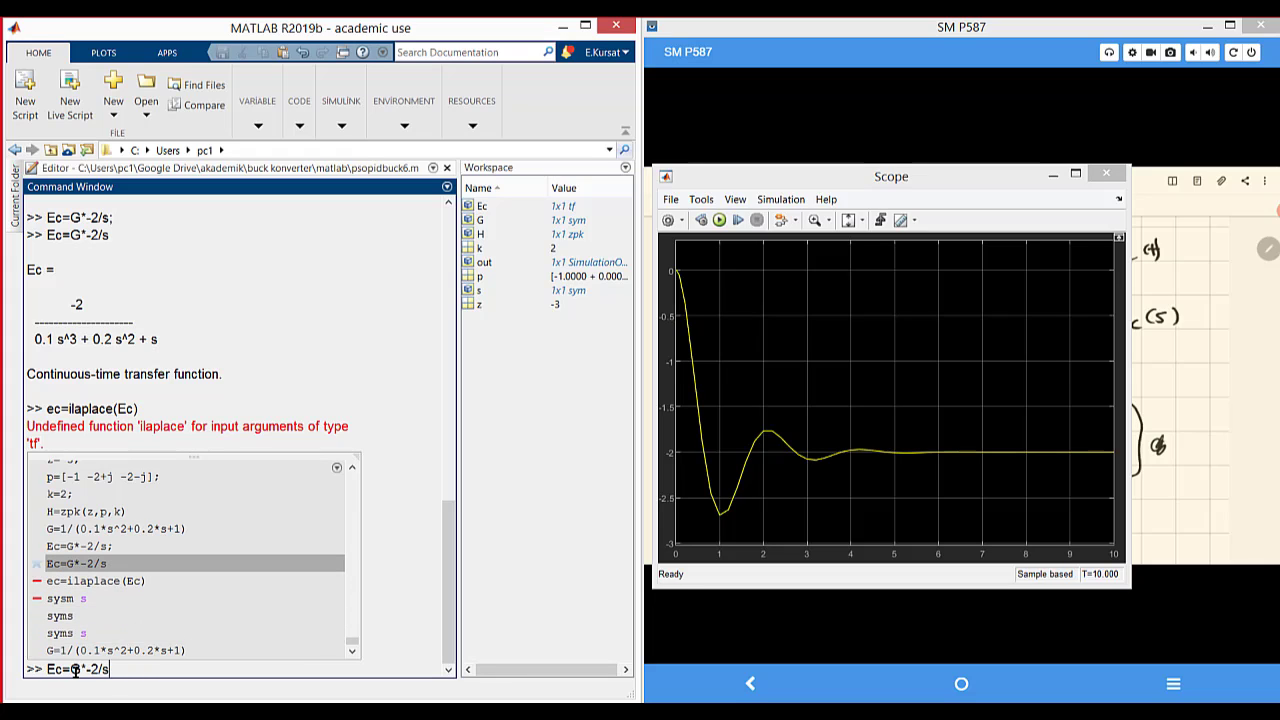
pyautogui.press('Return')
# Step: Rerun ec=ilaplace(Ec) to compute the inverse Laplace transform of the symbolic Ec
pyautogui.press('Up')
pyautogui.press('Up')
pyautogui.press('Up')
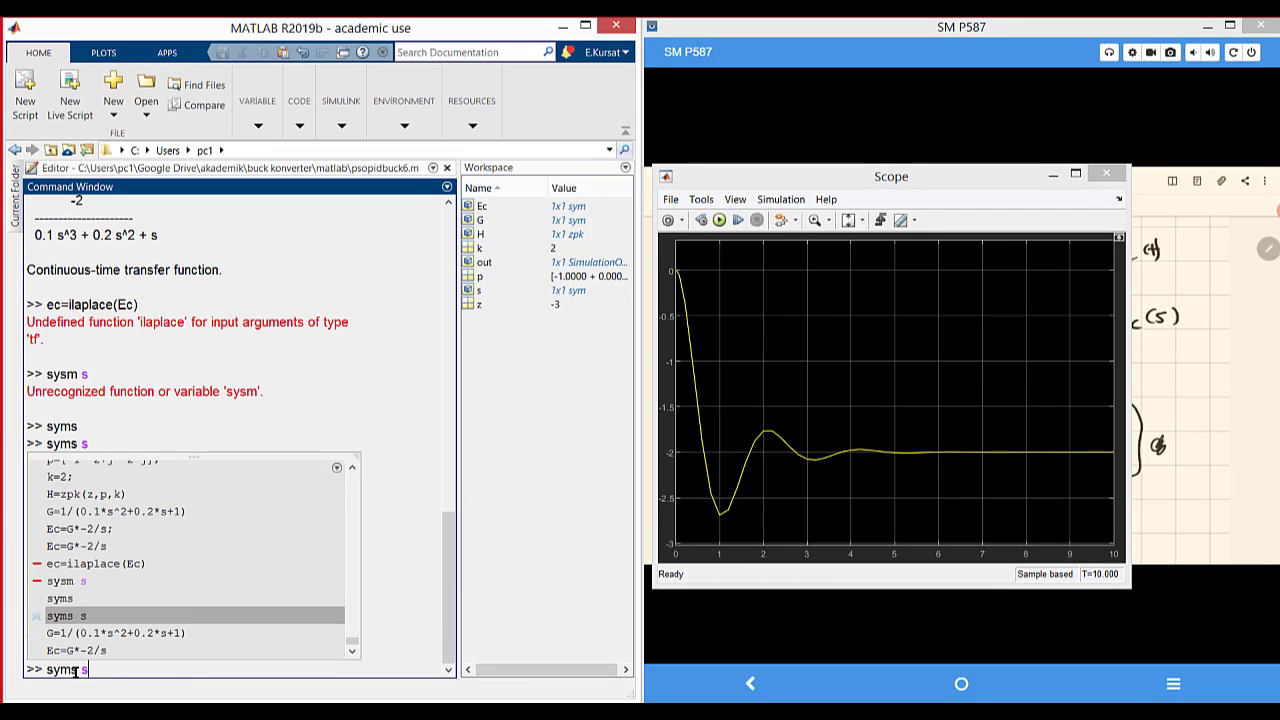
pyautogui.press('Up')
pyautogui.press('Up')
pyautogui.press('Up')
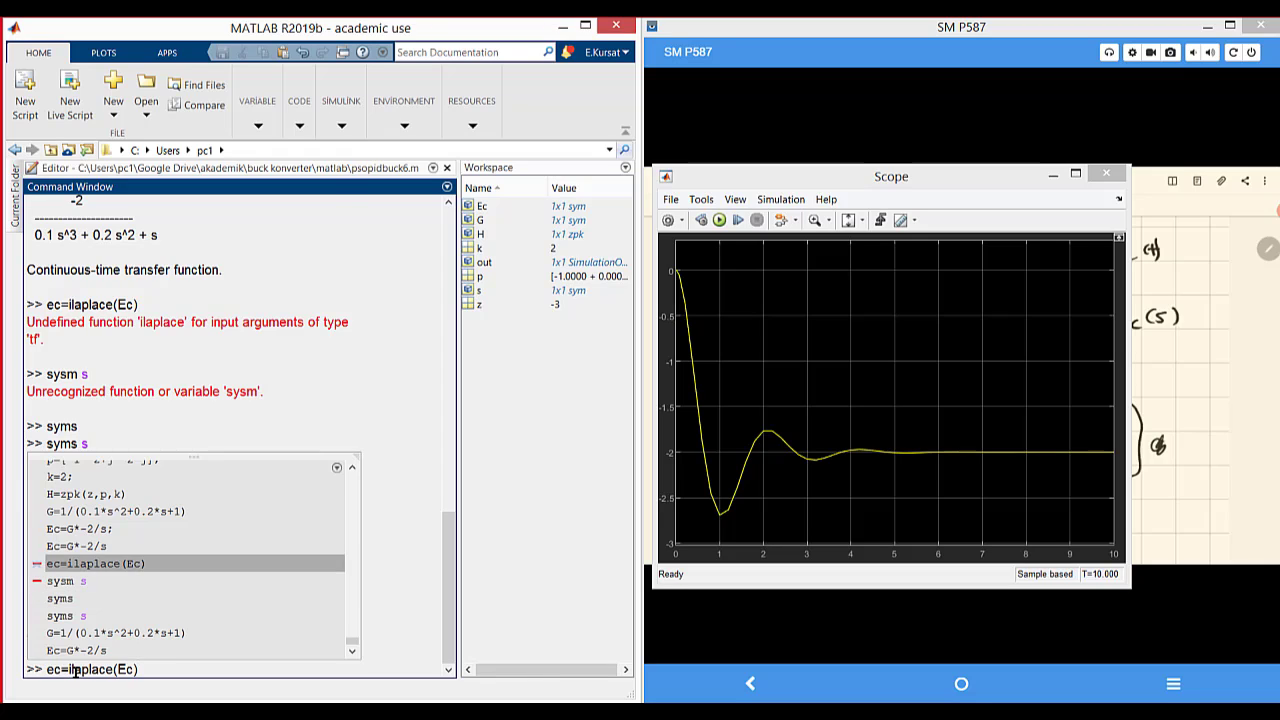
pyautogui.press('Return')
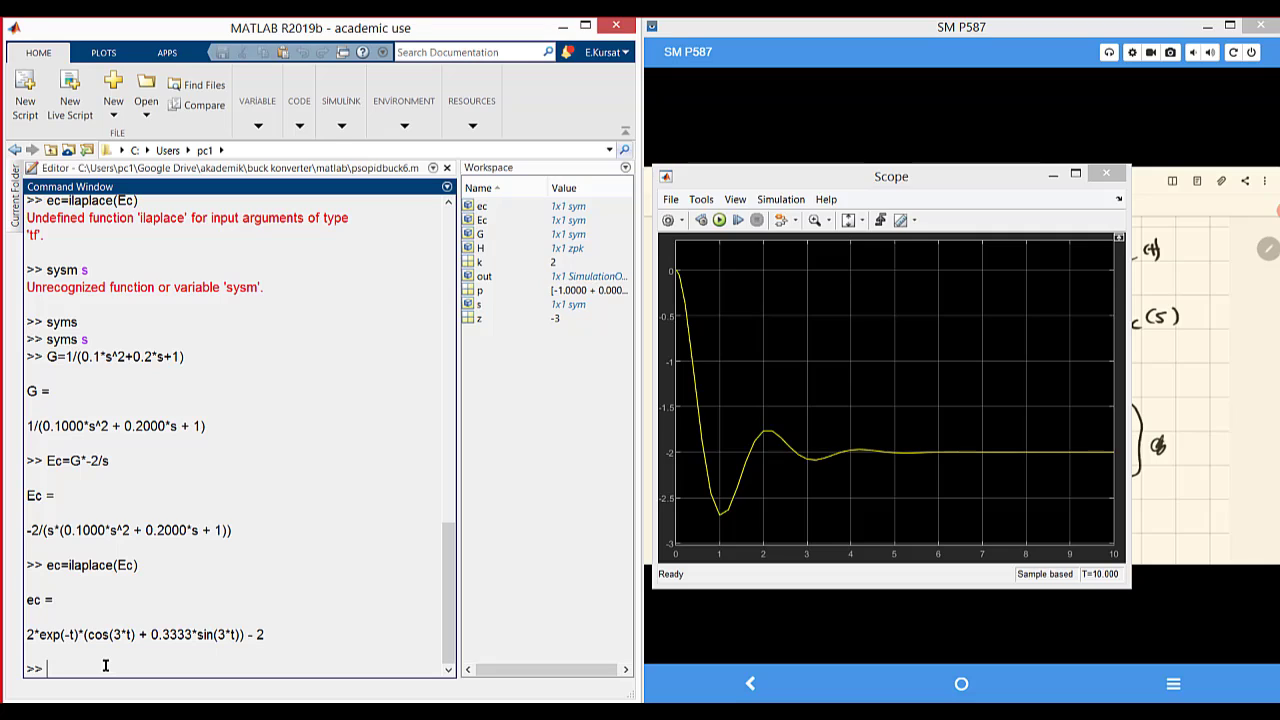
# Step: Try to plot 2*exp(-t)*(cos(3*t) + 0.3333*sin(3*t)) - 2, first over 0:0.001:10 directly and again with t=0:0.001;10
pyautogui.write('plot()')
pyautogui.press('Return')
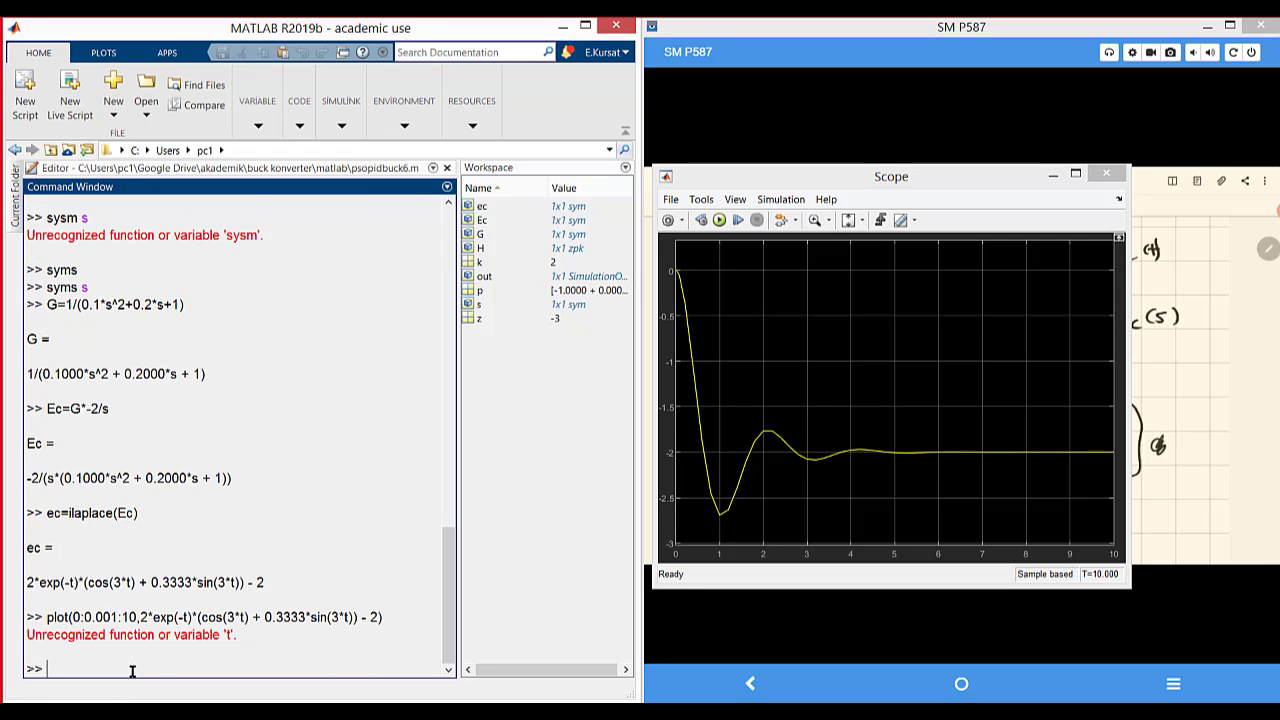
pyautogui.write('t=0:0.001:10;')
pyautogui.press('Return')
pyautogui.write('p')
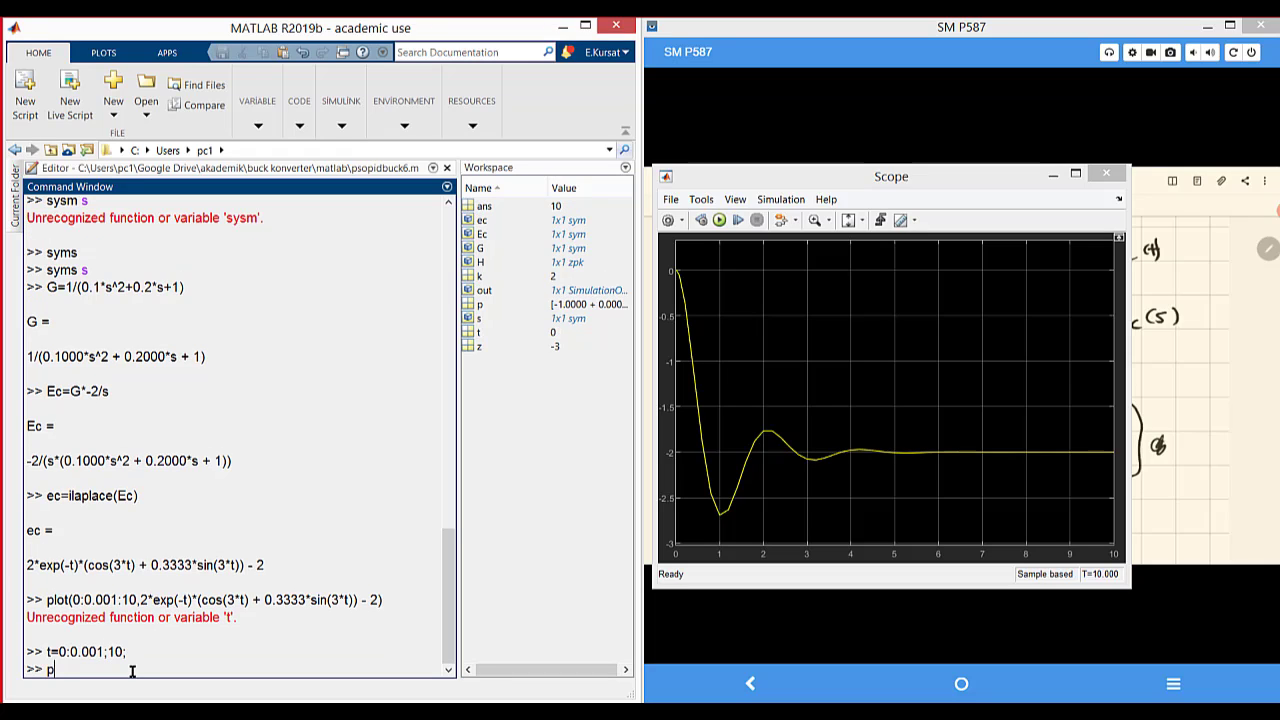
pyautogui.write('lot(t)')
pyautogui.write(',')
pyautogui.write('2*exp(-t)*(cos(3*t) + 0.3333*sin(3*t)) - 2')
pyautogui.press('Return')
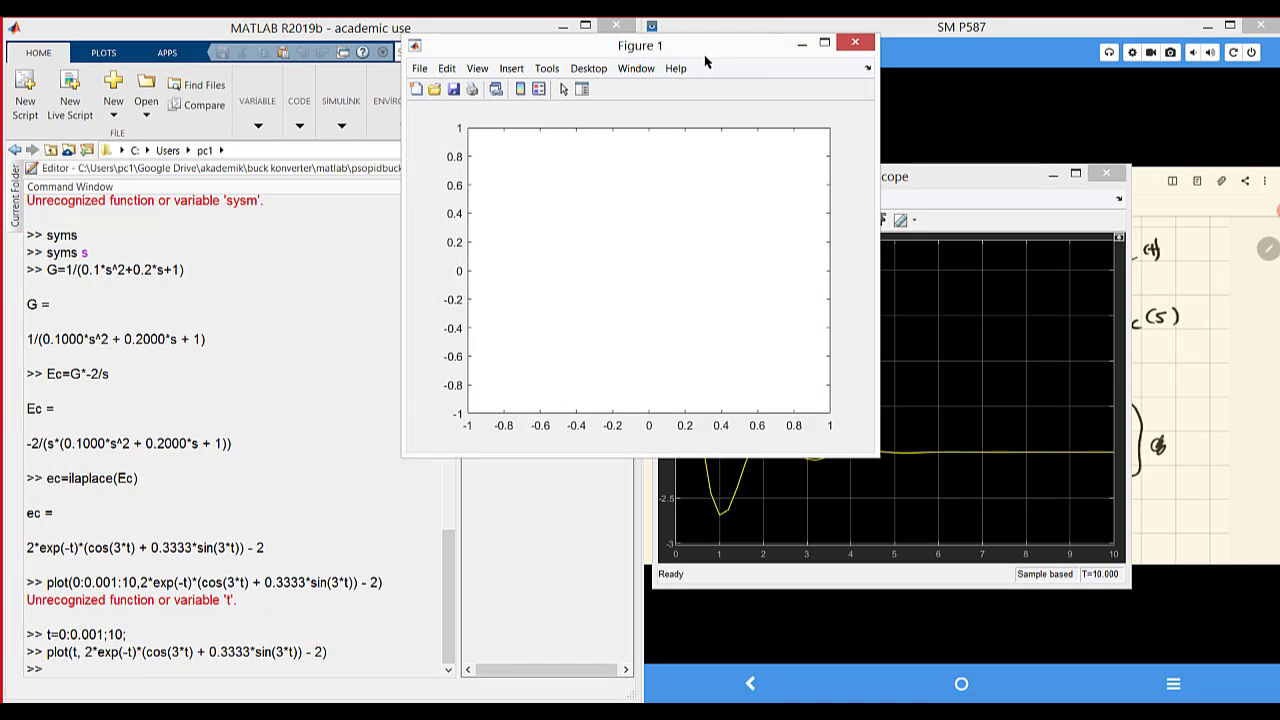
# Step: Move the figure window next to the Scope, redefine t=0:0.001:10 and rerun the same plot command
pyautogui.moveTo(704, 46); pyautogui.dragTo(480, 178)
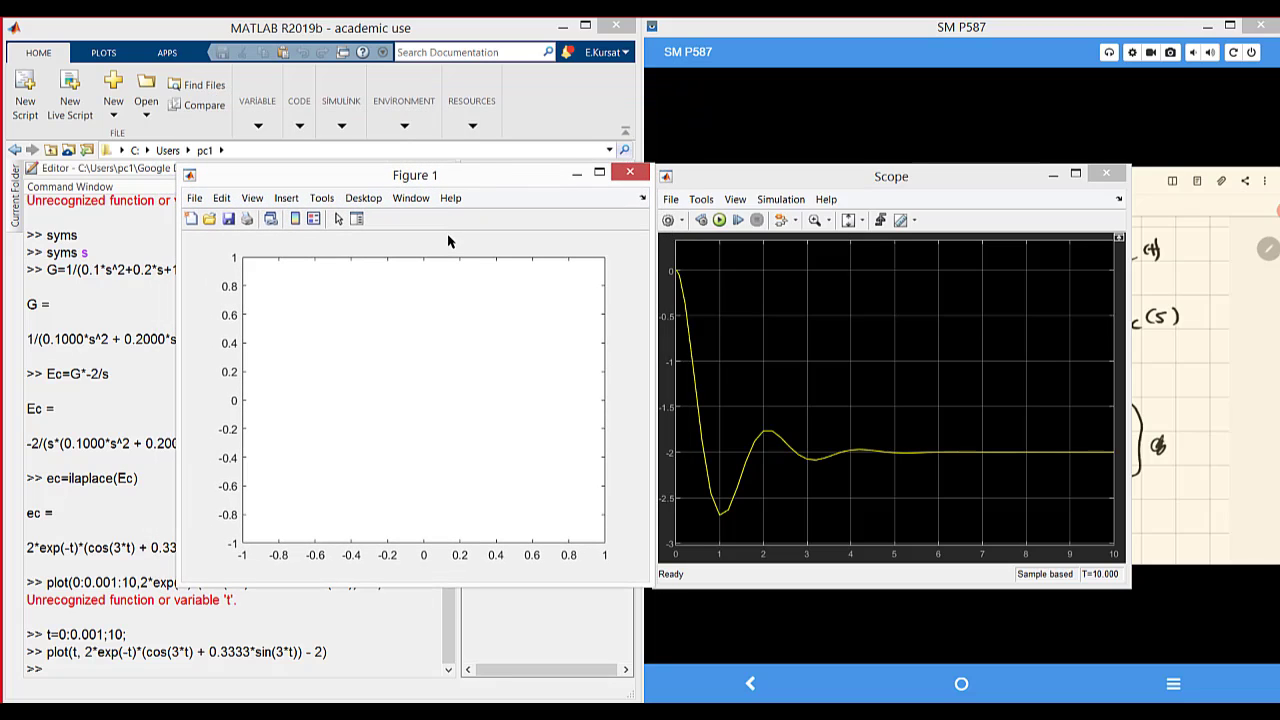
pyautogui.click(175, 672)
pyautogui.press('Up')
pyautogui.press('Return')
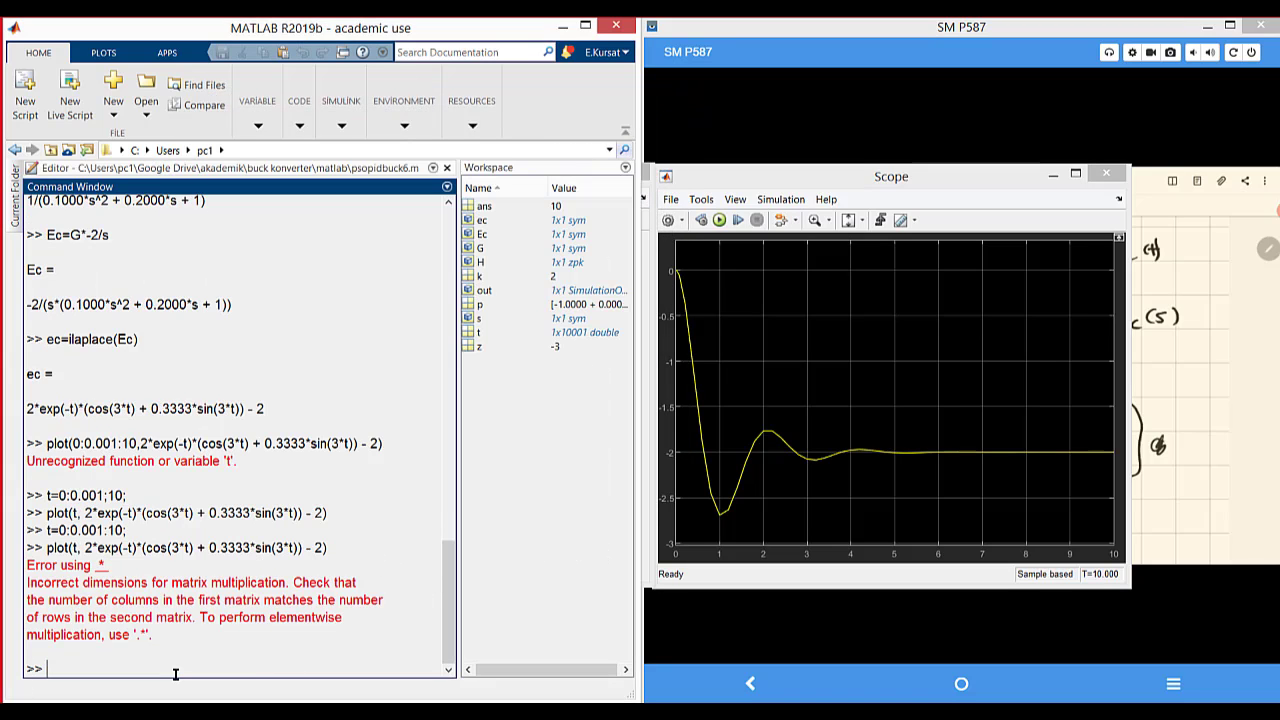
# Step: Change every multiplication in the plot command to elementwise and run plot(t, 2.*exp(-t).*(cos(3.*t) + 0.3333.*sin(3.*t)) - 2)
pyautogui.press('Up')
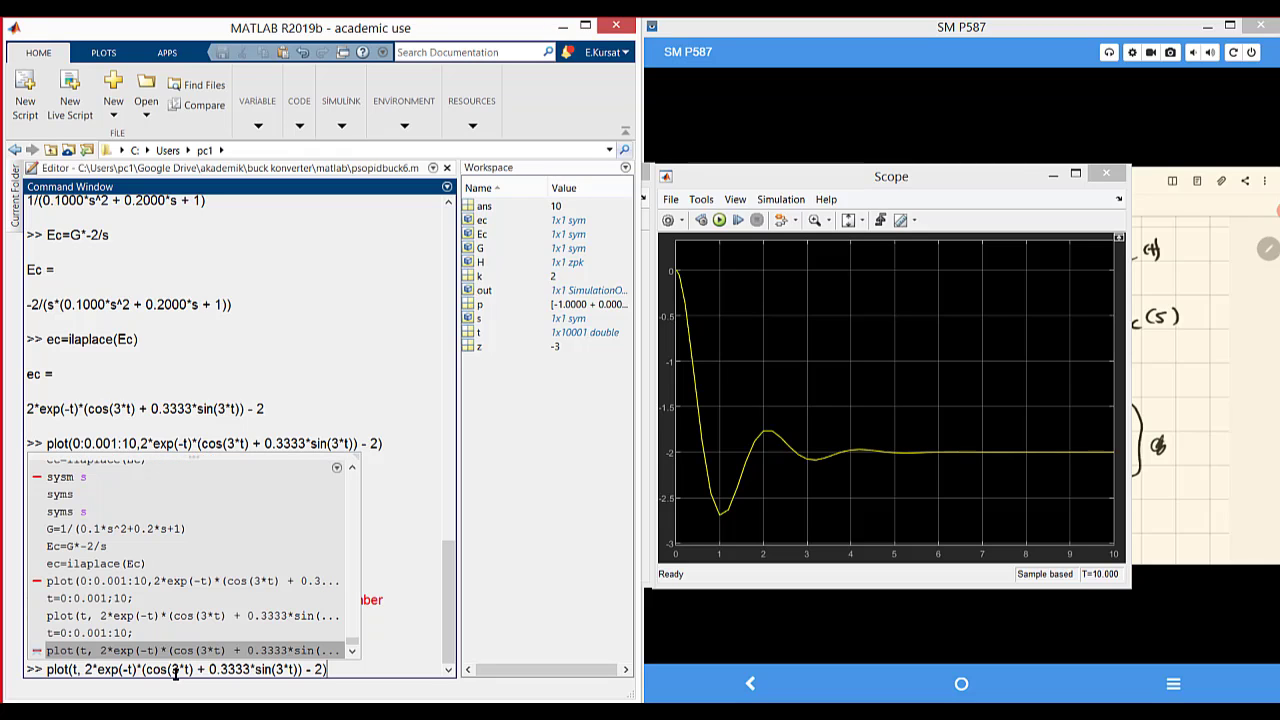
pyautogui.click(92, 669)
pyautogui.write('.')
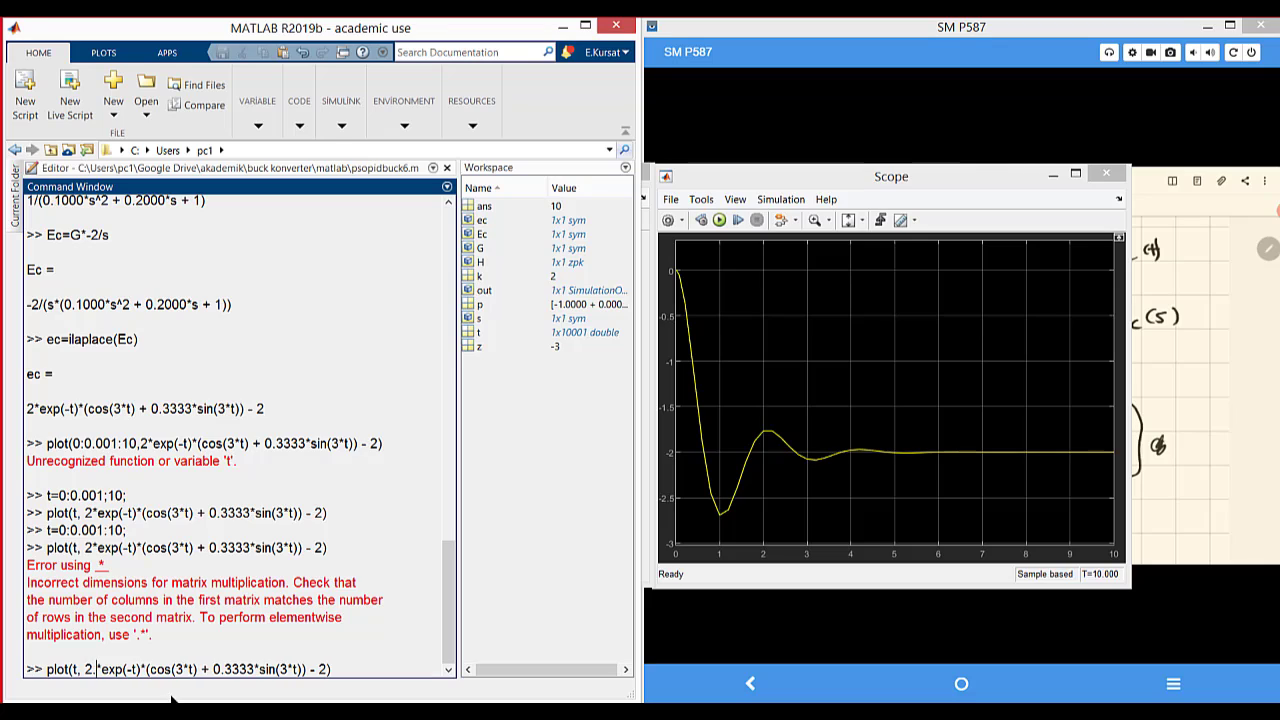
pyautogui.click(141, 669)
pyautogui.write('.')
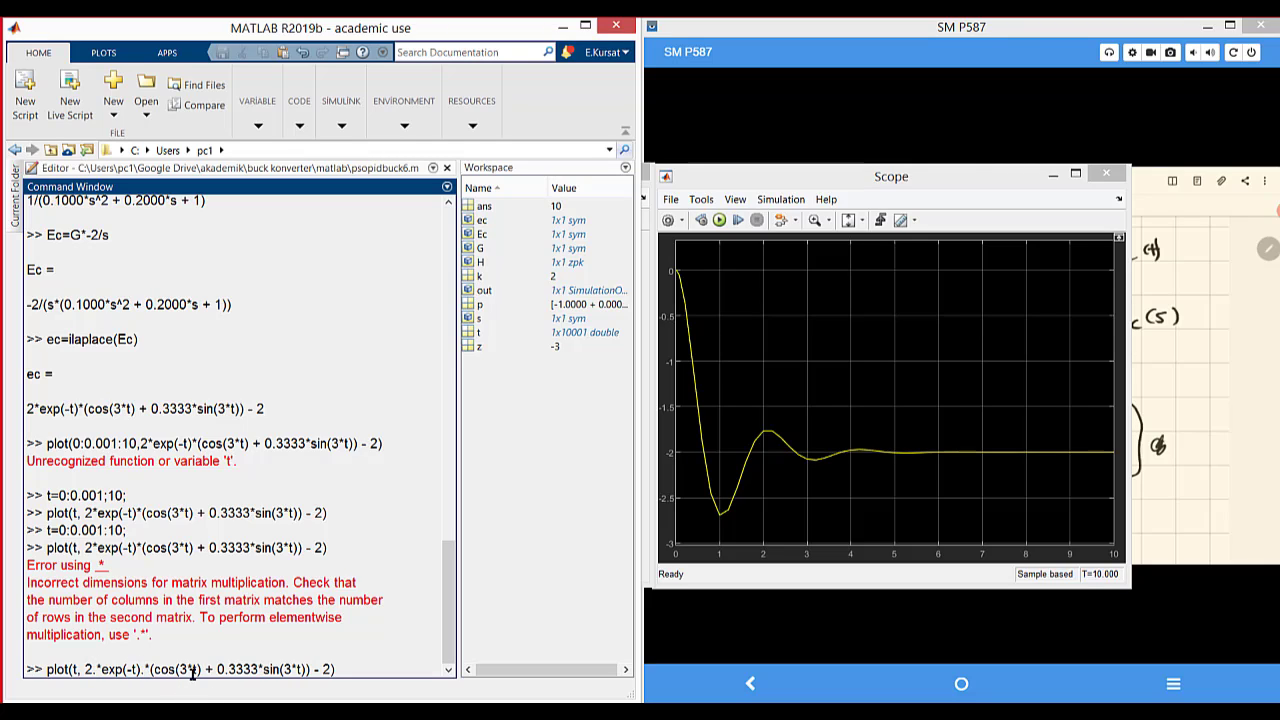
pyautogui.click(189, 669)
pyautogui.write('.')
pyautogui.click(263, 669)
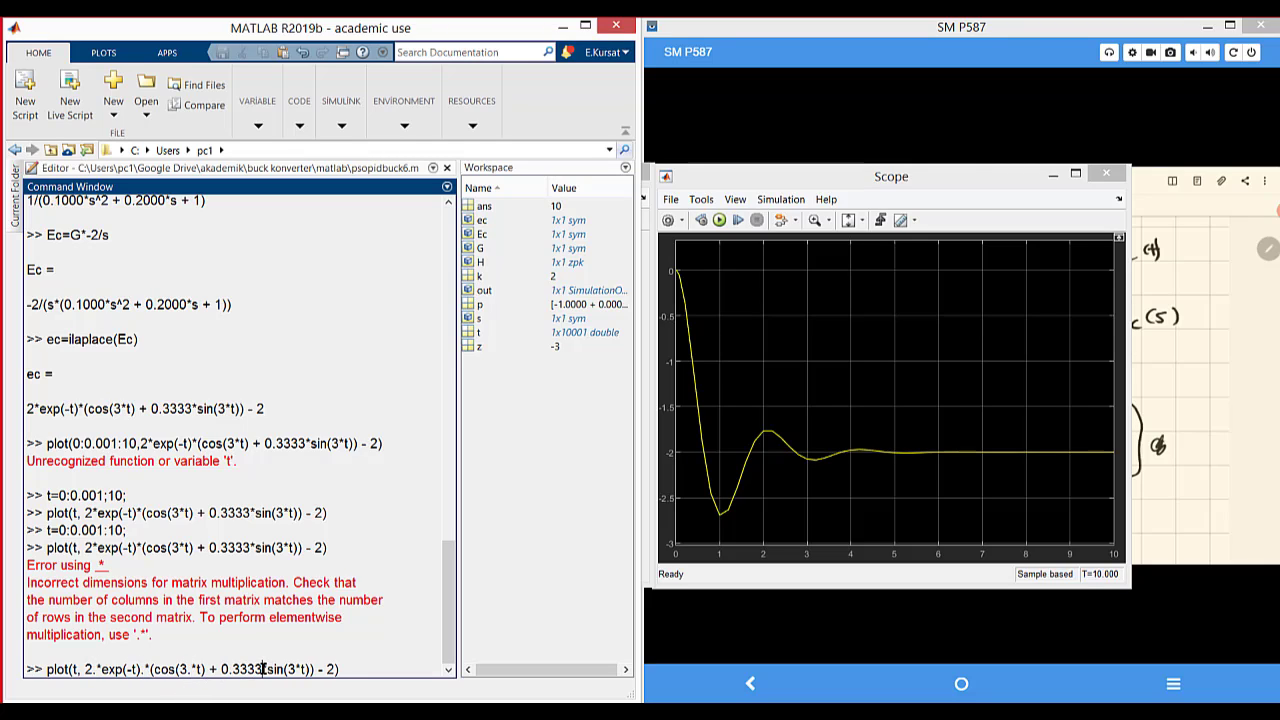
pyautogui.write('.')
pyautogui.click(297, 669)
pyautogui.write('.')
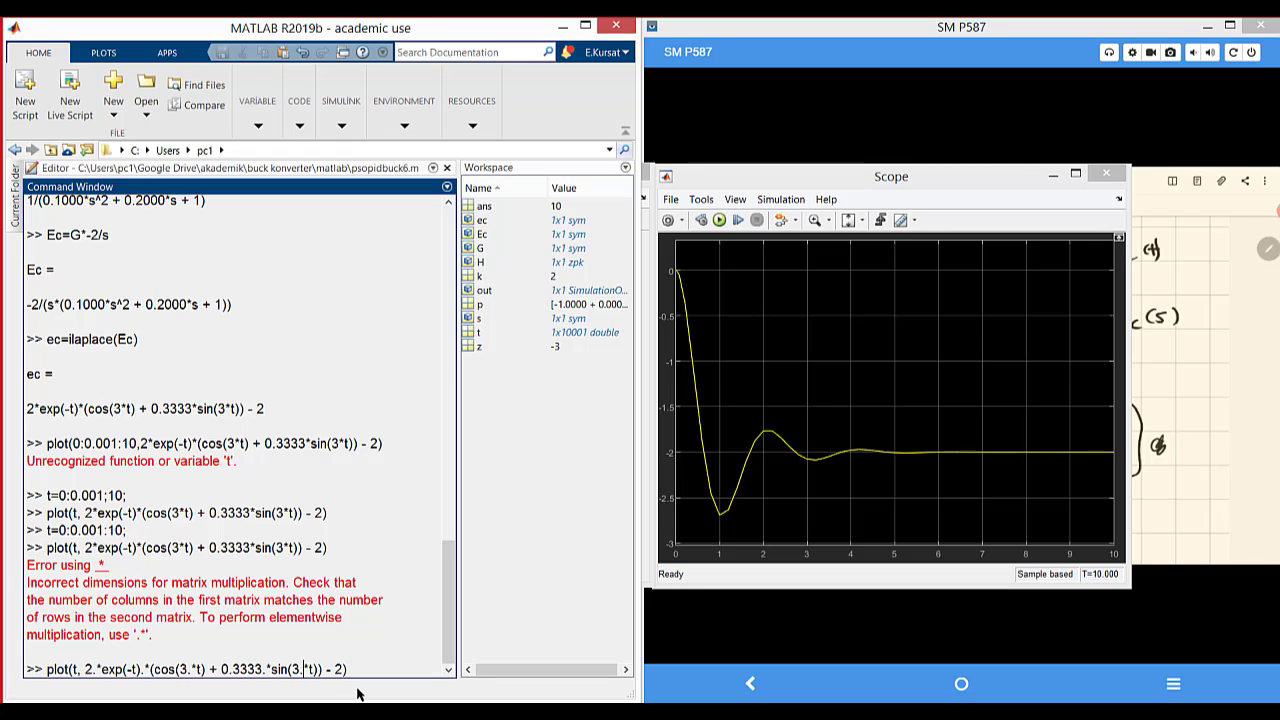
pyautogui.press('Return')
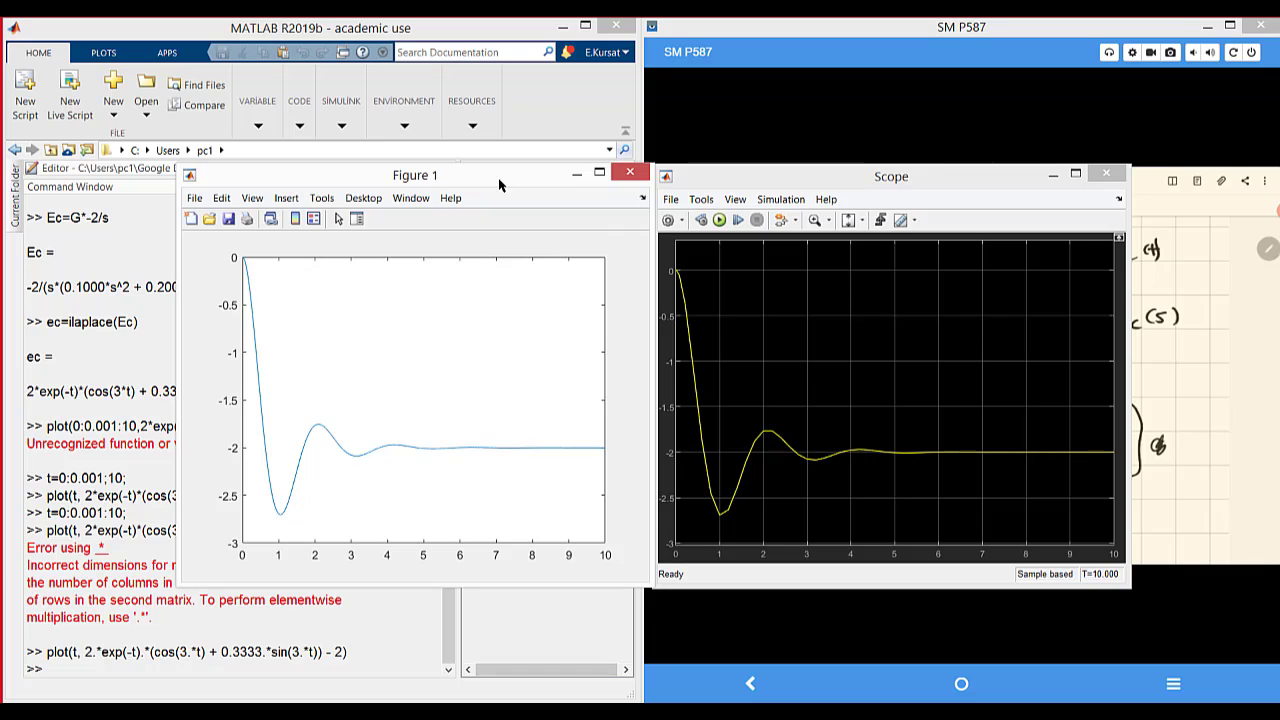
# Step: Align the figure with the Scope, turn on its grid and bring it back in front for comparison
pyautogui.moveTo(494, 182)
pyautogui.mouseDown()
pyautogui.moveTo(500, 192)
pyautogui.moveTo(492, 182)
pyautogui.mouseUp()
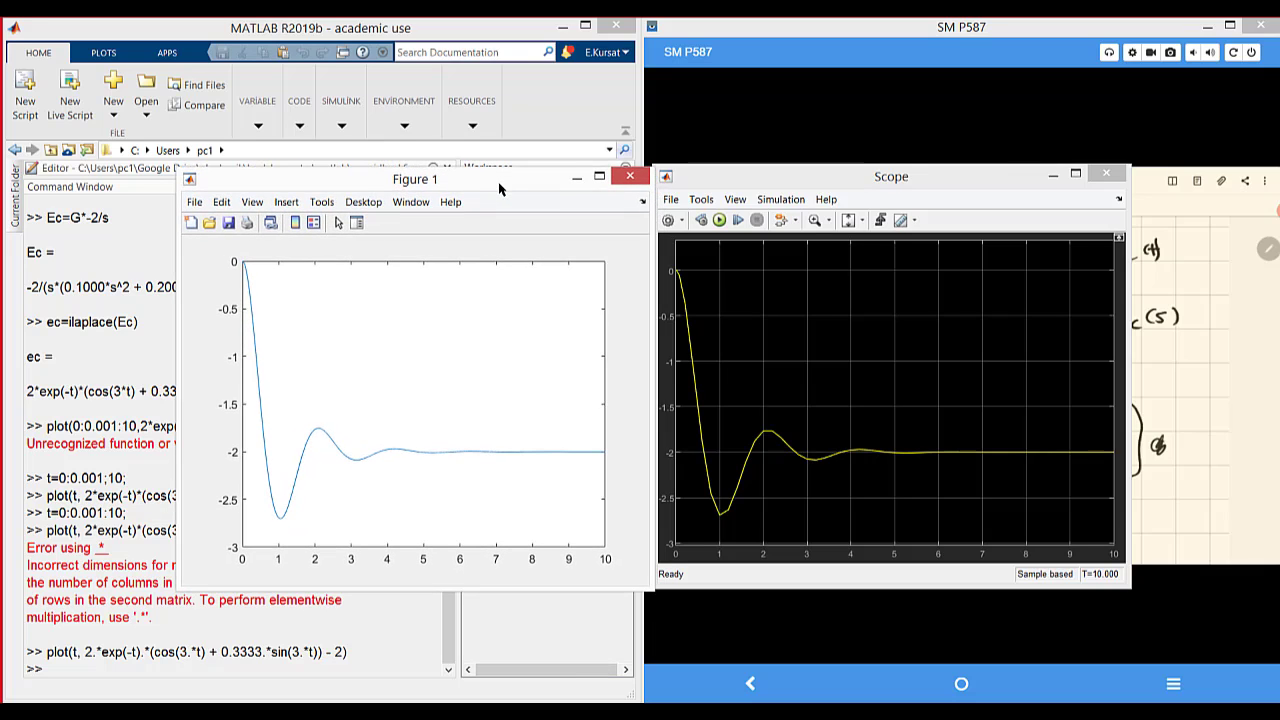
pyautogui.click(73, 670)
pyautogui.write('grid')
pyautogui.press('Return')
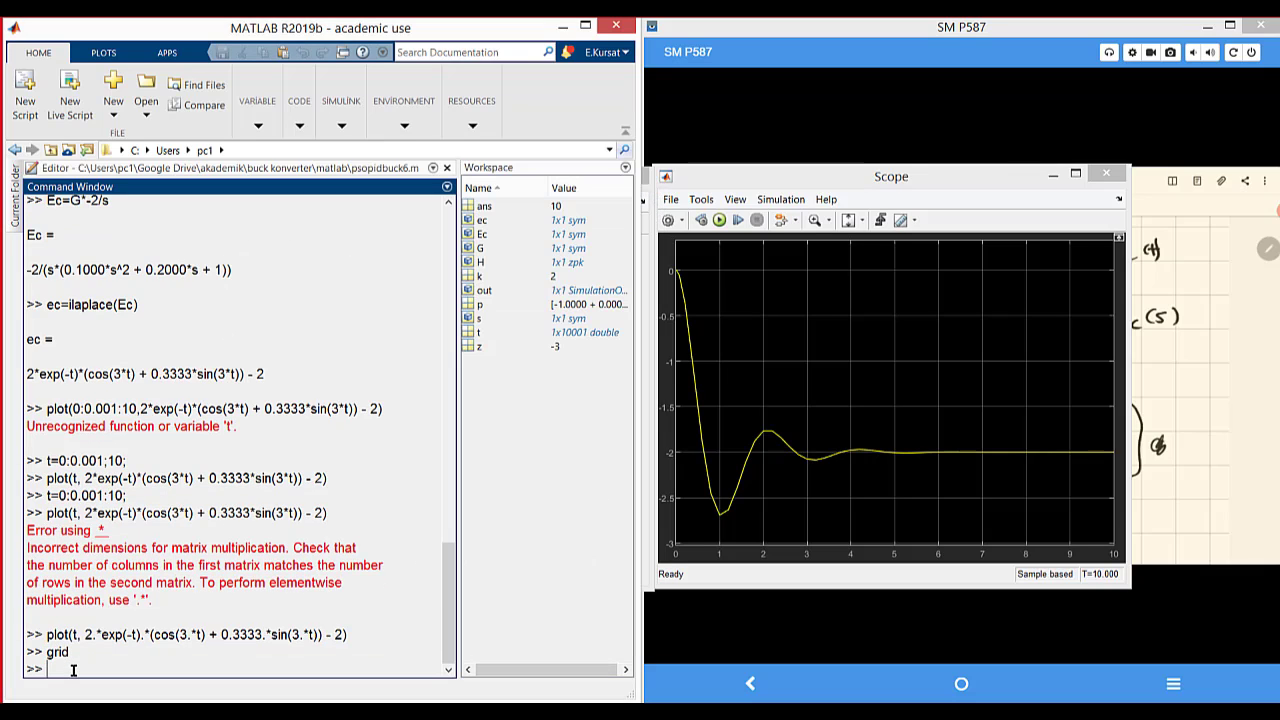
pyautogui.click(302, 711)
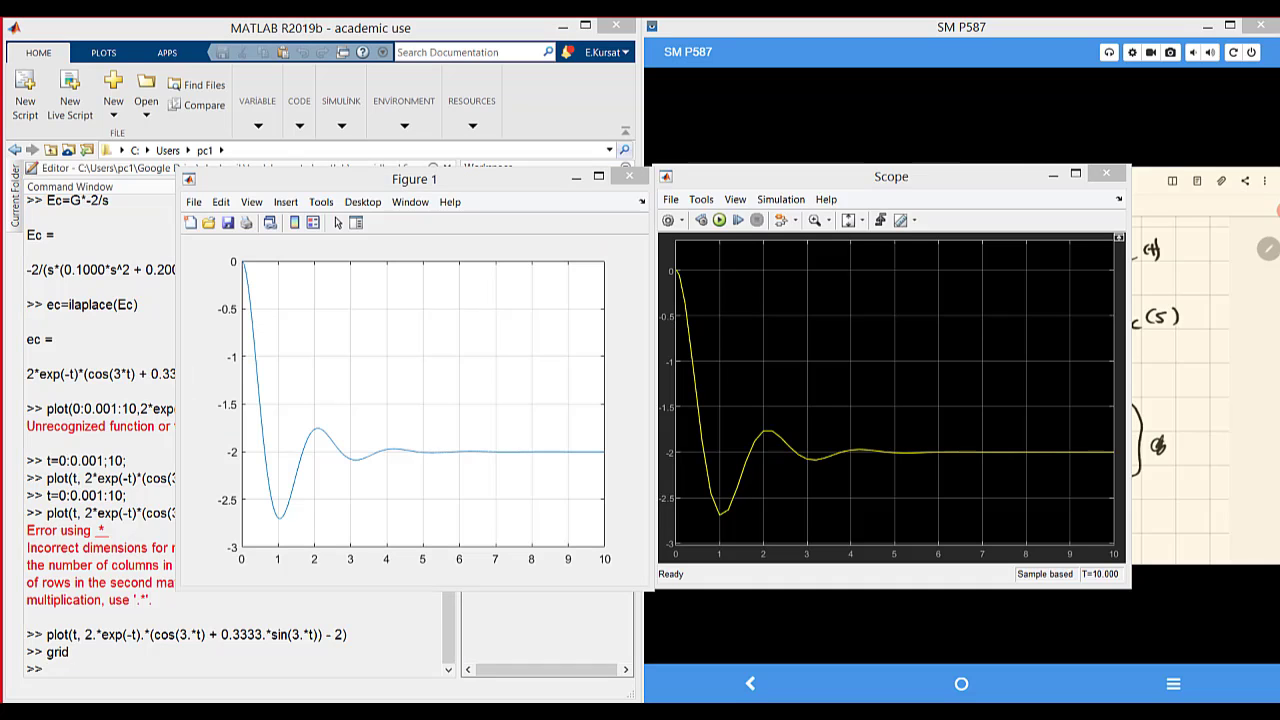
# Step: Fine-tune the figure window's position and height so its plot lines up with the Scope
pyautogui.click(697, 210)
pyautogui.moveTo(523, 188); pyautogui.dragTo(520, 184)
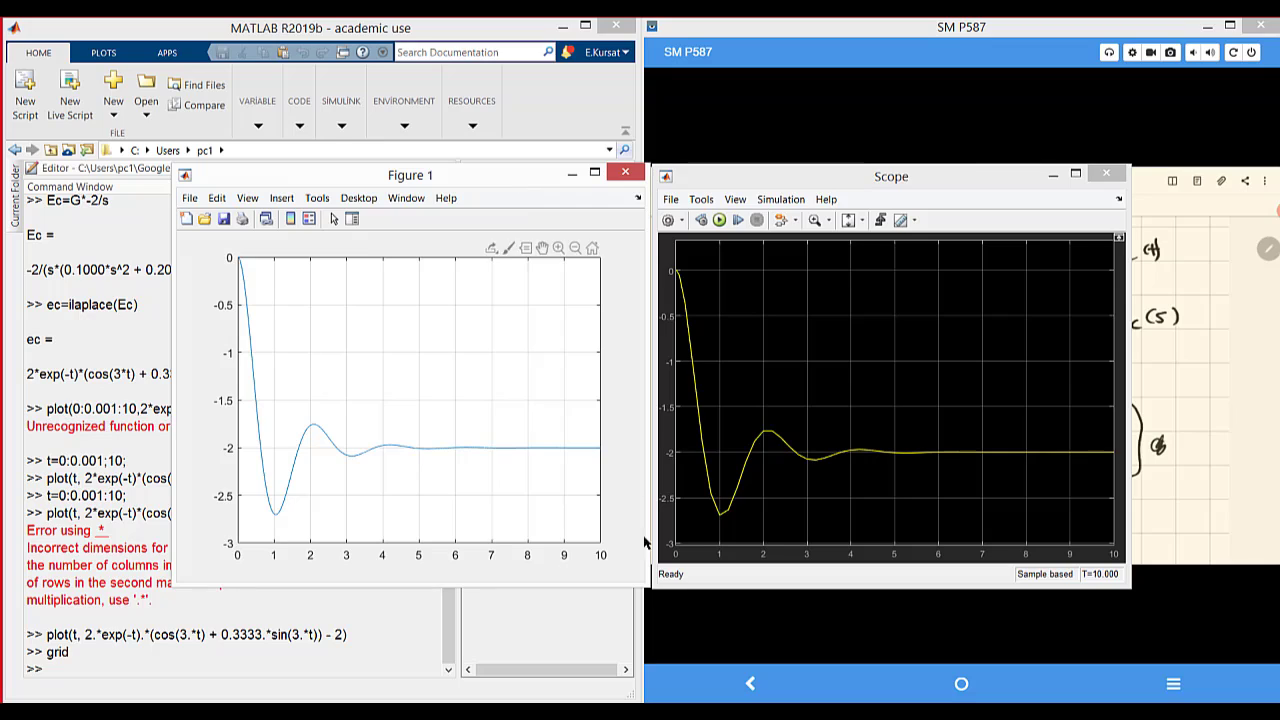
pyautogui.moveTo(630, 588); pyautogui.dragTo(630, 590)
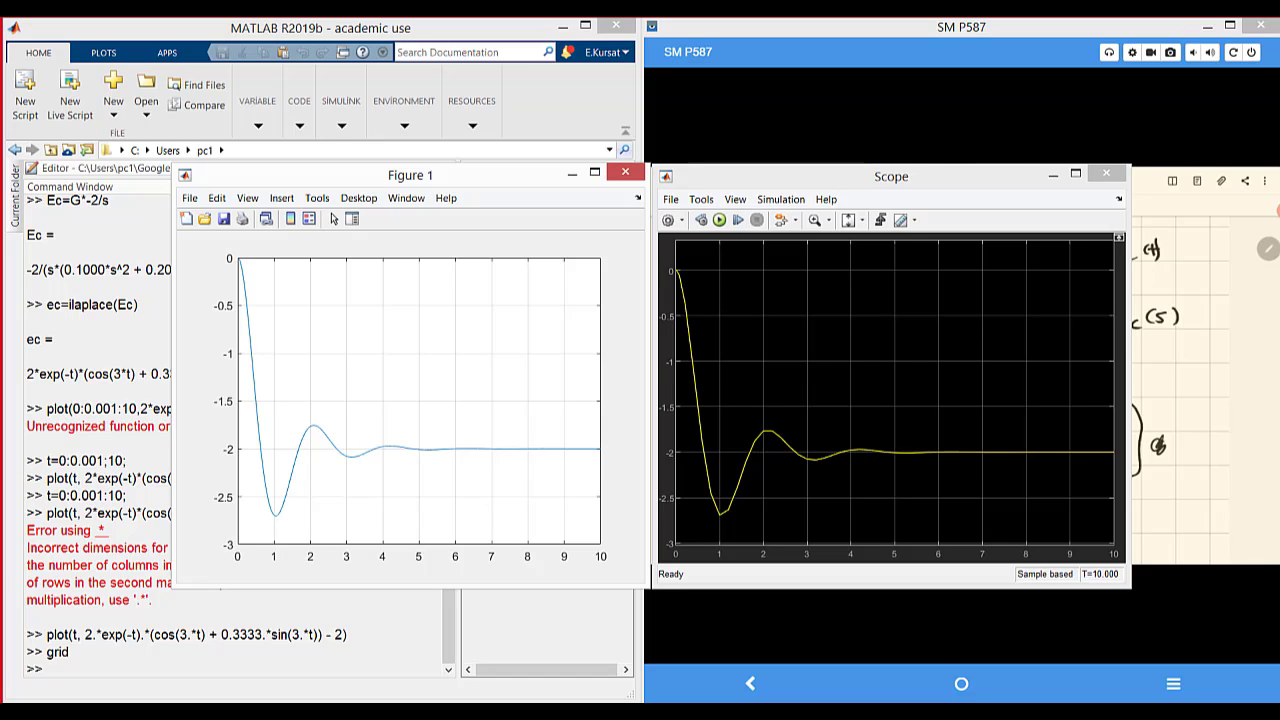
# Step: Switch to the Simulink model and set its variable-step solver to ode23tb (stiff/TR-BDF2) in the Model Settings
pyautogui.hotkey('alt', 'Tab')
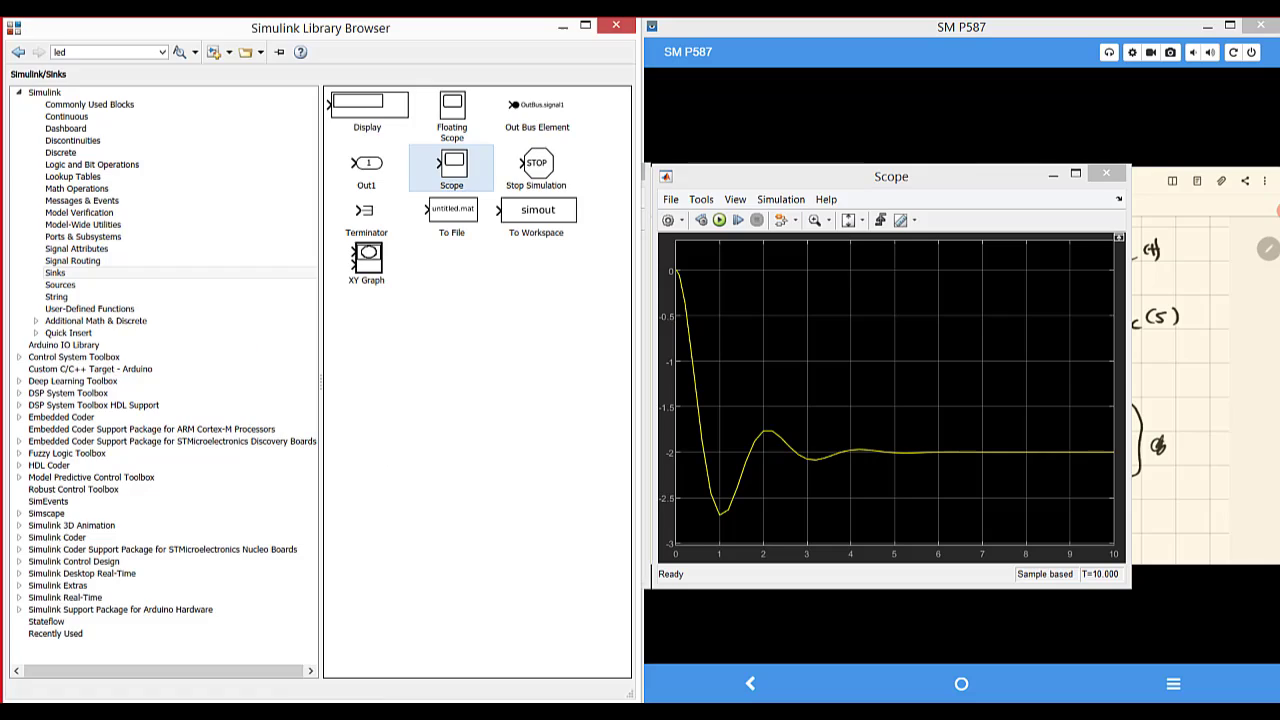
pyautogui.hotkey('alt', 'Tab')
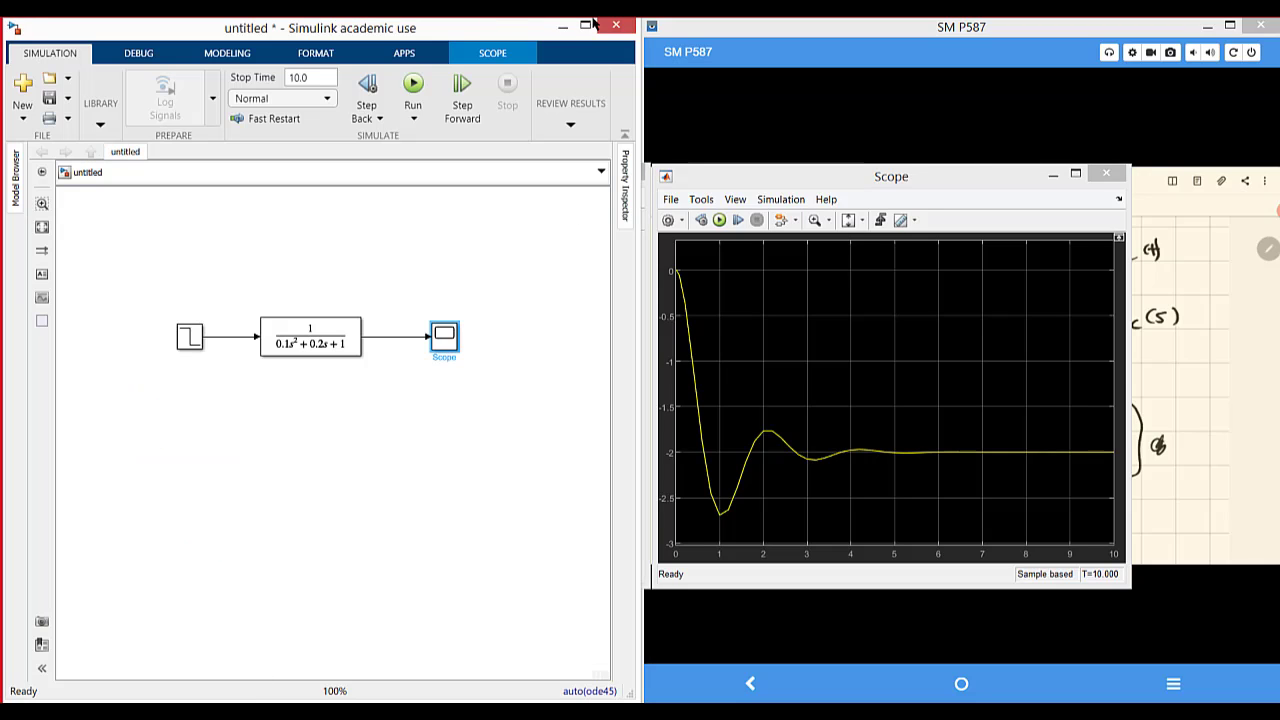
pyautogui.click(587, 28)
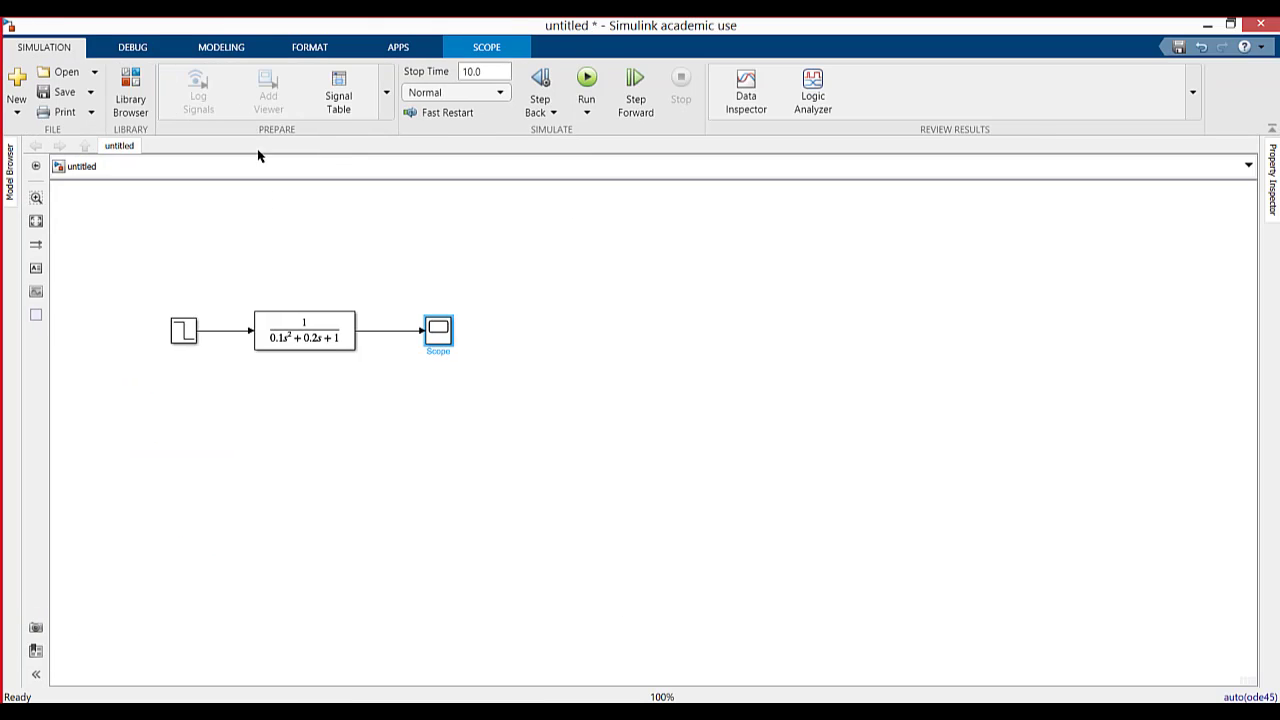
pyautogui.click(223, 48)
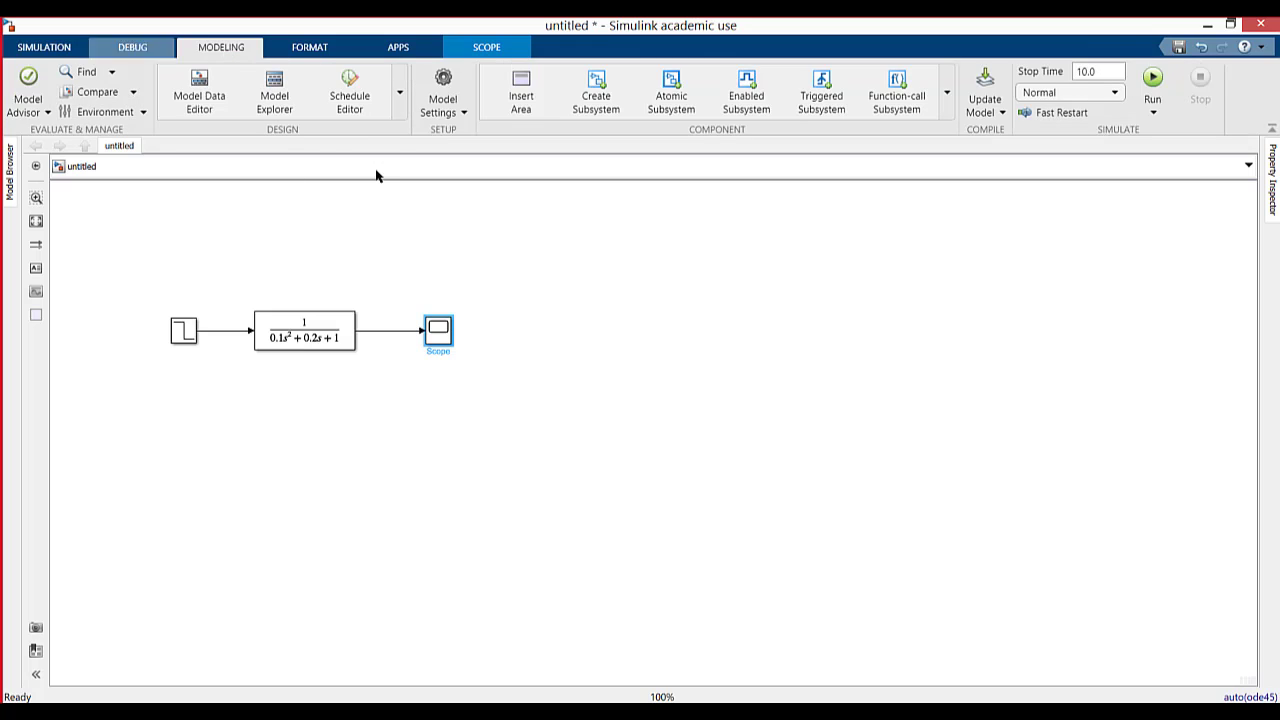
pyautogui.click(447, 112)
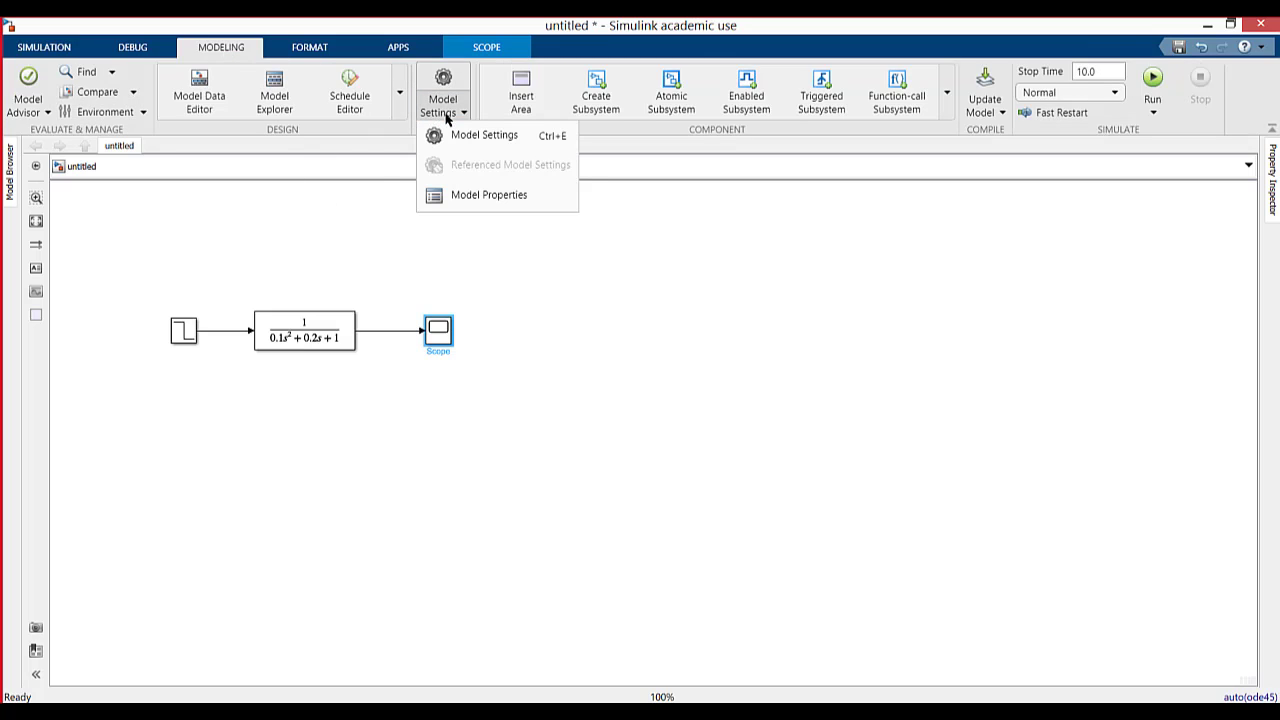
pyautogui.click(474, 134)
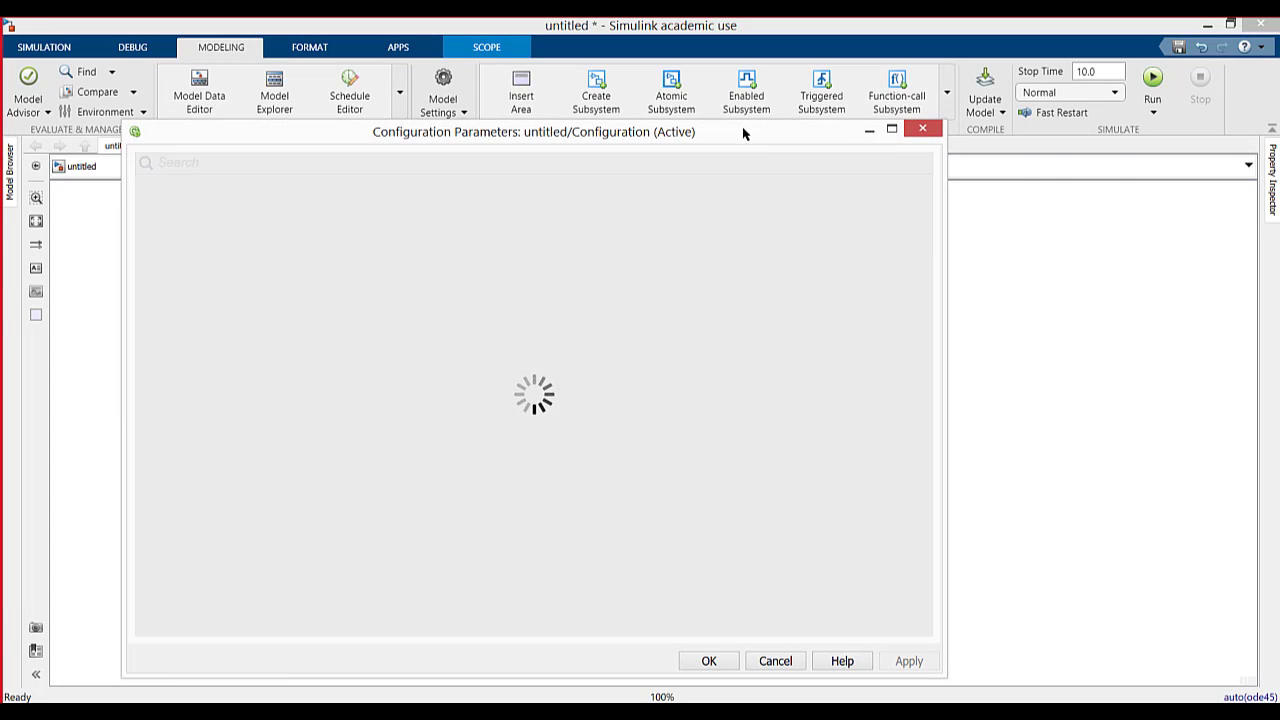
pyautogui.moveTo(743, 133); pyautogui.dragTo(916, 145)
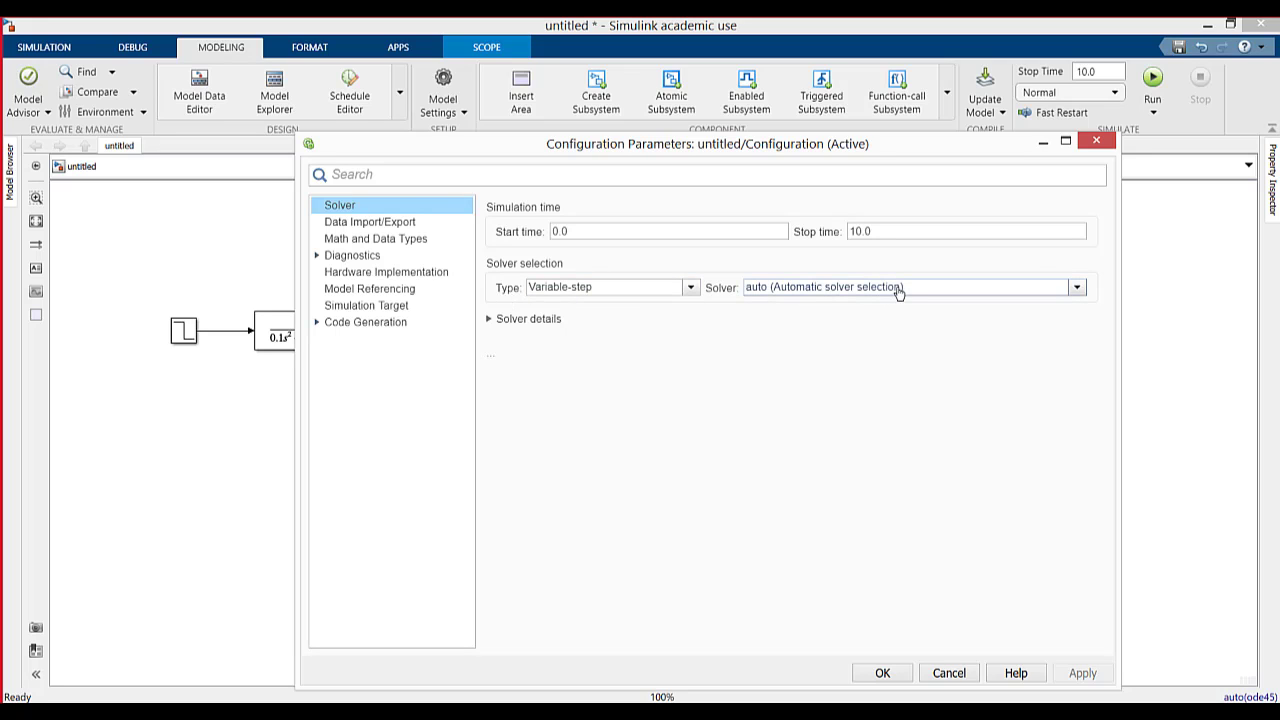
pyautogui.click(1022, 290)
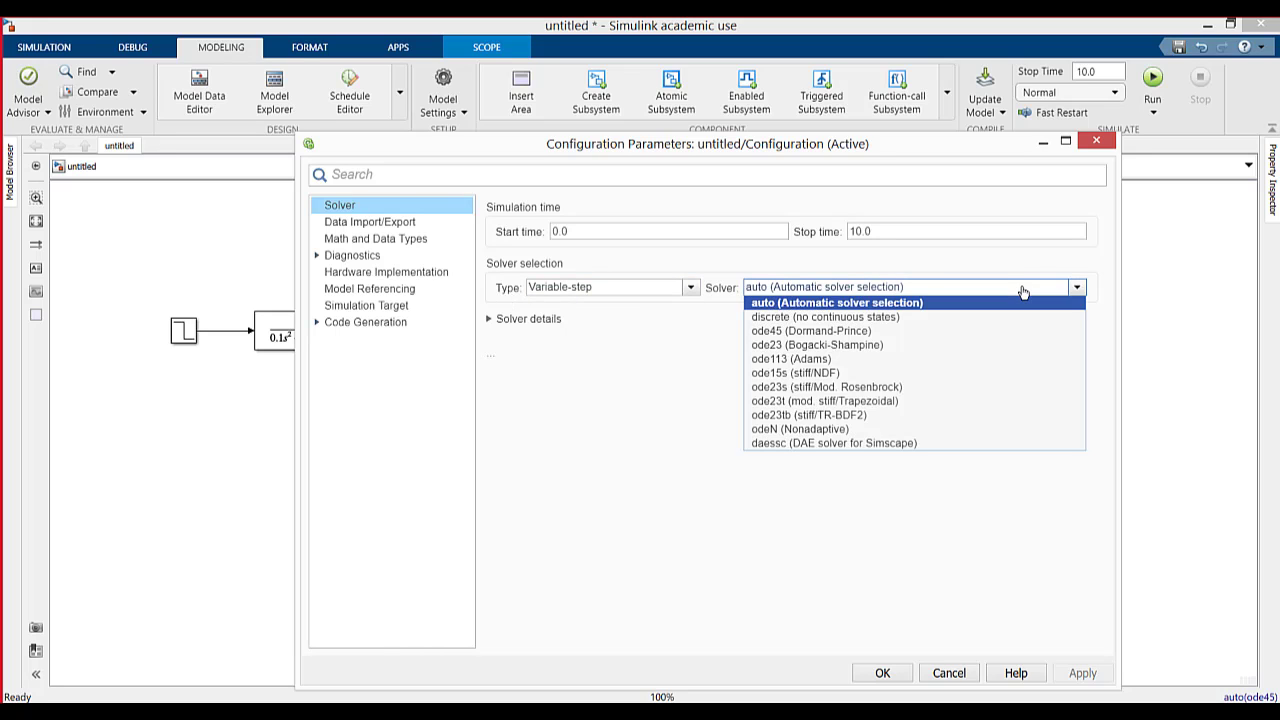
pyautogui.click(801, 416)
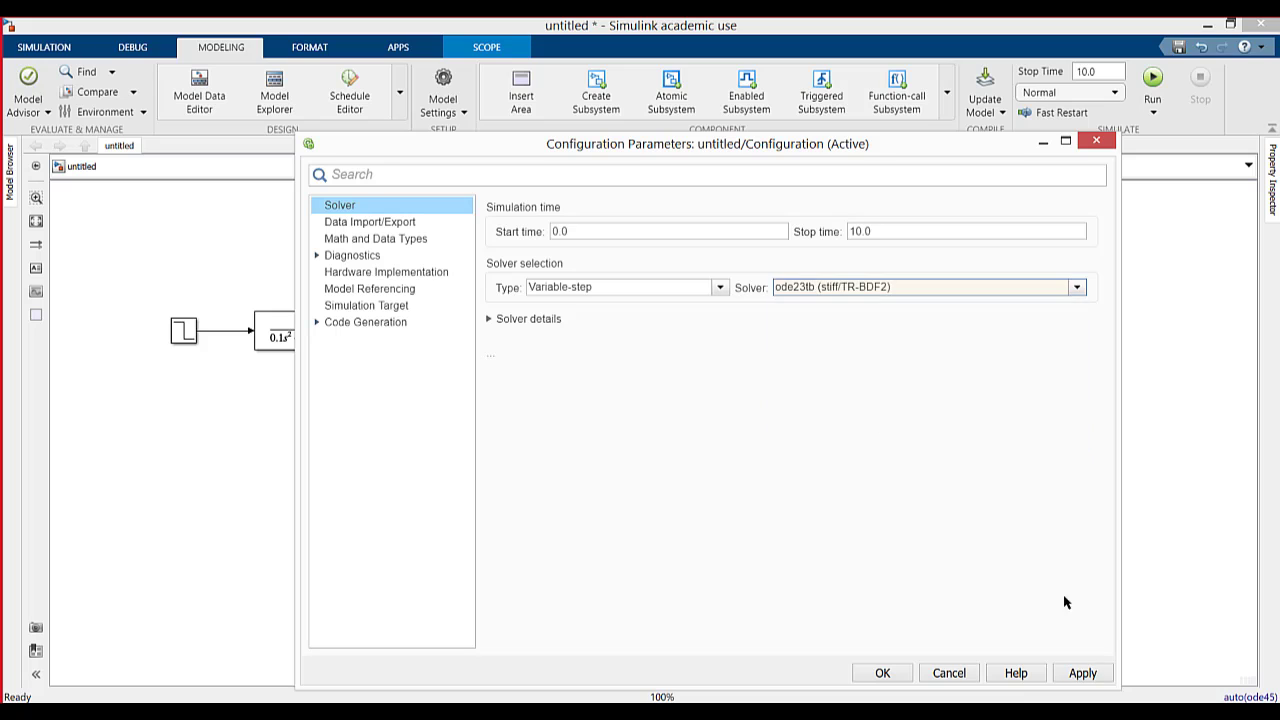
pyautogui.click(1078, 675)
pyautogui.click(884, 674)
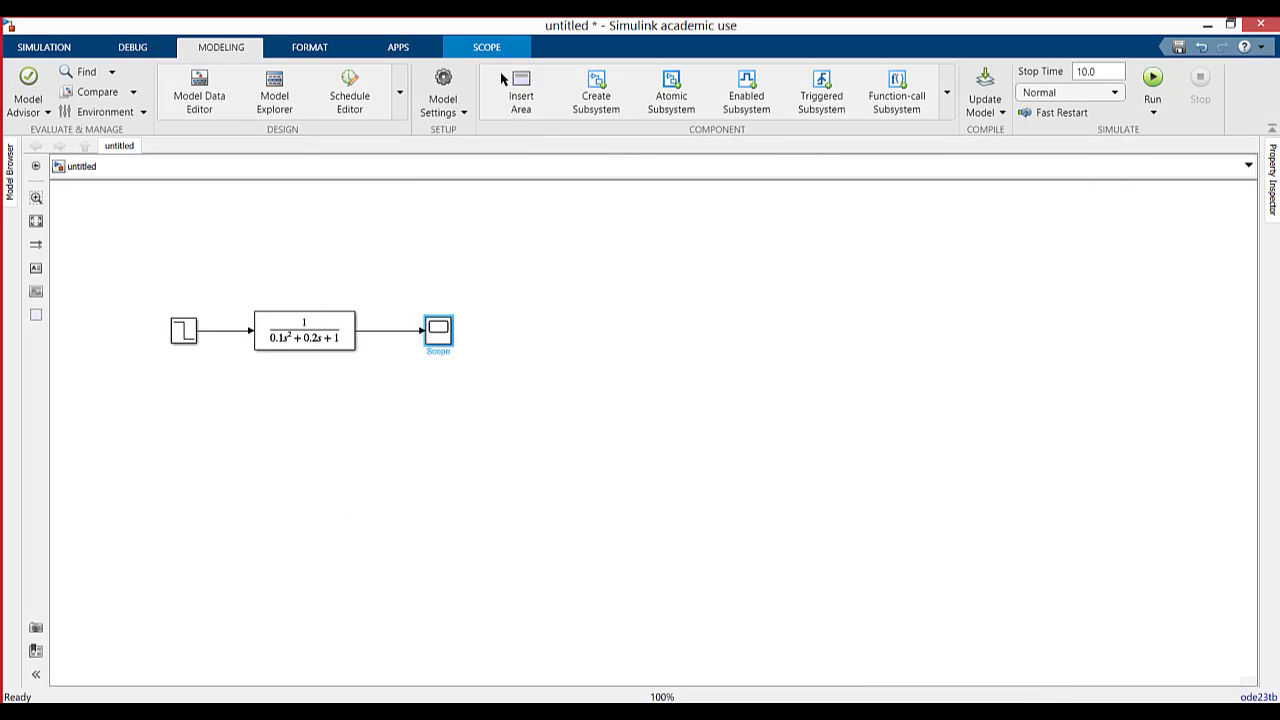
# Step: Rerun the simulation and bring Figure 1 up beside the Scope to compare both curves
pyautogui.click(70, 47)
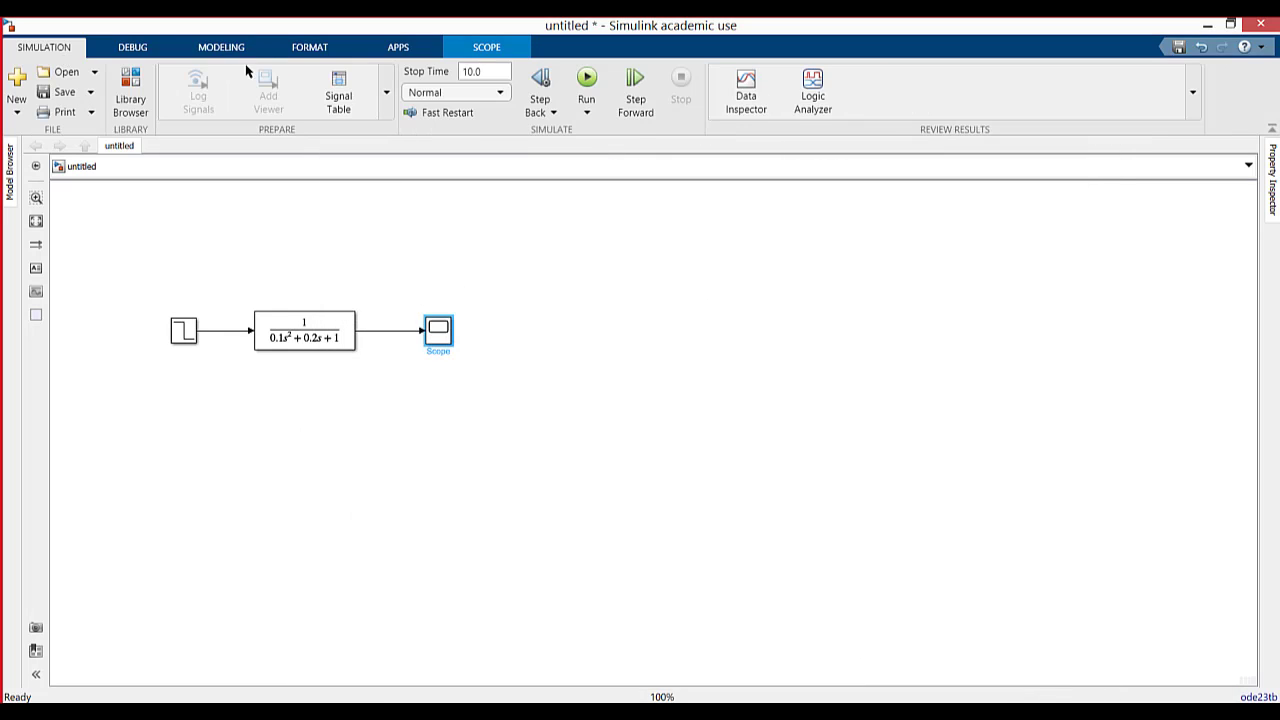
pyautogui.click(584, 82)
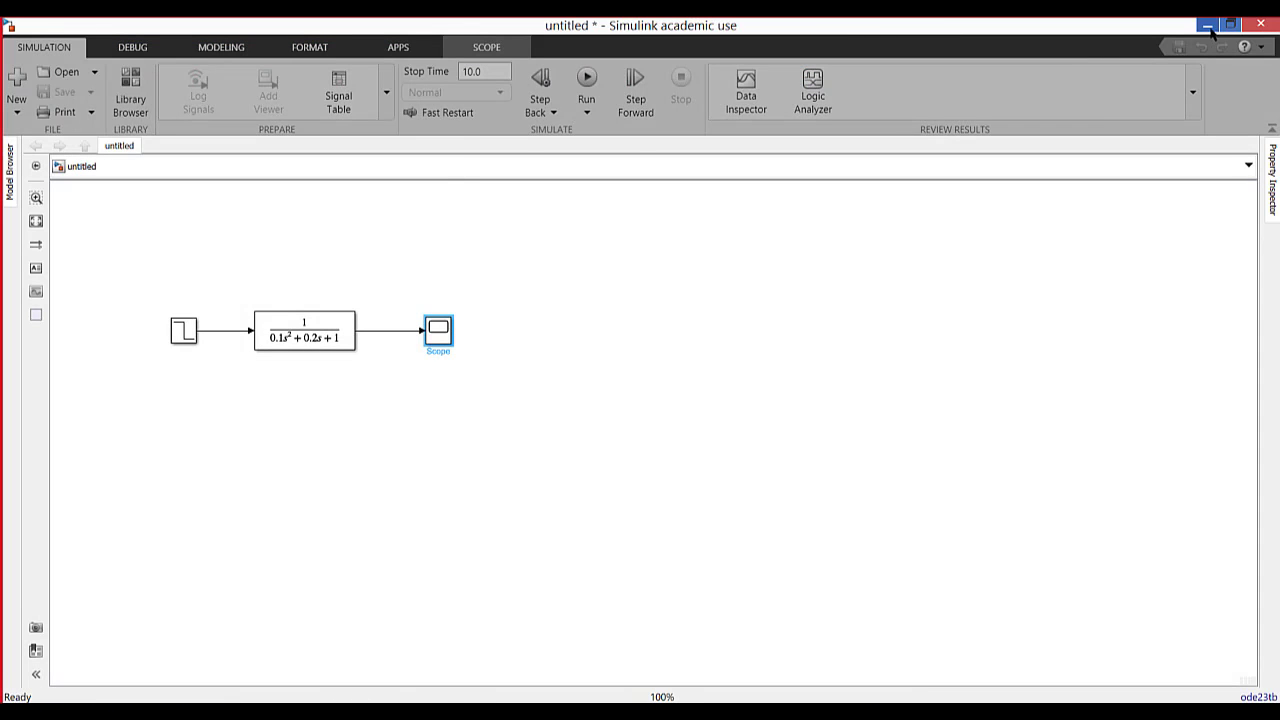
pyautogui.click(1207, 24)
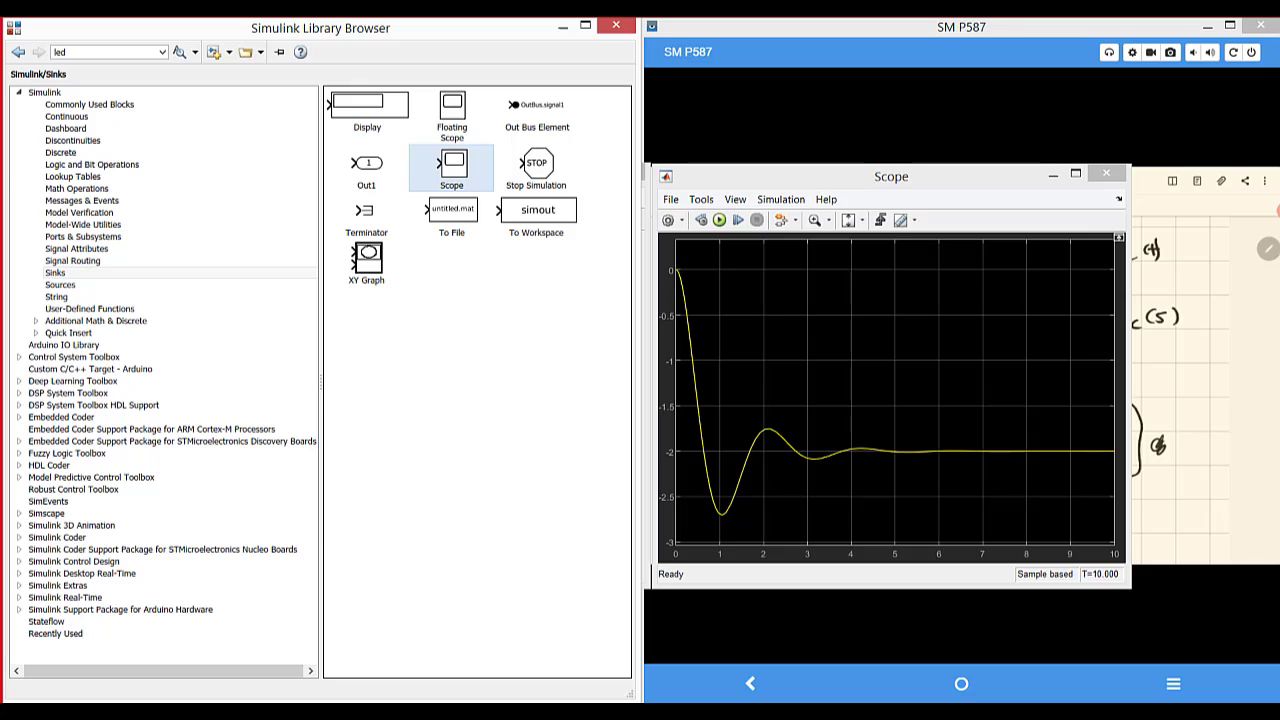
pyautogui.click(462, 711)
pyautogui.click(830, 638)
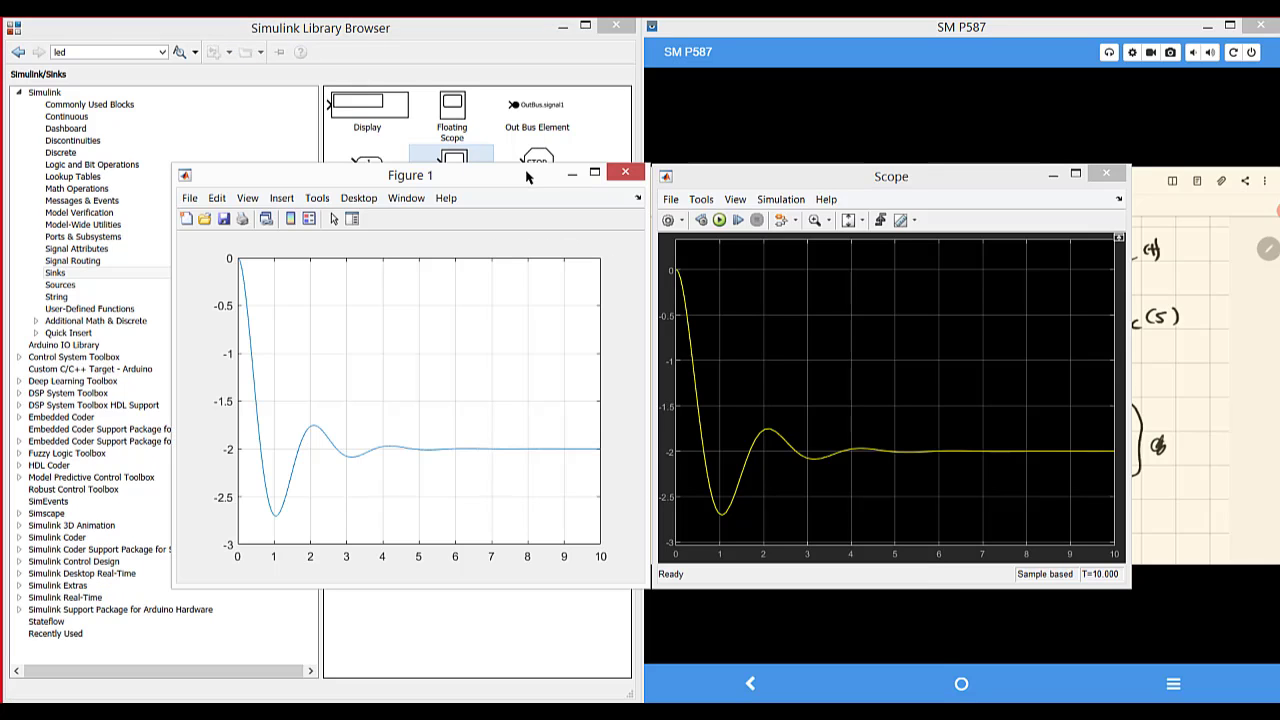
pyautogui.moveTo(516, 180); pyautogui.dragTo(517, 180)
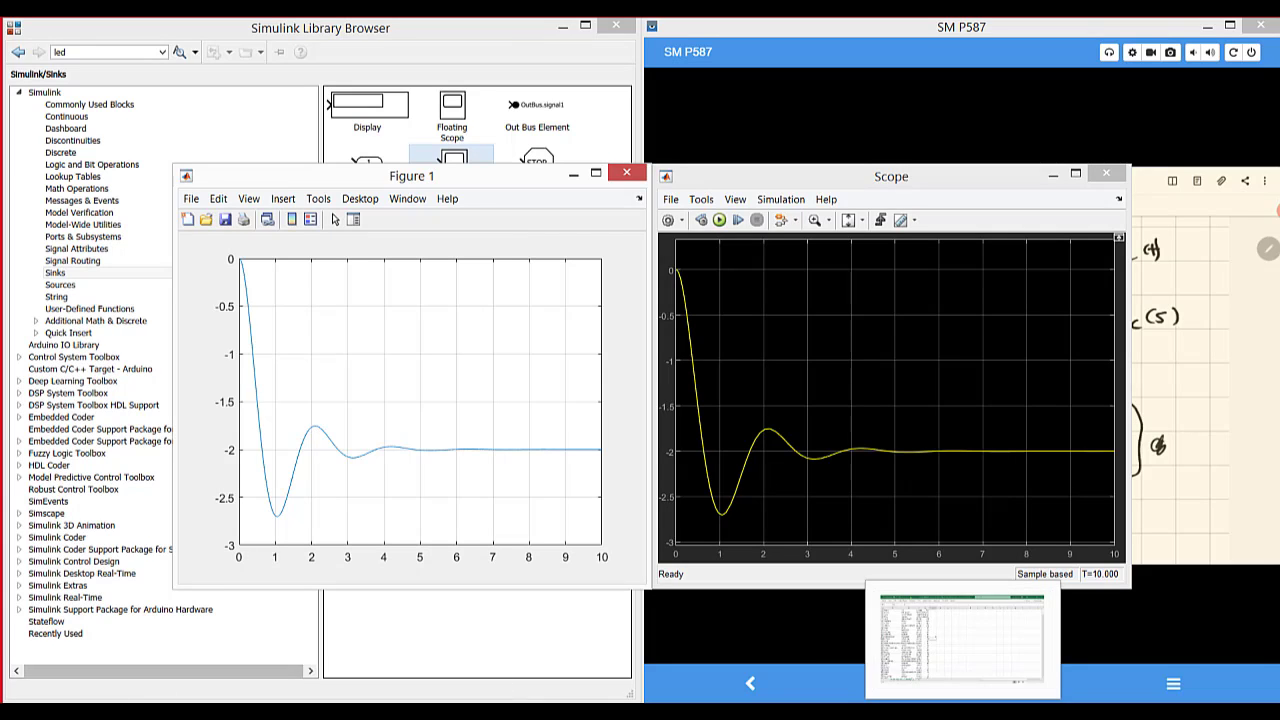
# Step: Return to the model and move the whole Step, Transfer Fcn and Scope chain to the upper middle of the canvas
pyautogui.click(468, 712)
pyautogui.click(287, 638)
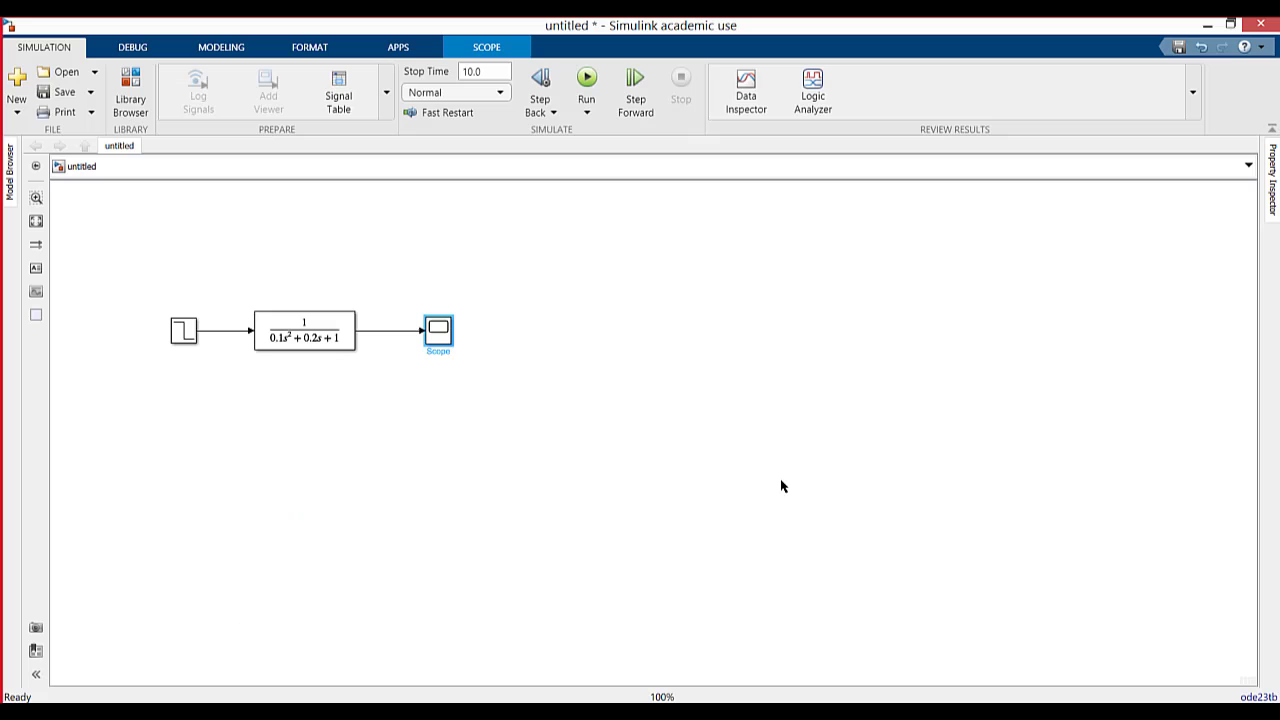
pyautogui.moveTo(502, 274); pyautogui.dragTo(157, 396)
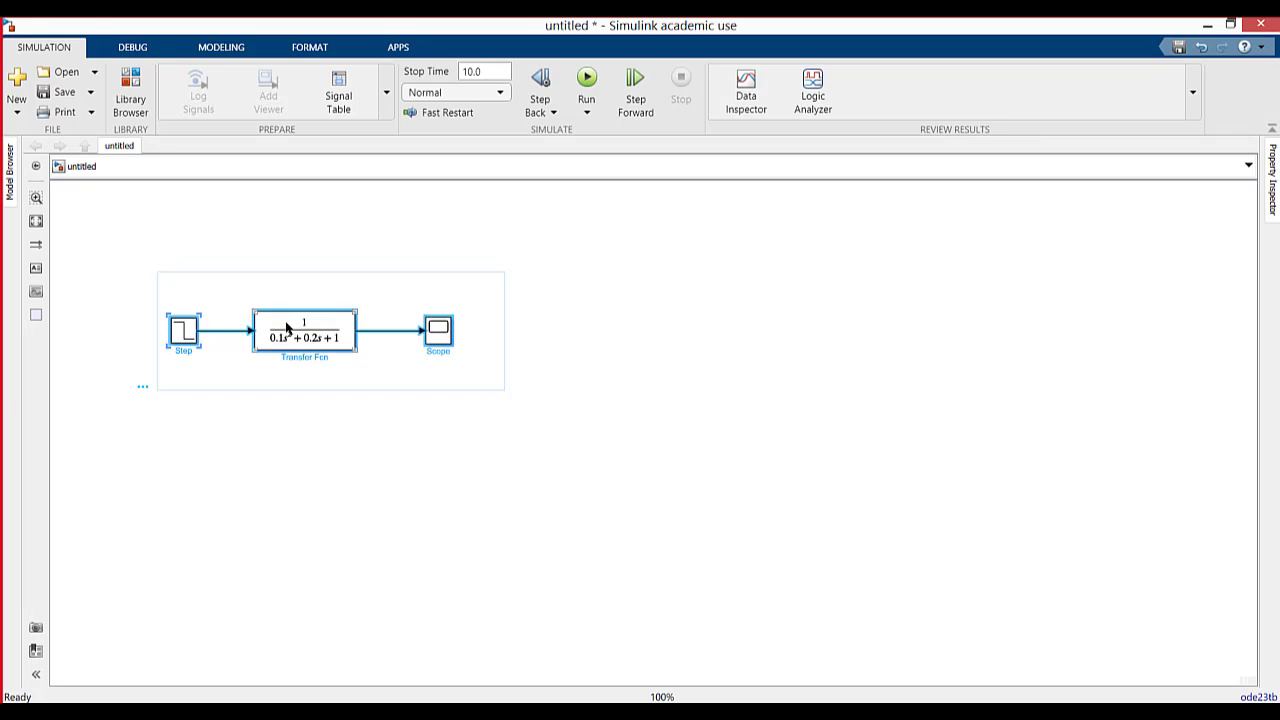
pyautogui.moveTo(285, 332); pyautogui.dragTo(547, 287)
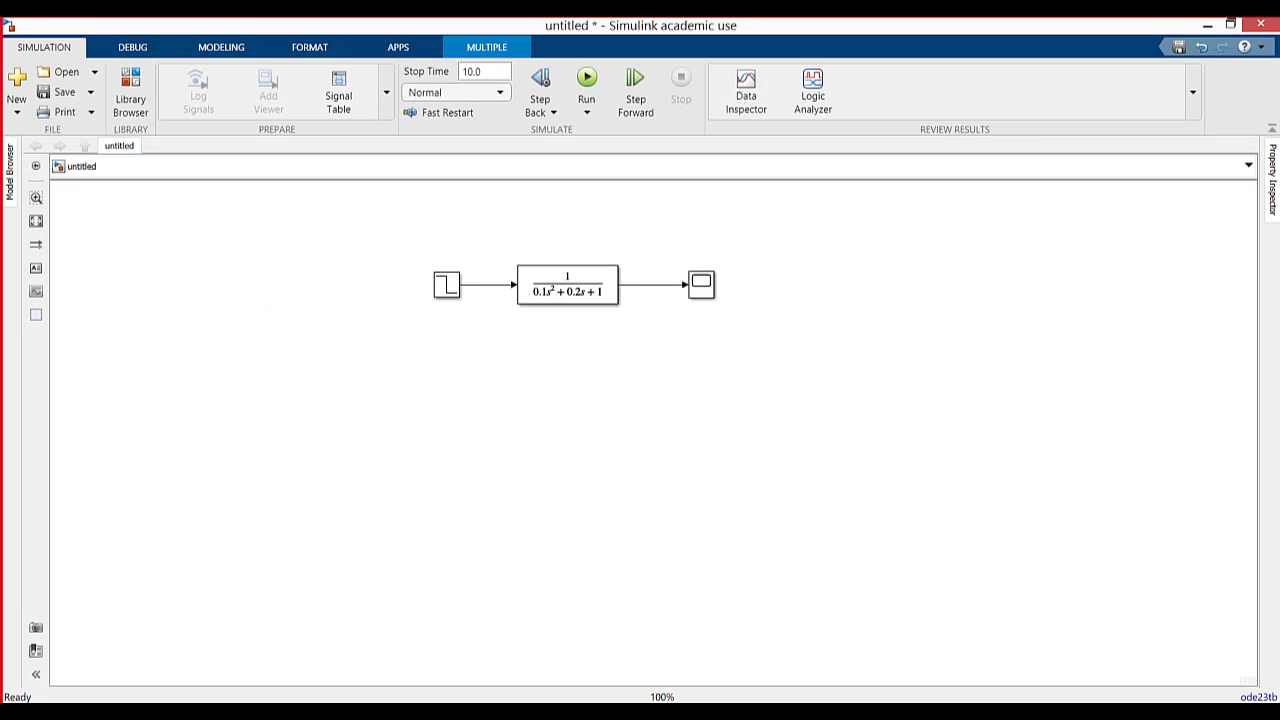
# Step: Bring up the Simulink Library Browser and show the Simscape Foundation Library's Electrical Elements blocks
pyautogui.moveTo(394, 686)
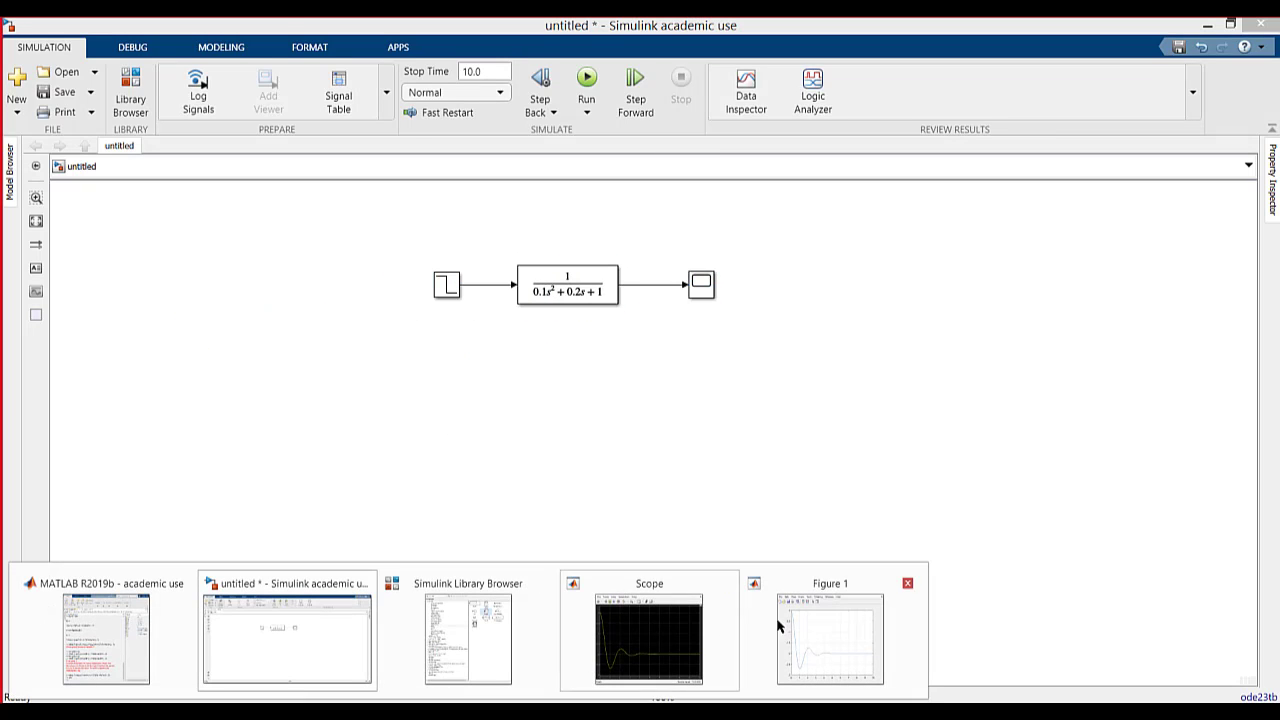
pyautogui.moveTo(908, 590)
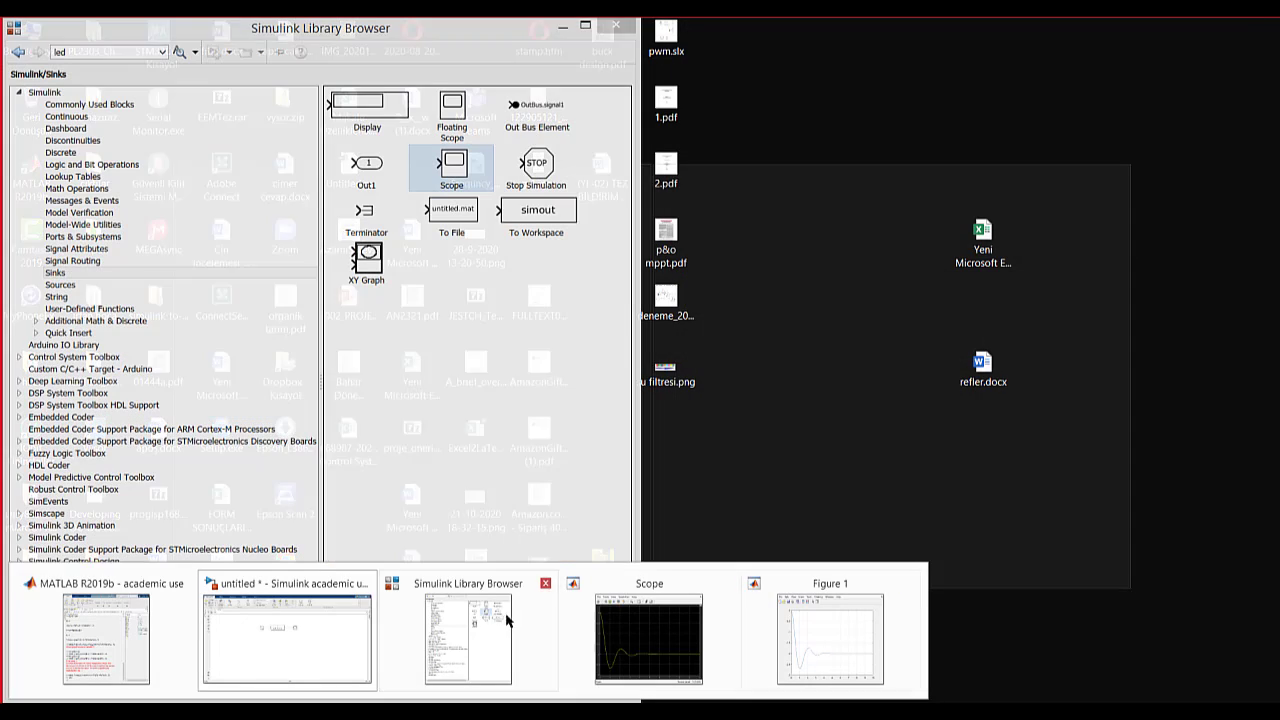
pyautogui.click(466, 633)
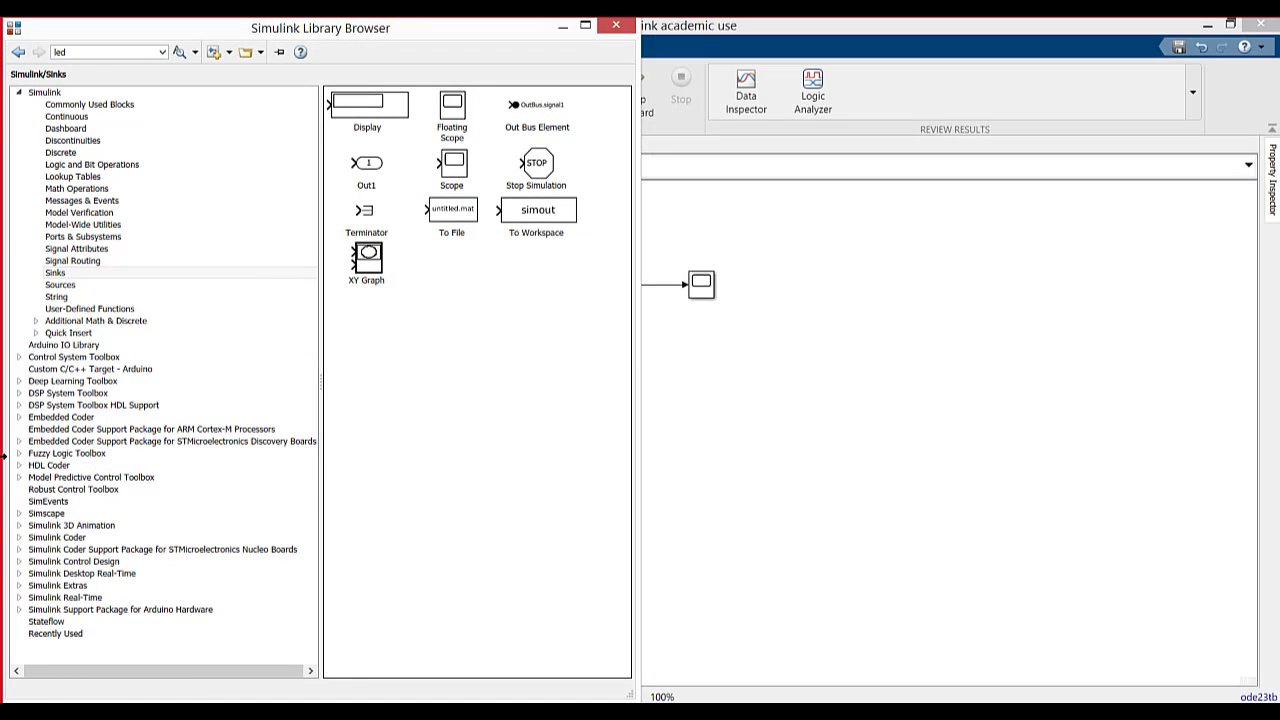
pyautogui.click(18, 514)
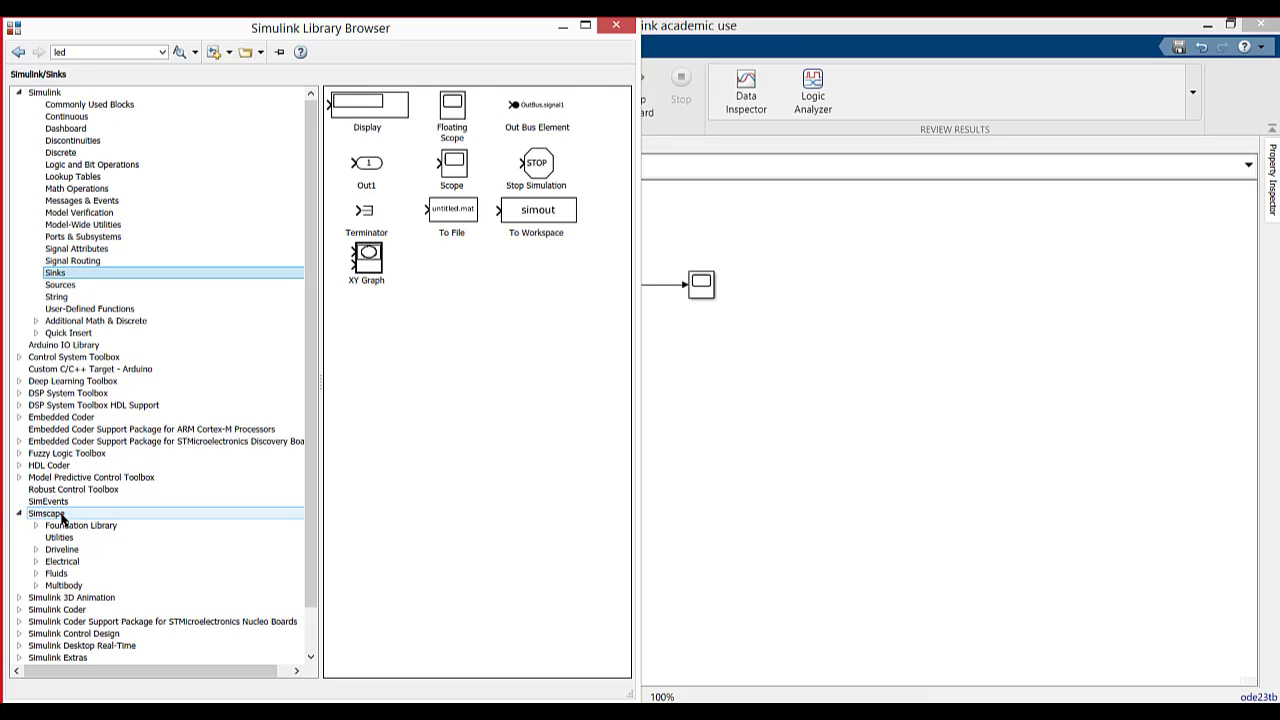
pyautogui.click(50, 515)
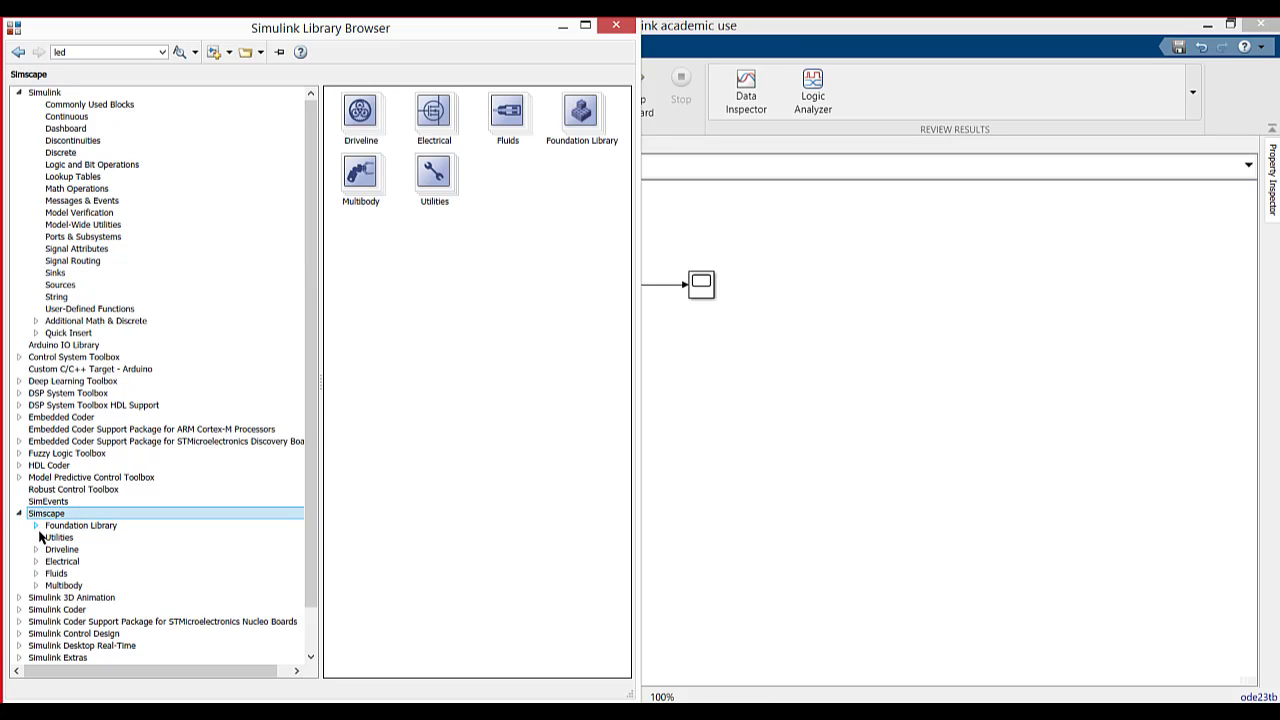
pyautogui.click(36, 561)
pyautogui.moveTo(314, 354); pyautogui.dragTo(313, 457)
pyautogui.scroll(-4, 312, 457)
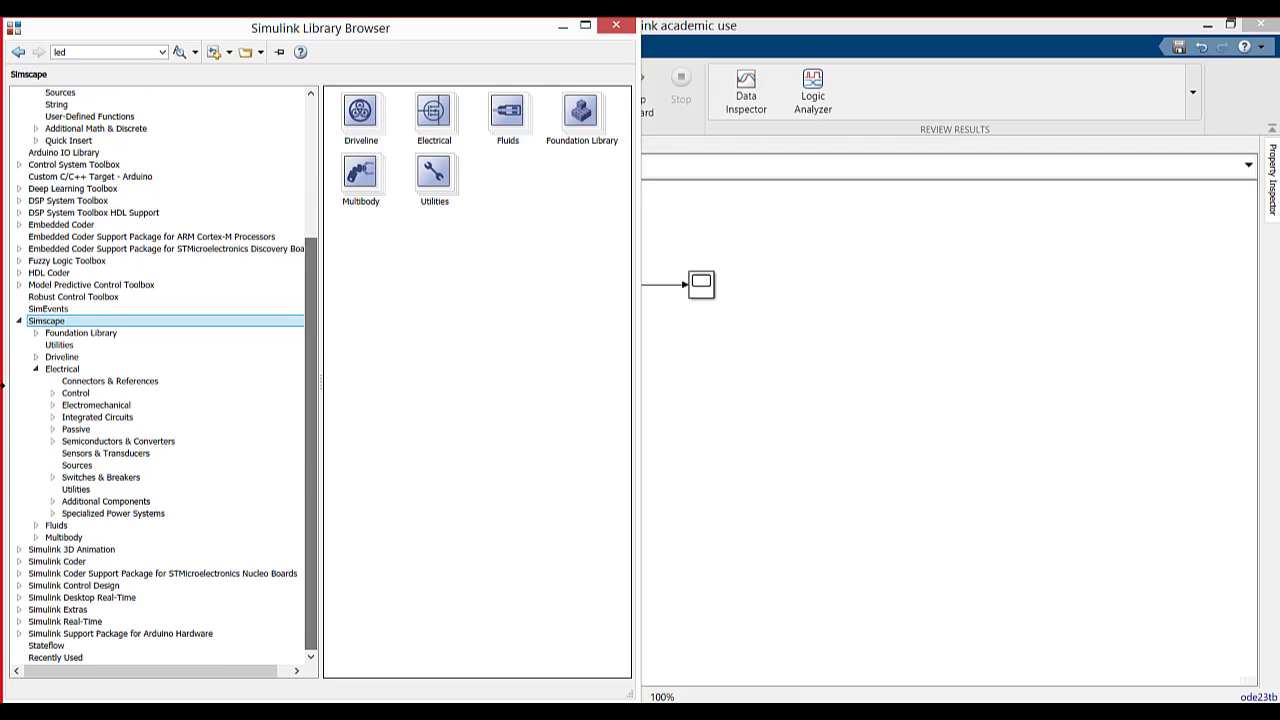
pyautogui.click(37, 334)
pyautogui.click(80, 345)
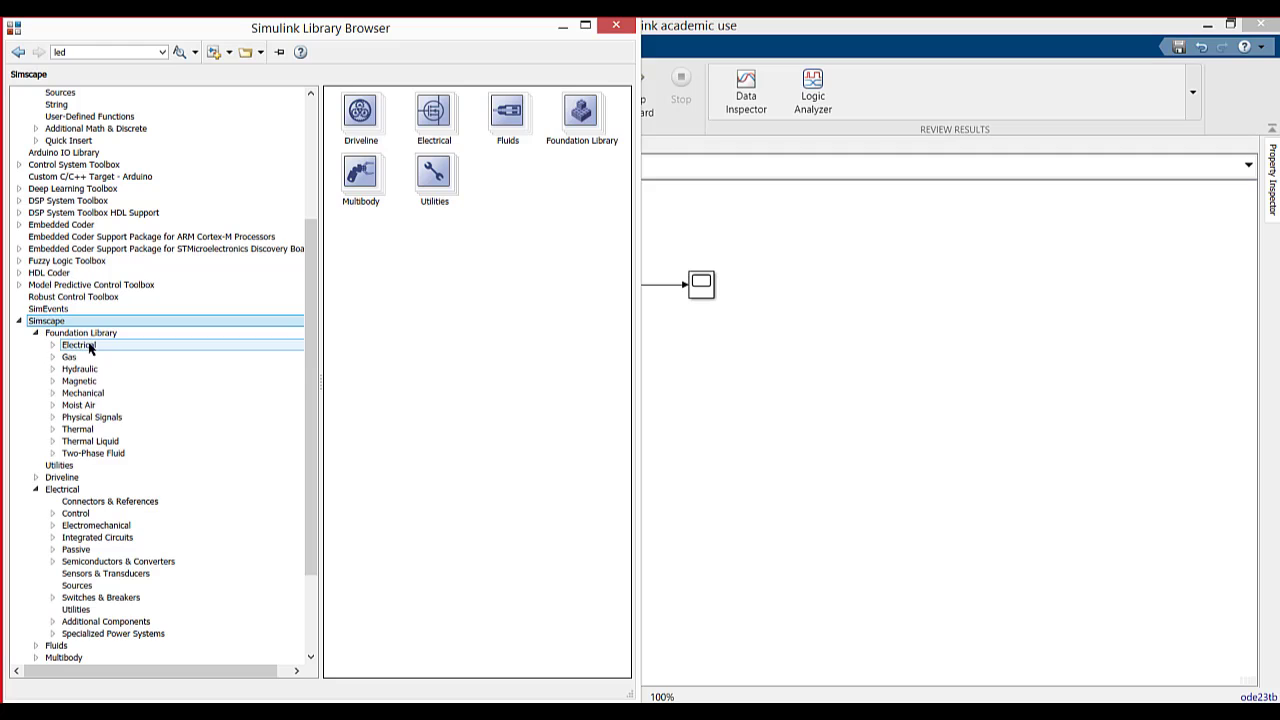
pyautogui.click(53, 345)
pyautogui.click(97, 357)
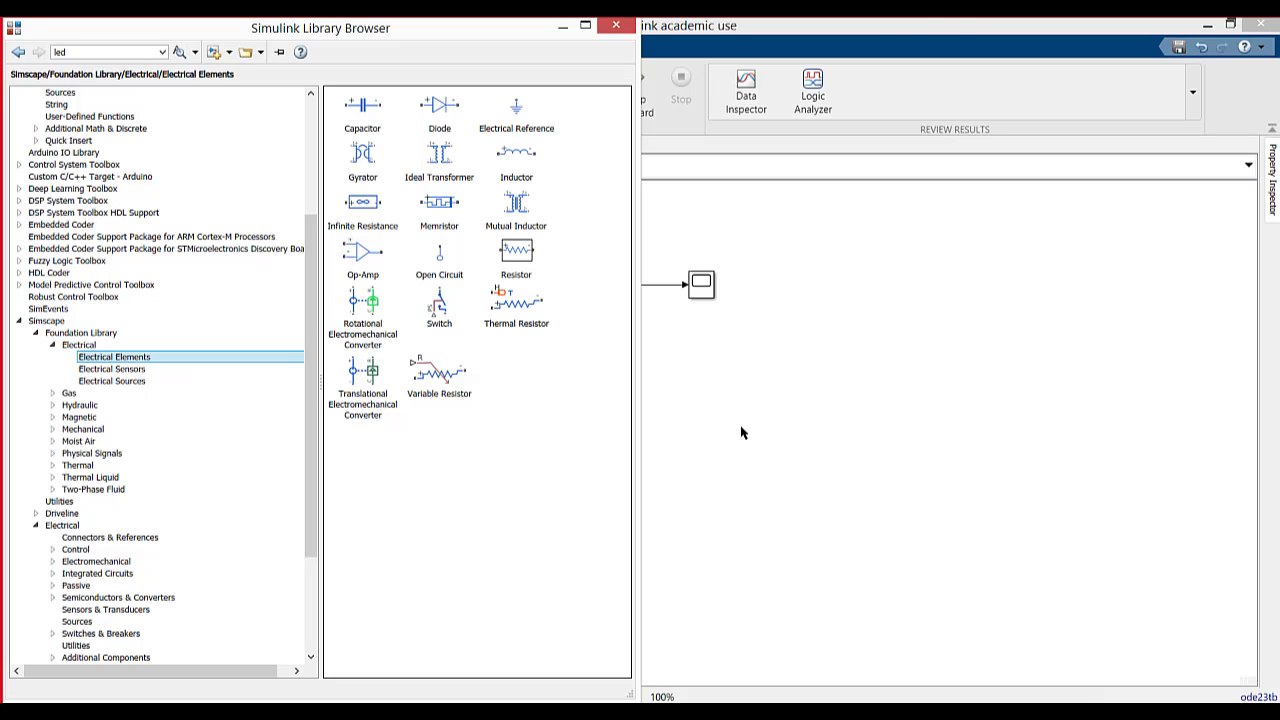
# Step: Dock the model window beside the library and add a Resistor, a Capacitor and an Inductor below the transfer function chain
pyautogui.moveTo(898, 35); pyautogui.dragTo(1278, 40)
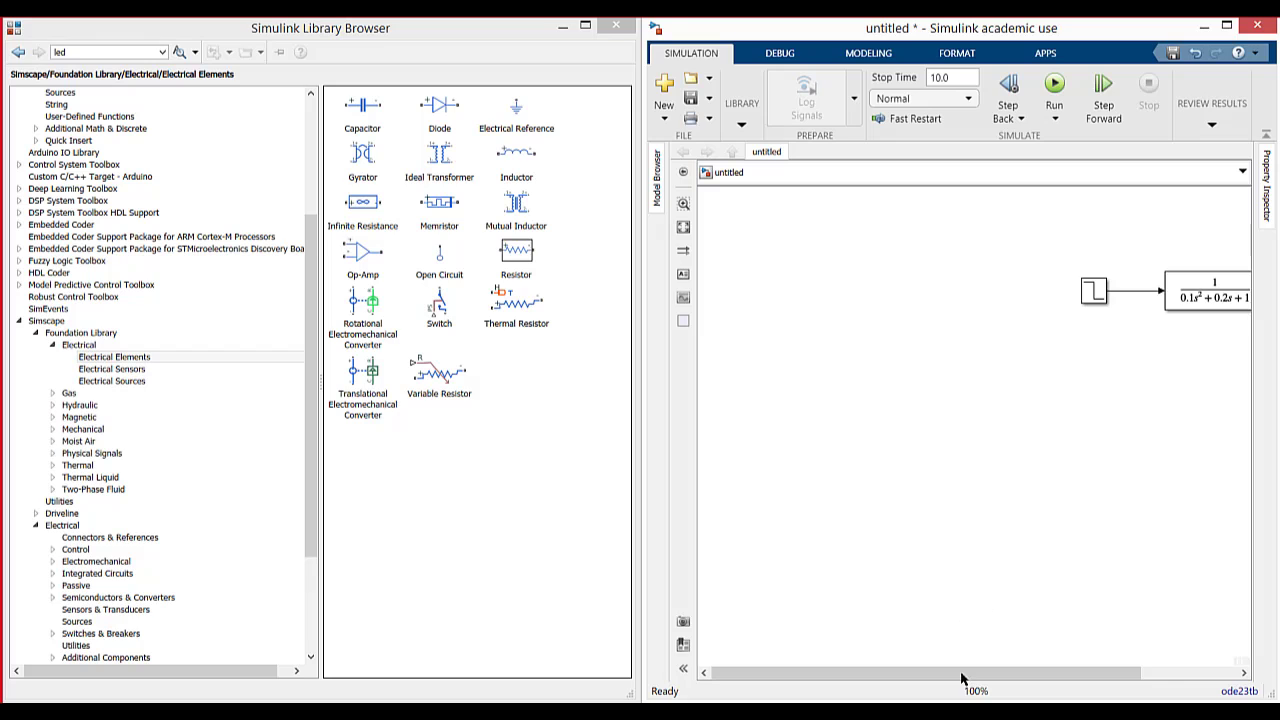
pyautogui.moveTo(1020, 678); pyautogui.dragTo(1080, 678)
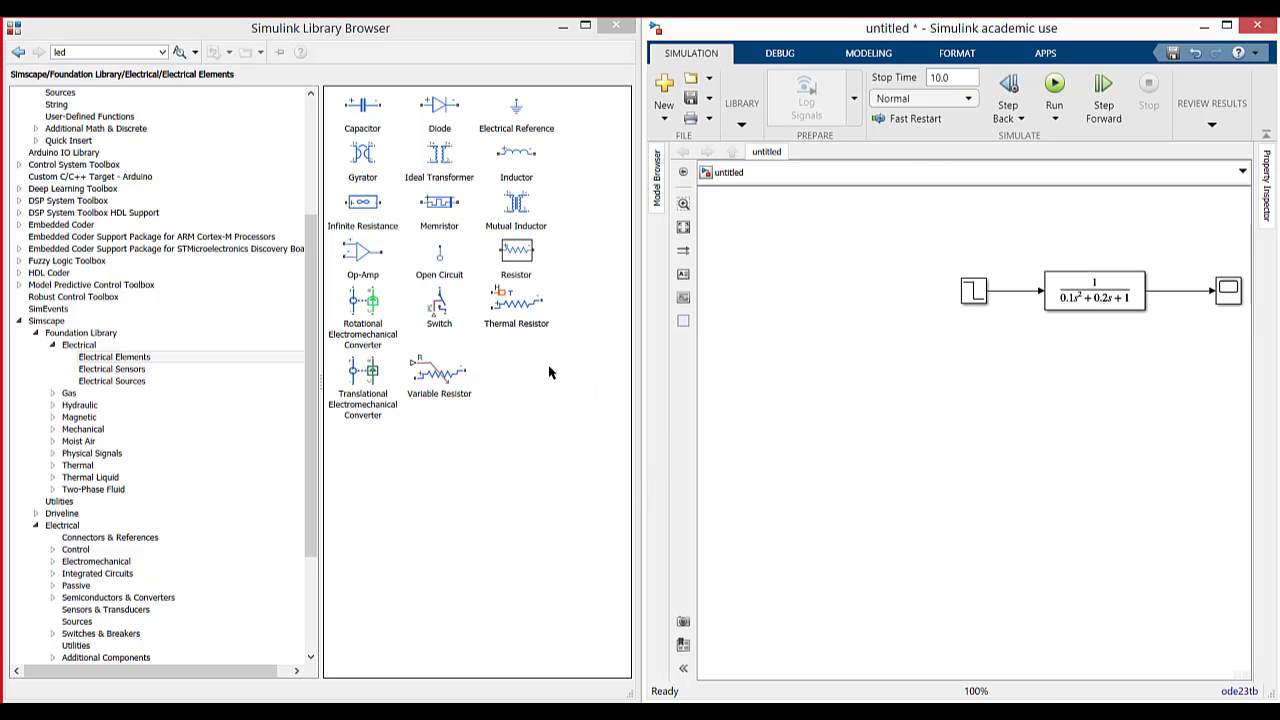
pyautogui.click(520, 265)
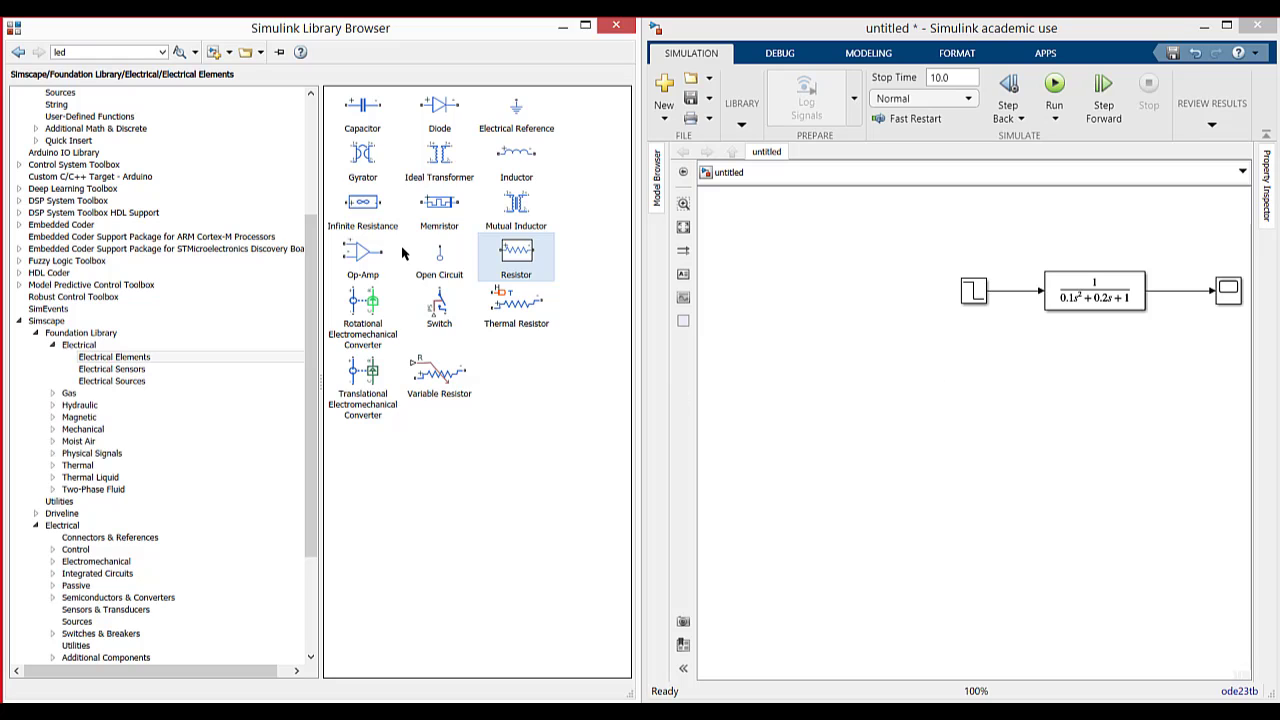
pyautogui.click(912, 411)
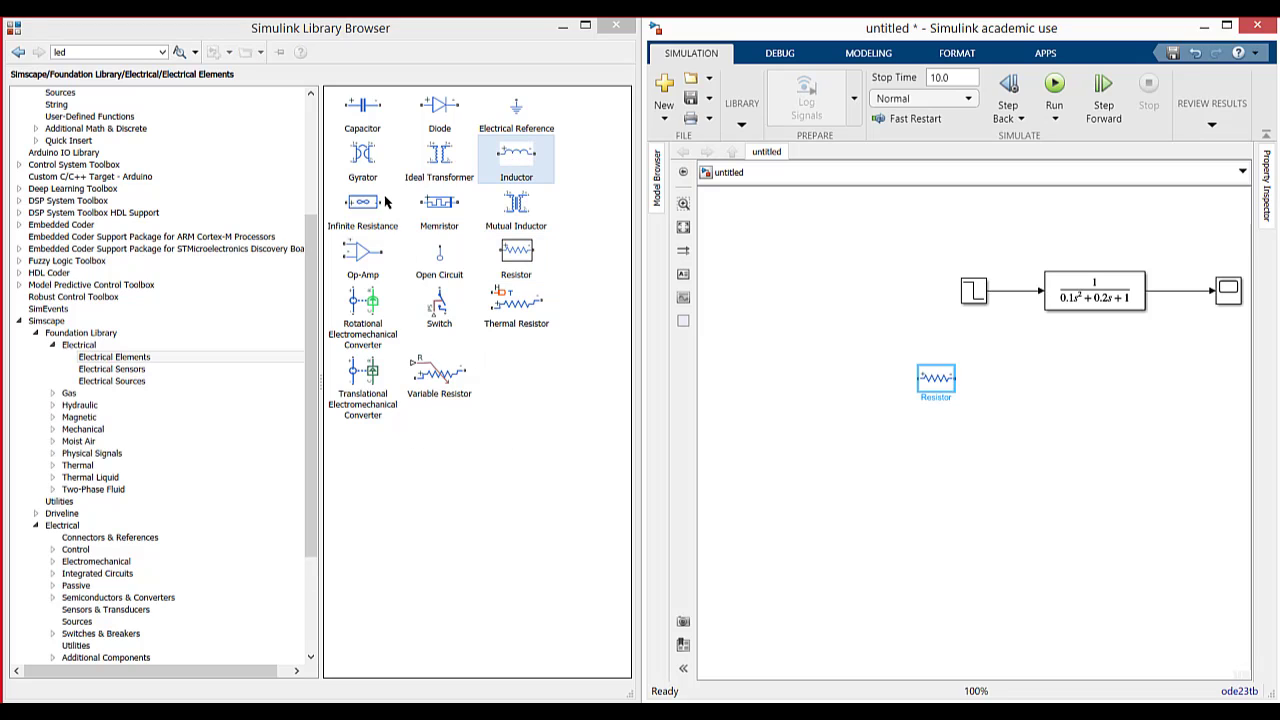
pyautogui.moveTo(365, 110); pyautogui.dragTo(1034, 408)
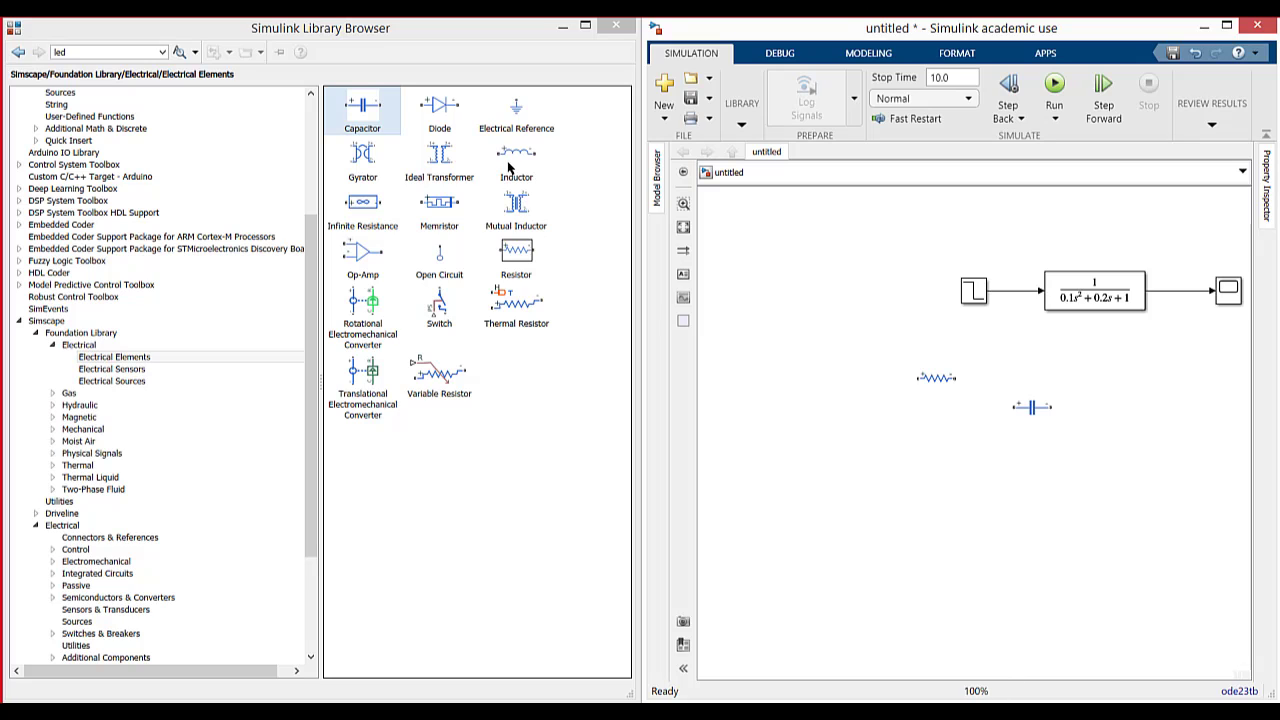
pyautogui.moveTo(513, 160); pyautogui.dragTo(875, 428)
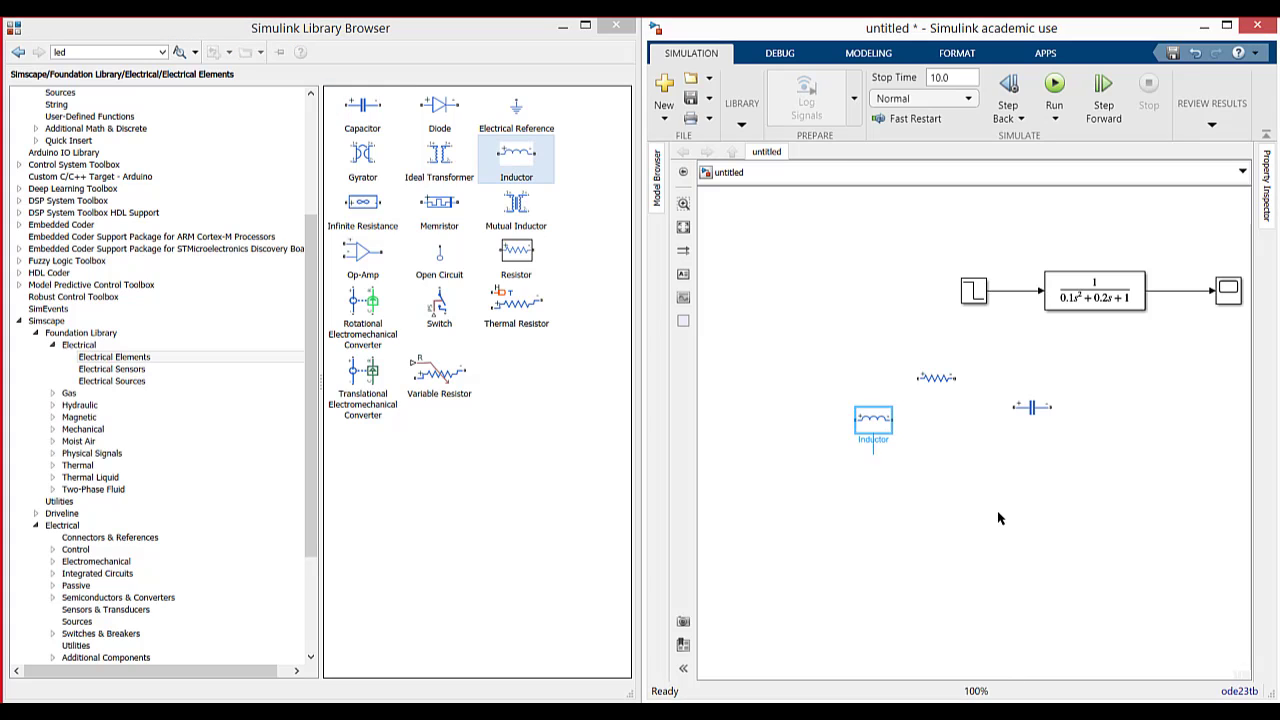
# Step: Add a DC Voltage Source beside the passive components and a Voltage Sensor on the far side of the capacitor
pyautogui.press('Down')
pyautogui.press('Down')
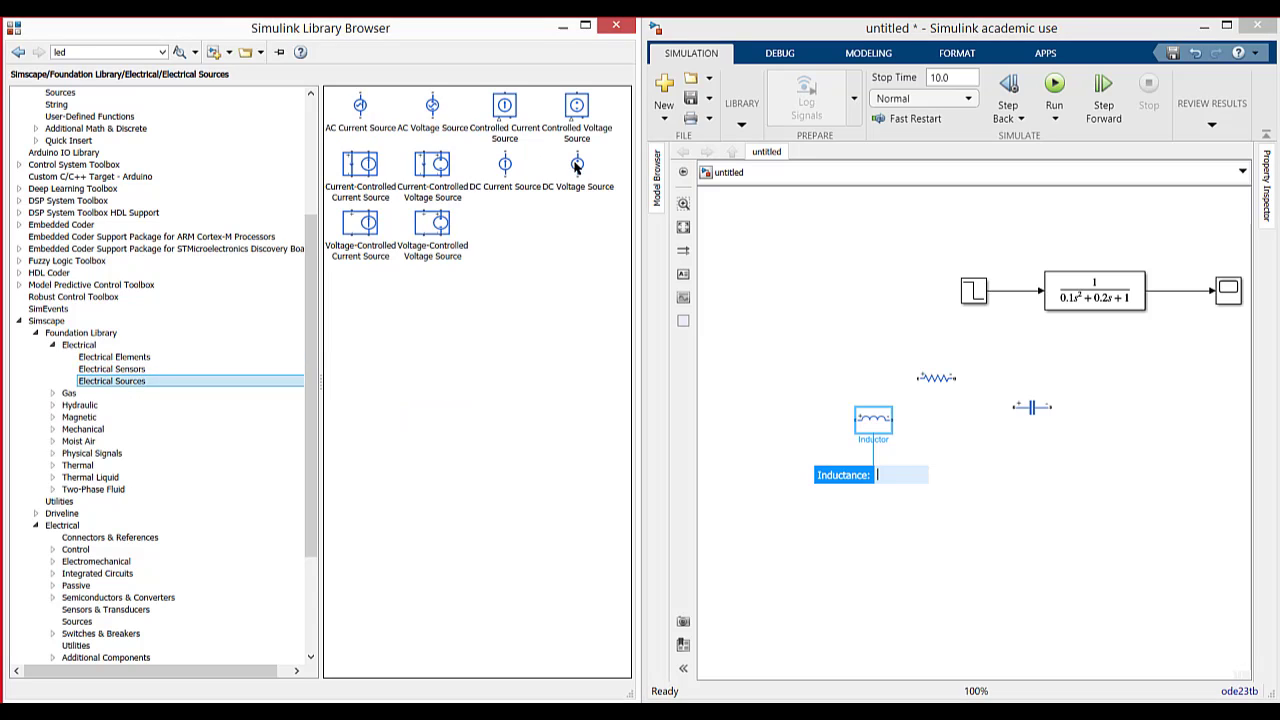
pyautogui.moveTo(577, 165); pyautogui.dragTo(806, 380)
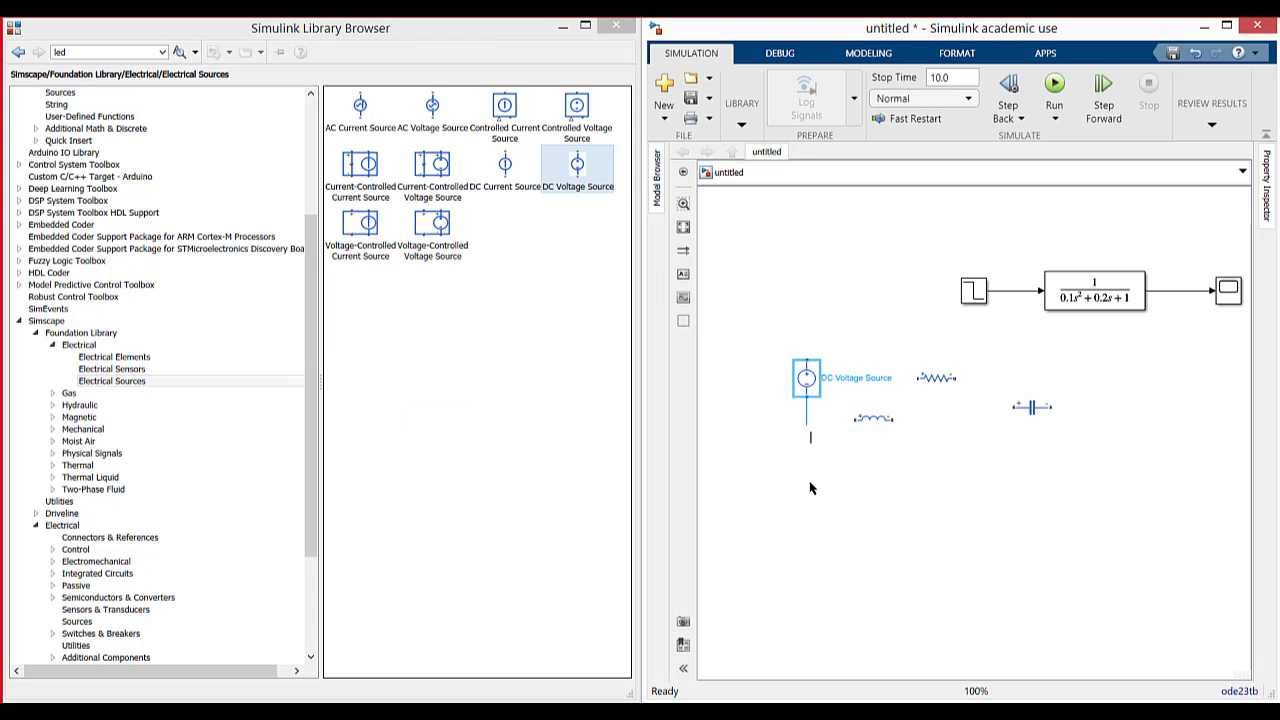
pyautogui.click(956, 488)
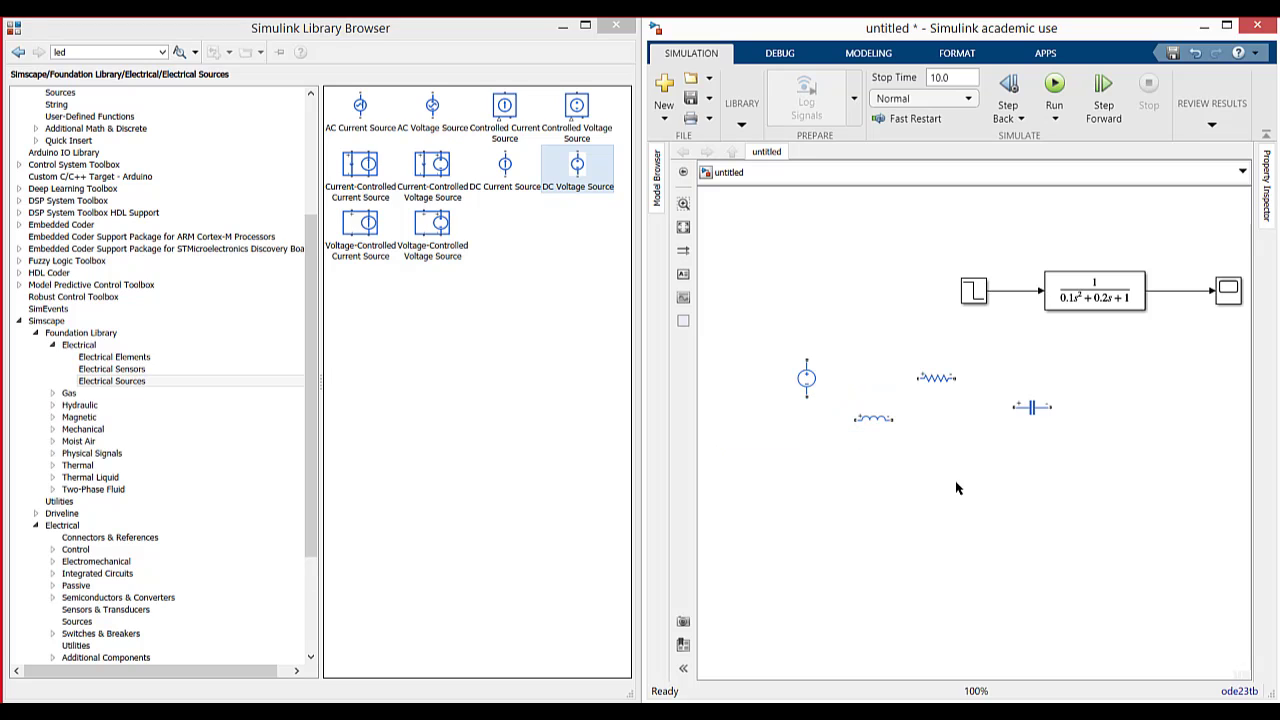
pyautogui.click(112, 369)
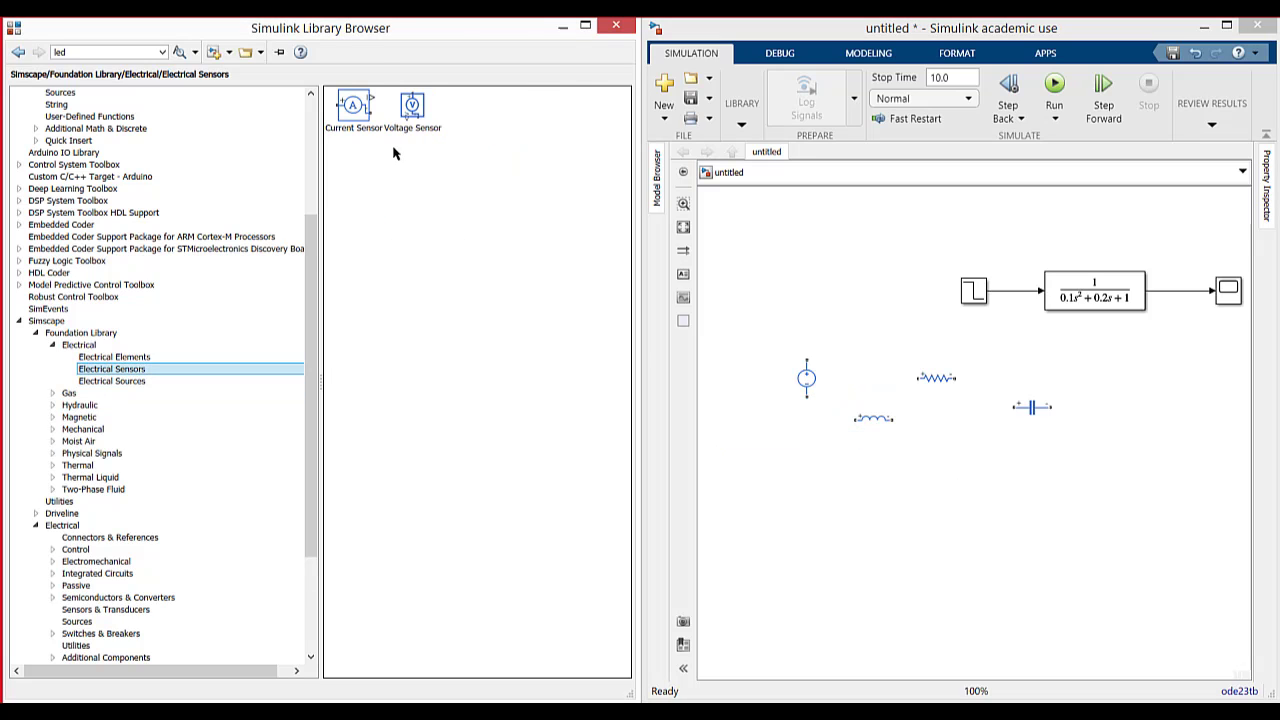
pyautogui.moveTo(407, 108); pyautogui.dragTo(1149, 435)
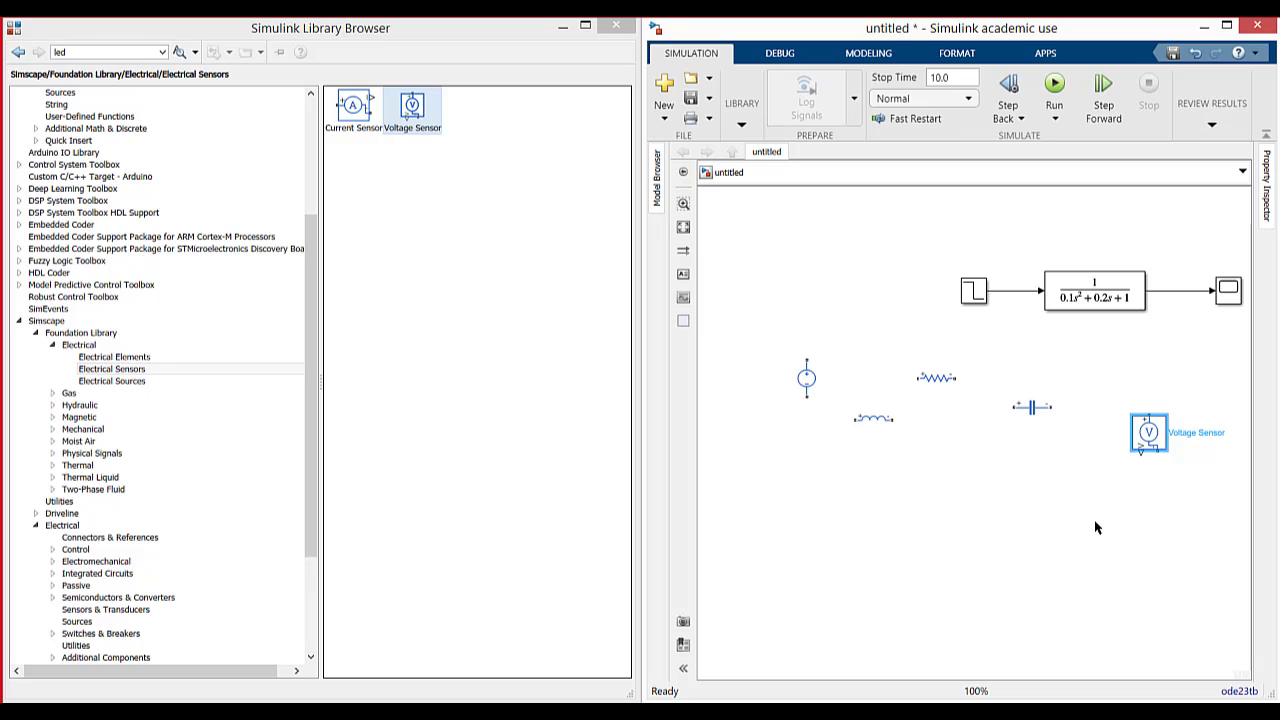
# Step: Wire the DC Voltage Source, Resistor, Inductor and Capacitor in series, with the capacitor rotated to vertical
pyautogui.moveTo(806, 378); pyautogui.dragTo(885, 483)
pyautogui.moveTo(877, 422); pyautogui.dragTo(972, 436)
pyautogui.click(932, 397)
pyautogui.moveTo(932, 397); pyautogui.dragTo(914, 433)
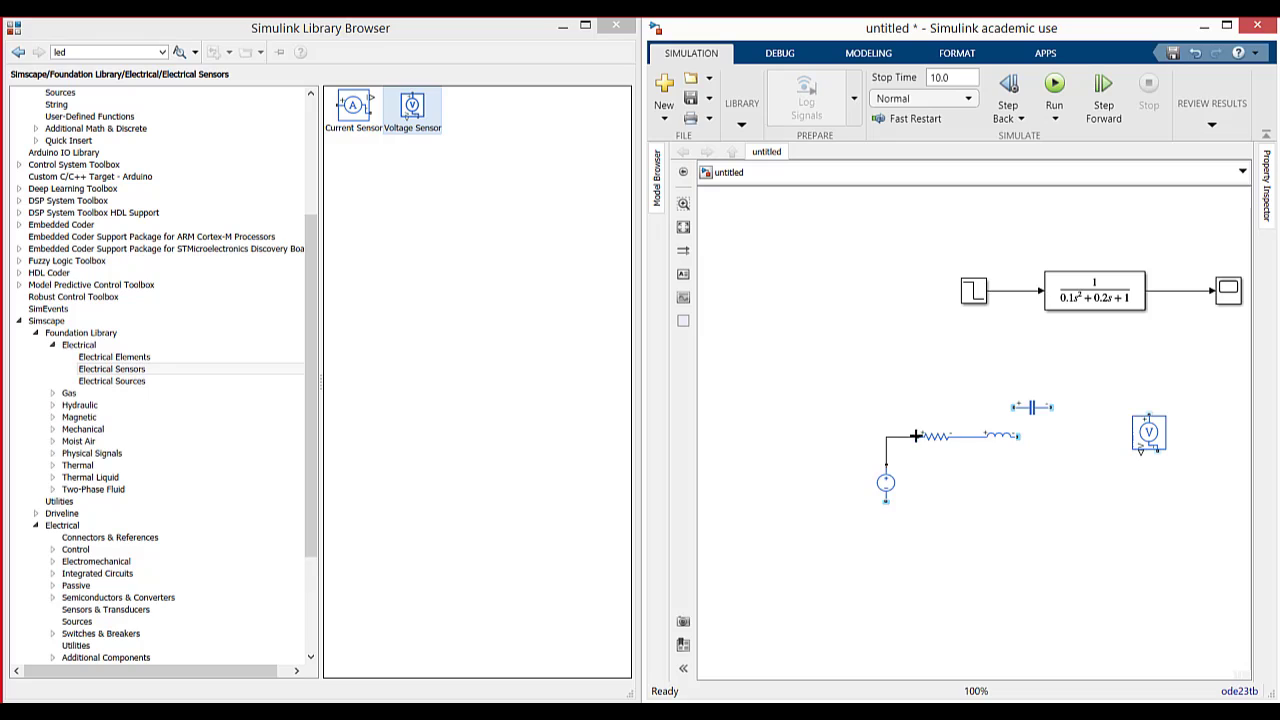
pyautogui.moveTo(1030, 408)
pyautogui.mouseDown()
pyautogui.moveTo(1091, 503)
pyautogui.moveTo(1058, 491)
pyautogui.moveTo(1018, 437)
pyautogui.mouseUp()
pyautogui.hotkey('ctrl', 'r')
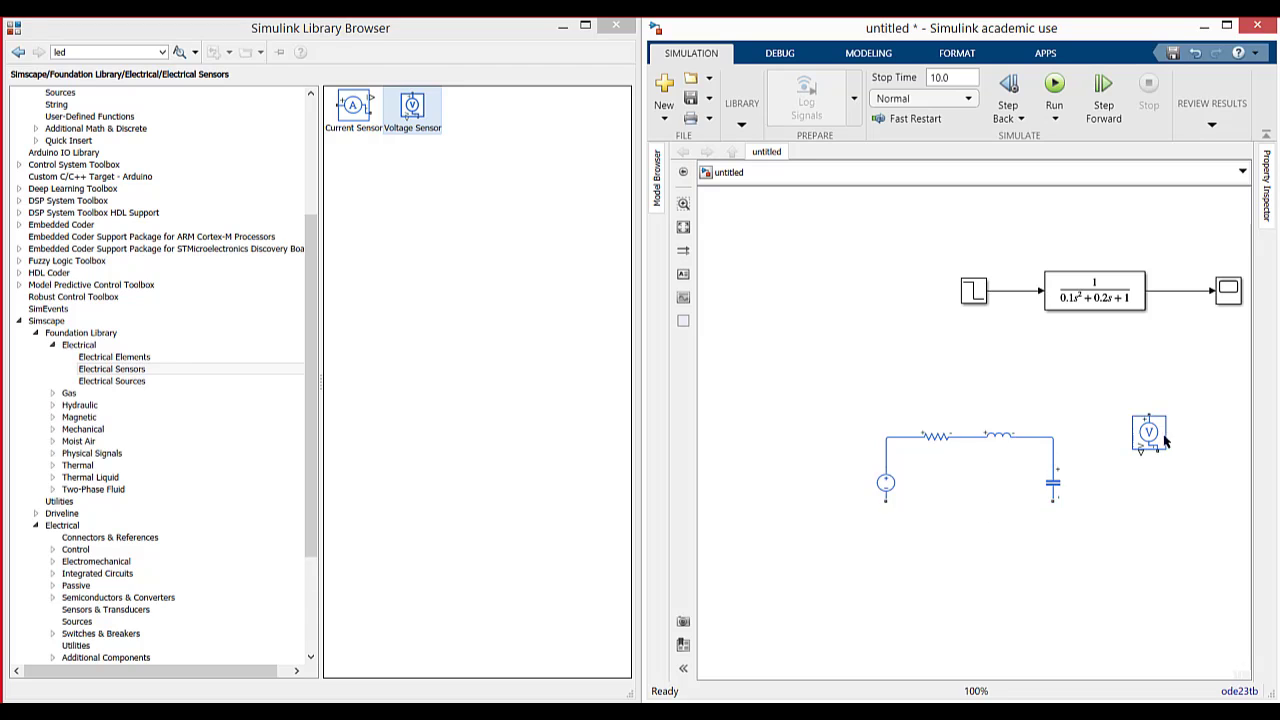
# Step: Connect the Voltage Sensor in parallel with the capacitor and close the circuit's return line to the source
pyautogui.moveTo(1146, 434)
pyautogui.mouseDown()
pyautogui.moveTo(1110, 490)
pyautogui.moveTo(1116, 476)
pyautogui.moveTo(1053, 437)
pyautogui.mouseUp()
pyautogui.moveTo(890, 503)
pyautogui.mouseDown()
pyautogui.moveTo(980, 531)
pyautogui.moveTo(1055, 502)
pyautogui.moveTo(1120, 506)
pyautogui.moveTo(1053, 511)
pyautogui.mouseUp()
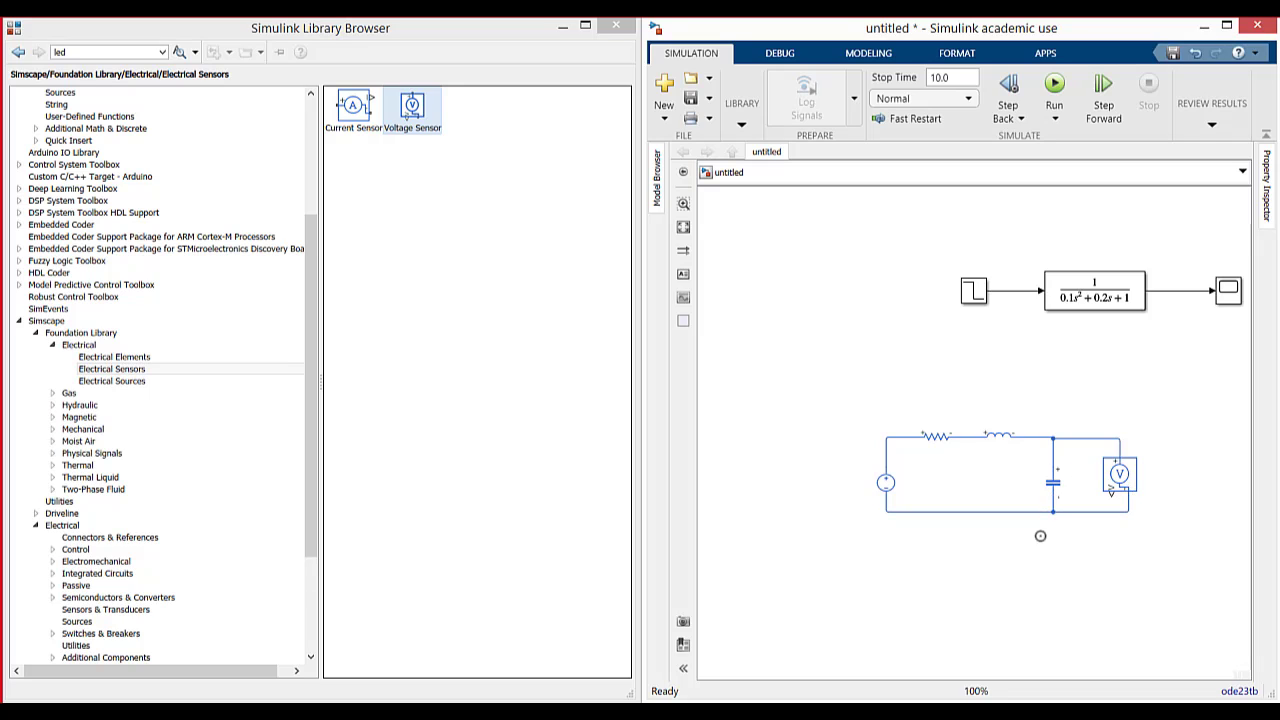
pyautogui.scroll(-4, 780, 437)
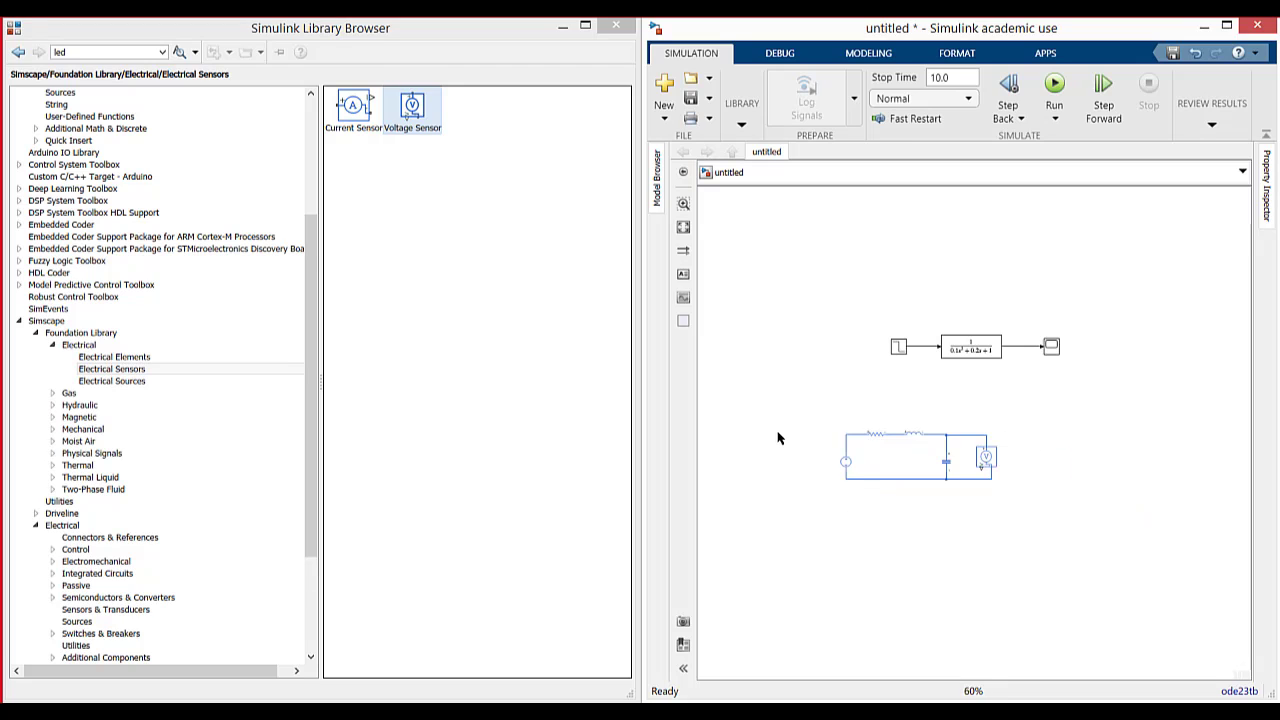
pyautogui.scroll(4, 877, 491)
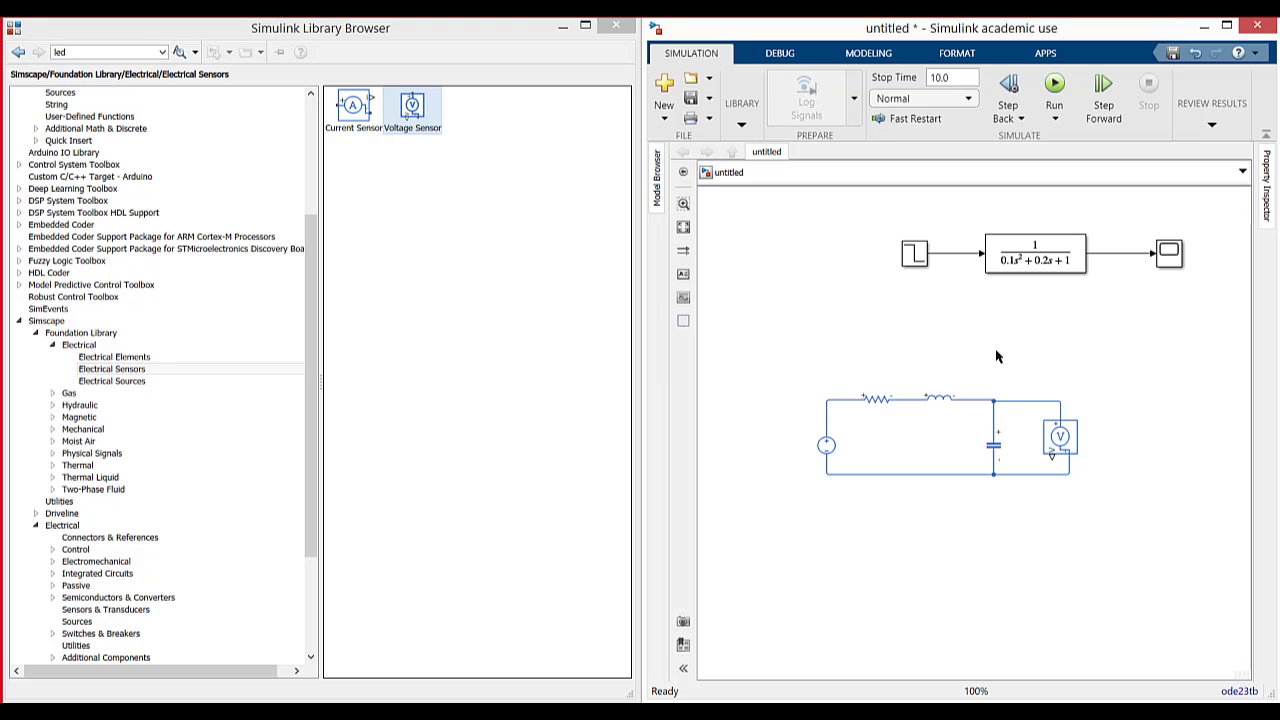
# Step: Add a PS-Simulink Converter and connect it to the Voltage Sensor's physical signal output, just below the sensor
pyautogui.doubleClick(982, 544)
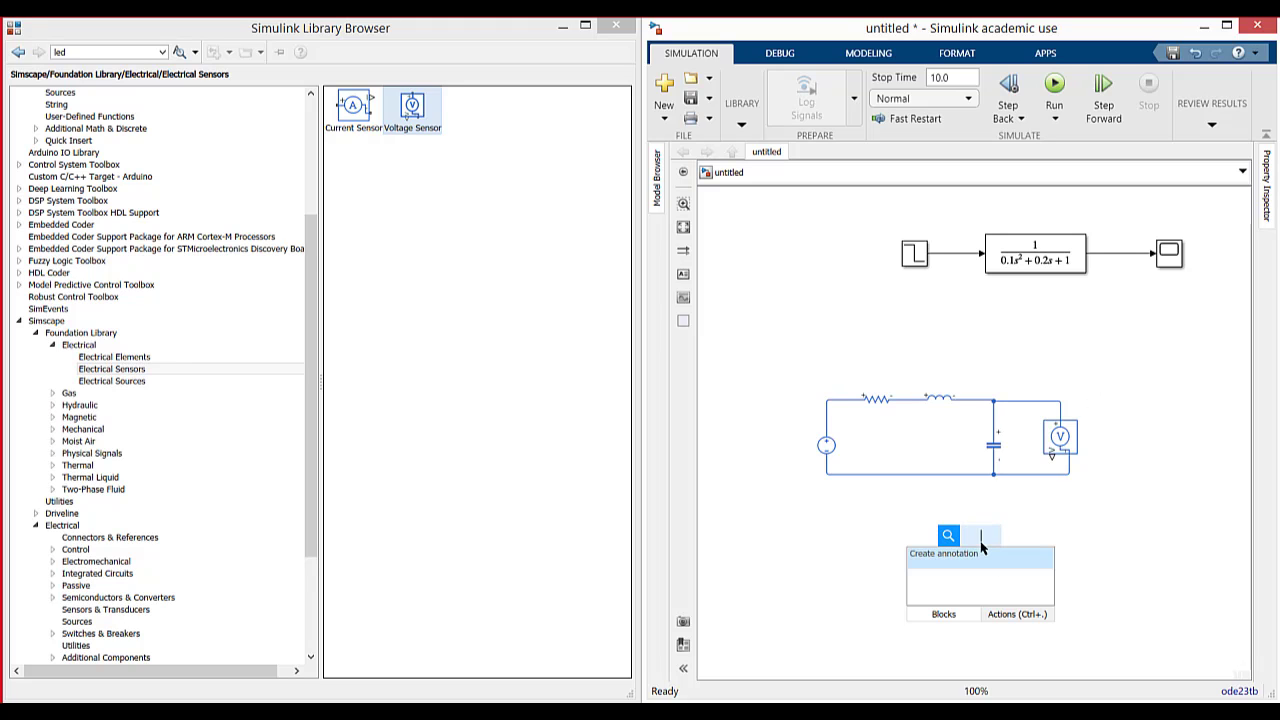
pyautogui.write('ps c')
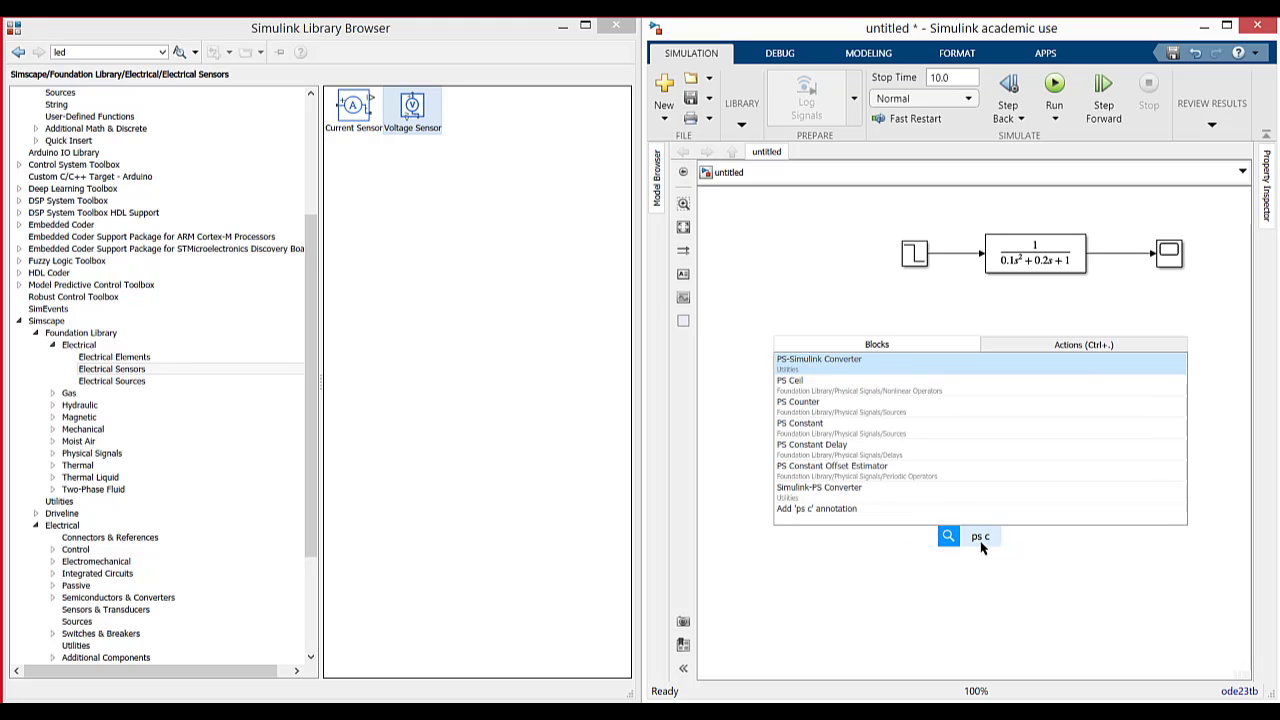
pyautogui.write('on')
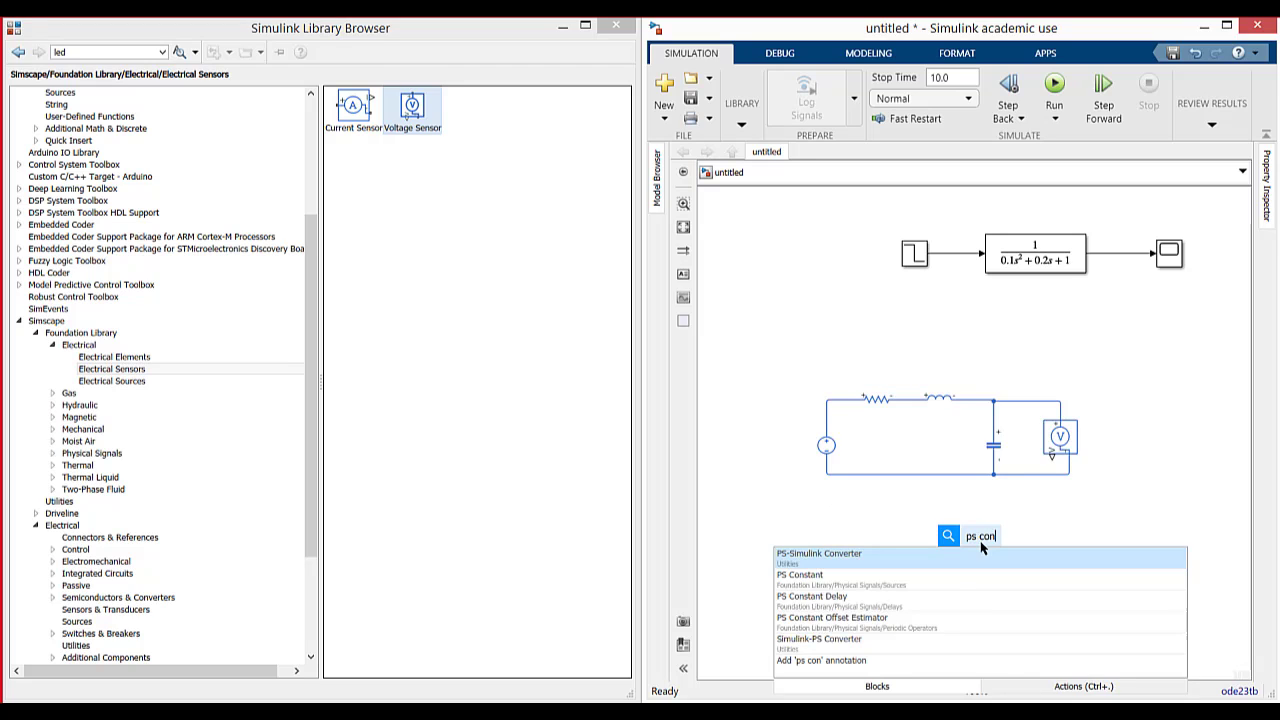
pyautogui.press('BackSpace')
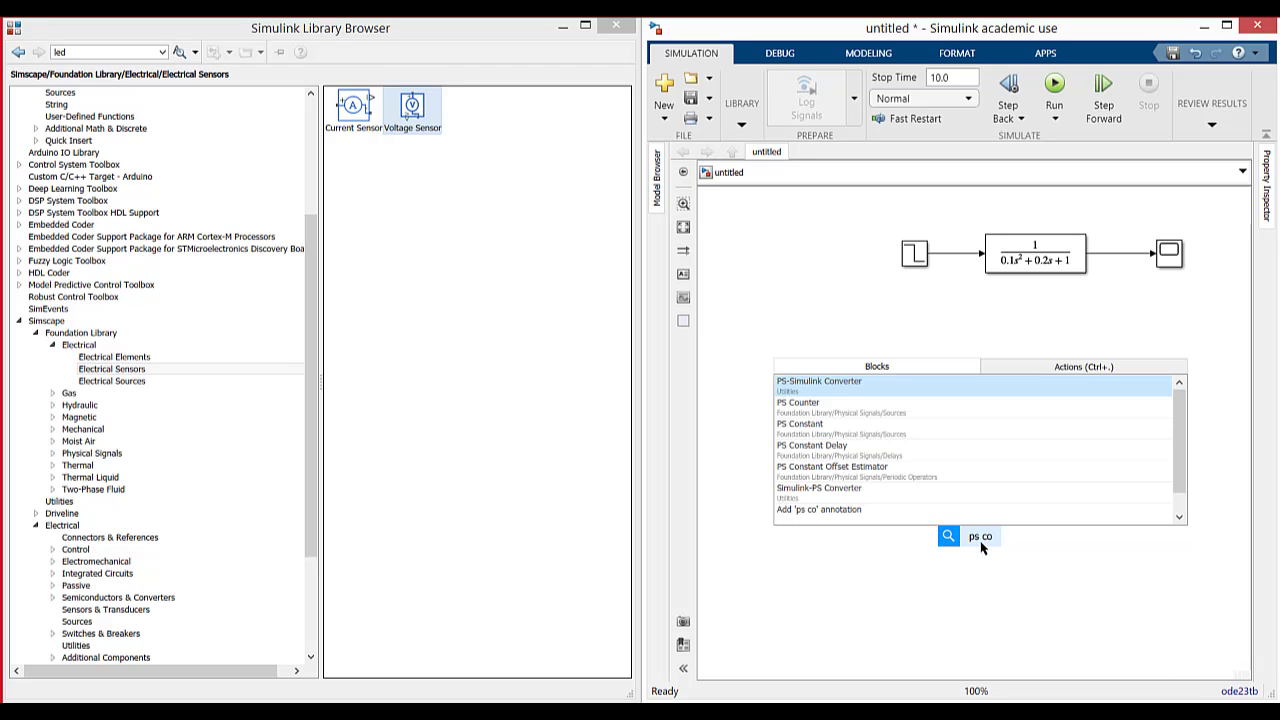
pyautogui.click(825, 384)
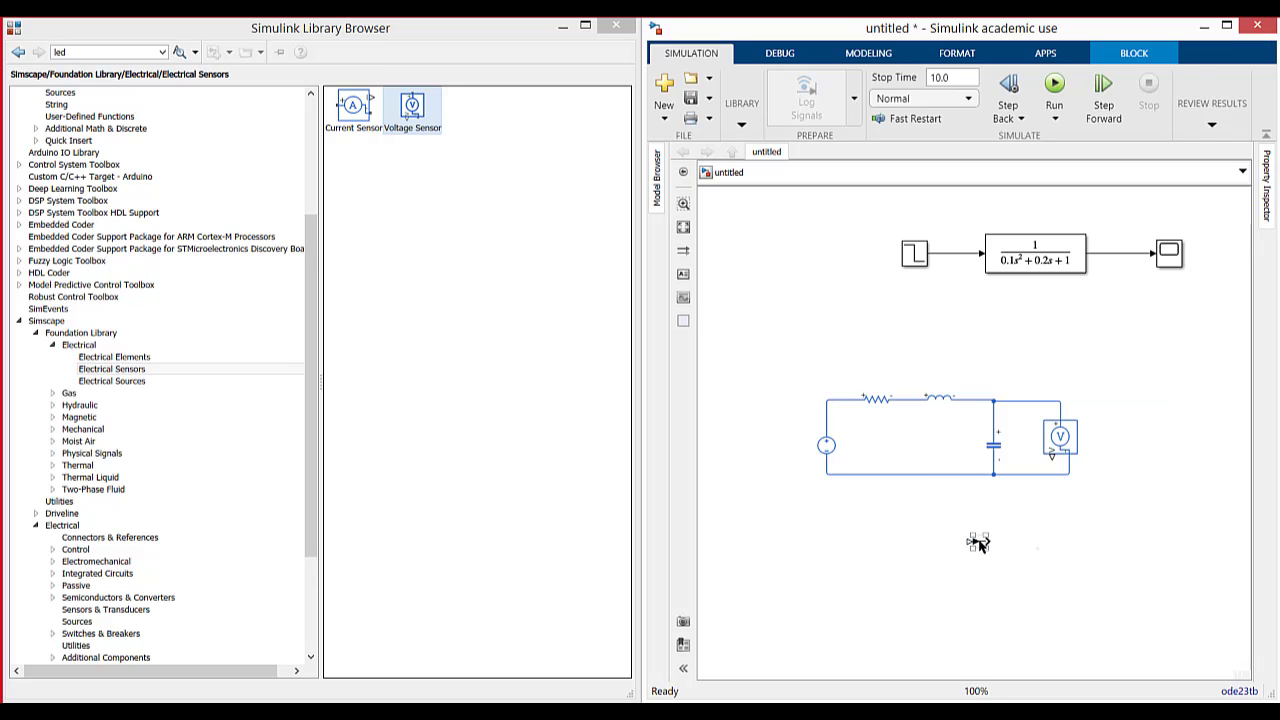
pyautogui.moveTo(978, 543); pyautogui.dragTo(1052, 458)
pyautogui.click(1088, 517)
pyautogui.click(1171, 262)
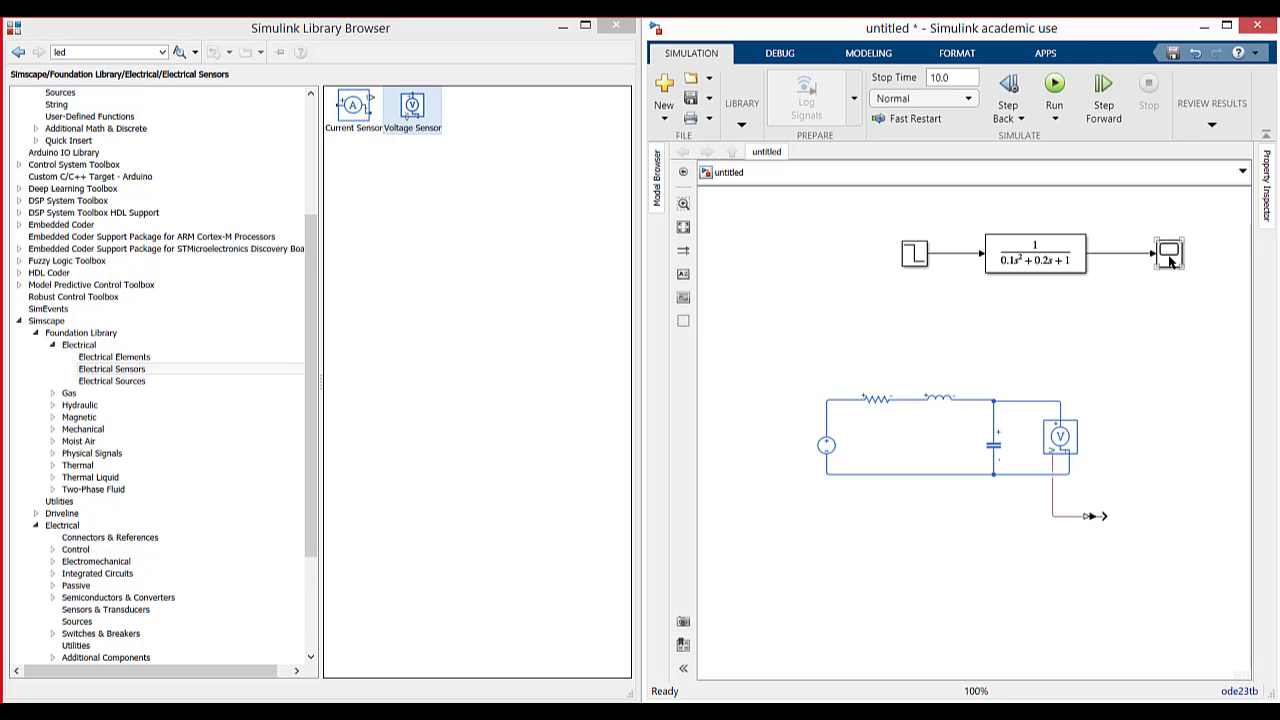
pyautogui.moveTo(1090, 517); pyautogui.dragTo(1077, 502)
# Step: Move the Scope farther from the transfer function and set its display layout to three stacked plots
pyautogui.moveTo(1172, 256); pyautogui.dragTo(1207, 259)
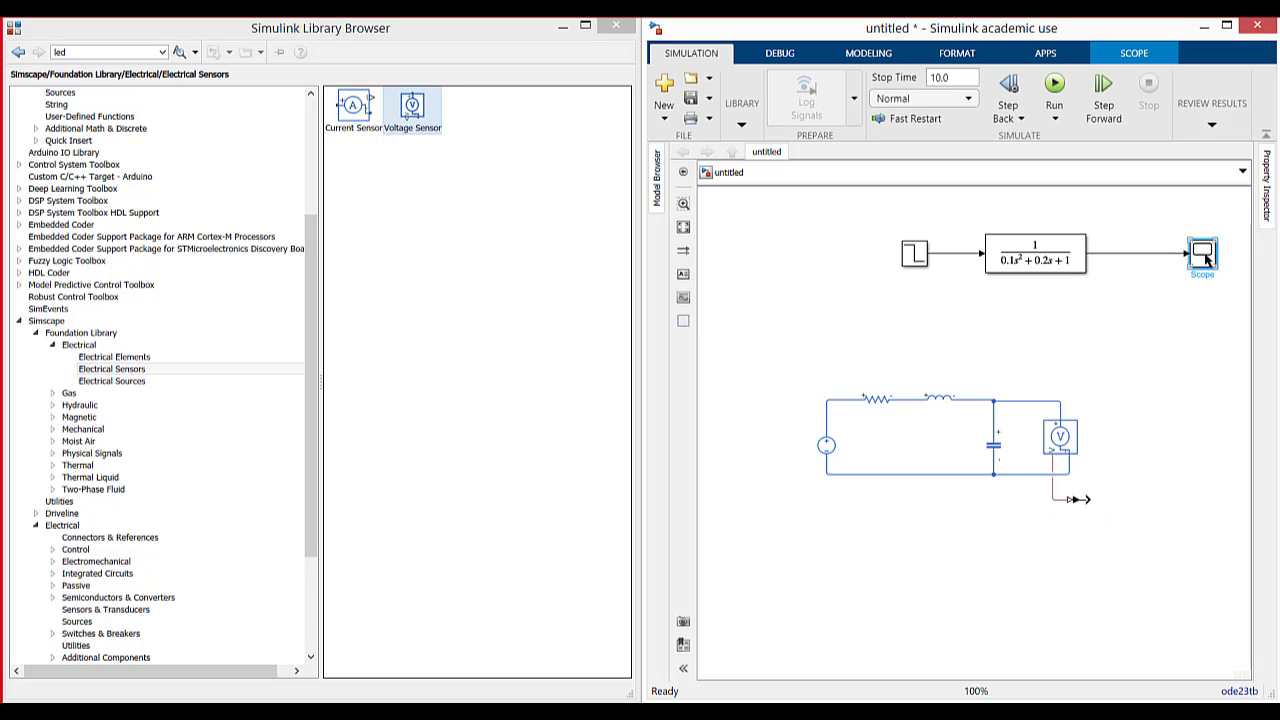
pyautogui.doubleClick(1206, 259)
pyautogui.moveTo(968, 190); pyautogui.dragTo(776, 149)
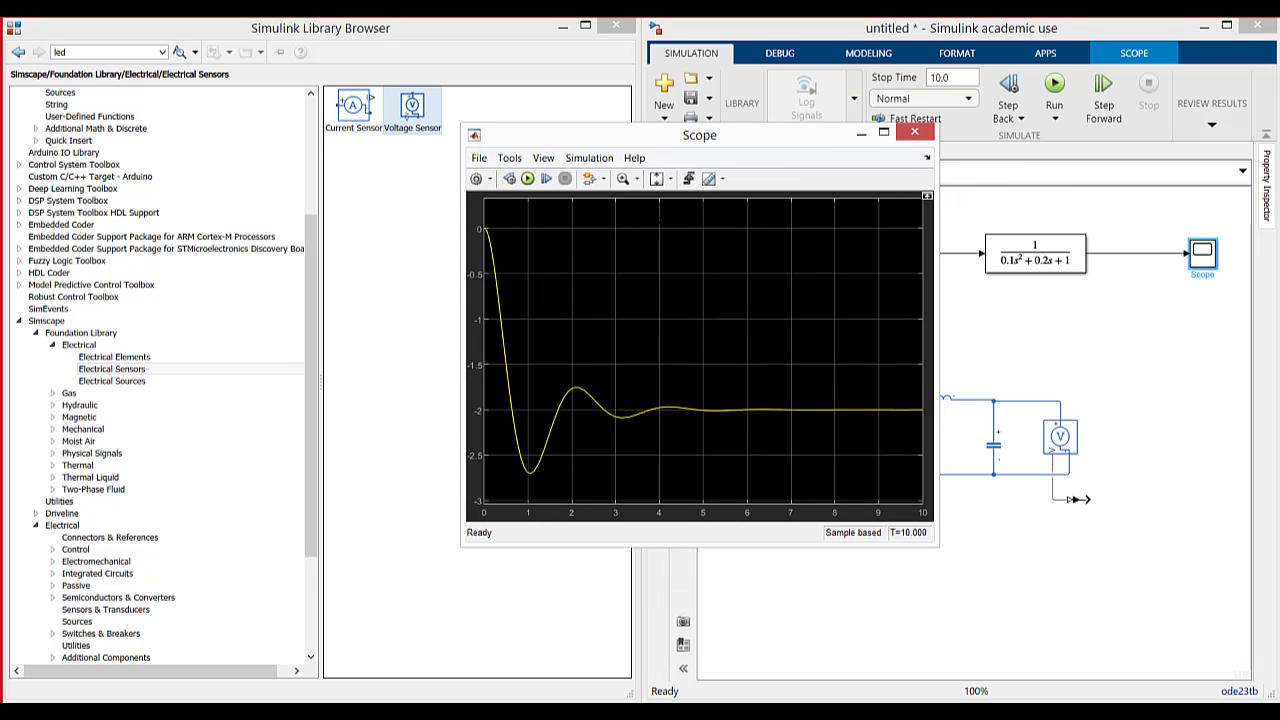
pyautogui.click(506, 162)
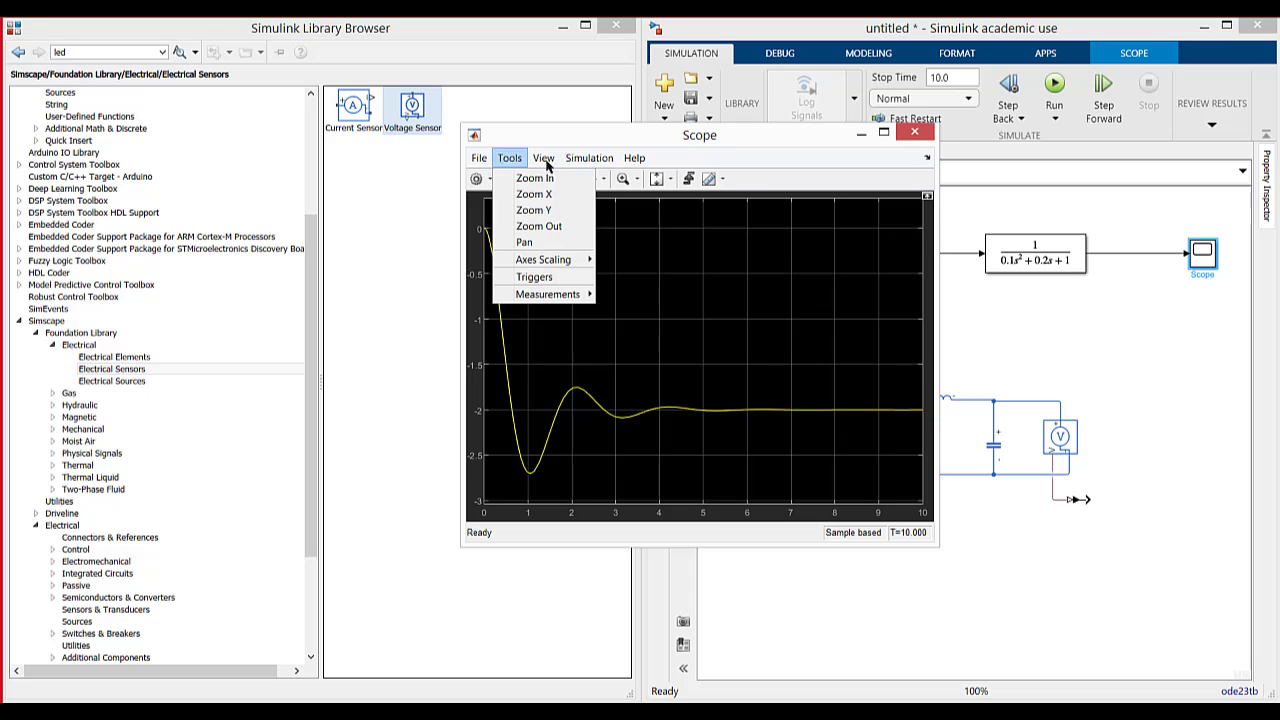
pyautogui.click(479, 158)
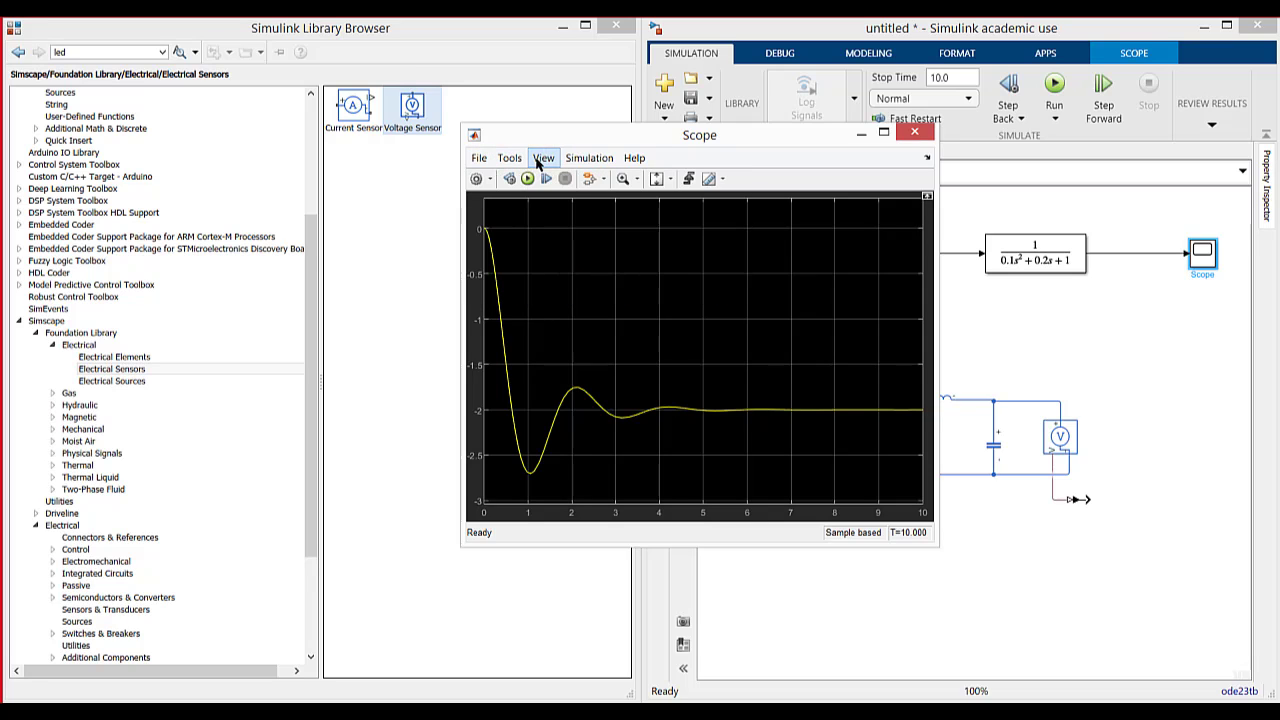
pyautogui.click(543, 158)
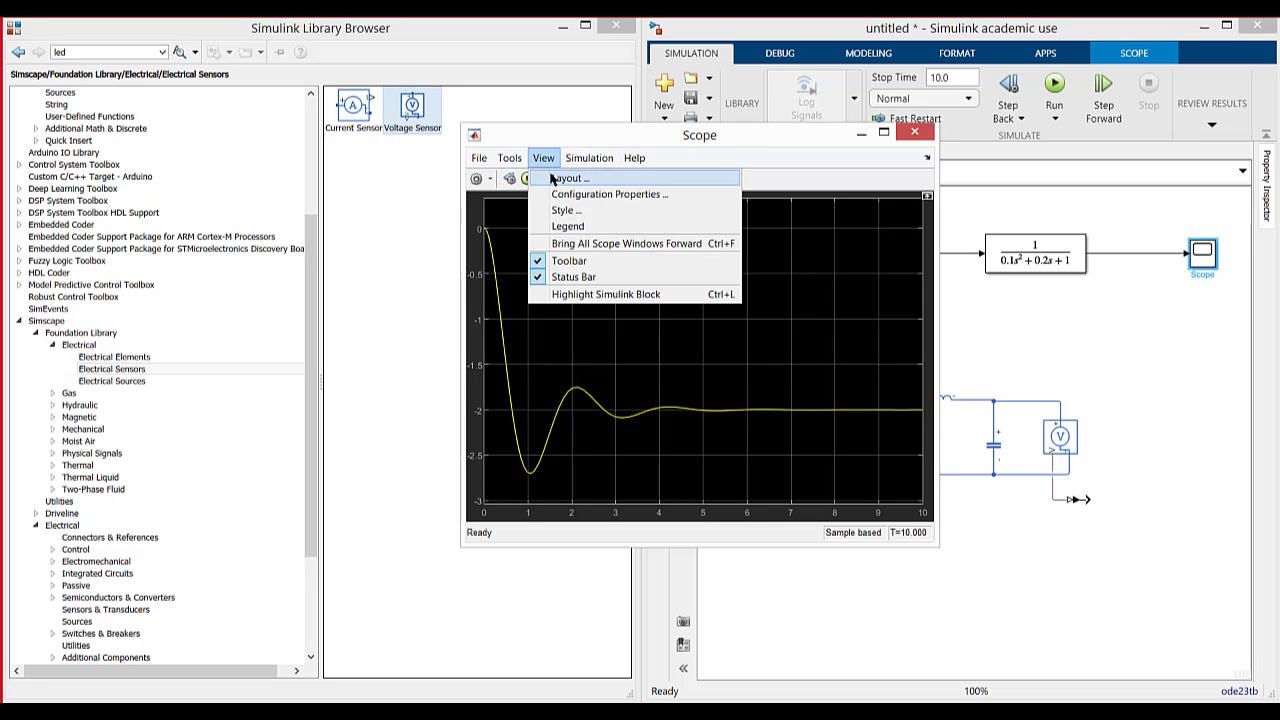
pyautogui.click(551, 178)
pyautogui.click(829, 376)
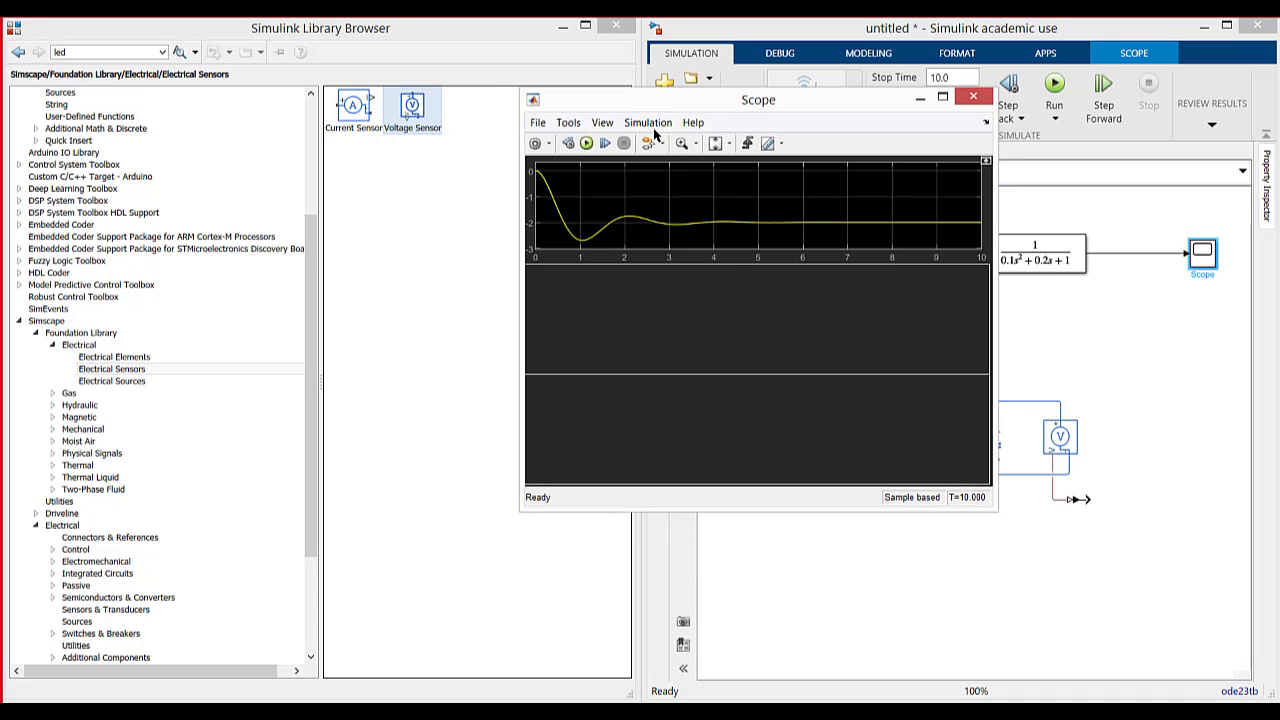
# Step: Set the Scope's number of input ports to 3 and return to the model
pyautogui.click(538, 122)
pyautogui.moveTo(705, 158)
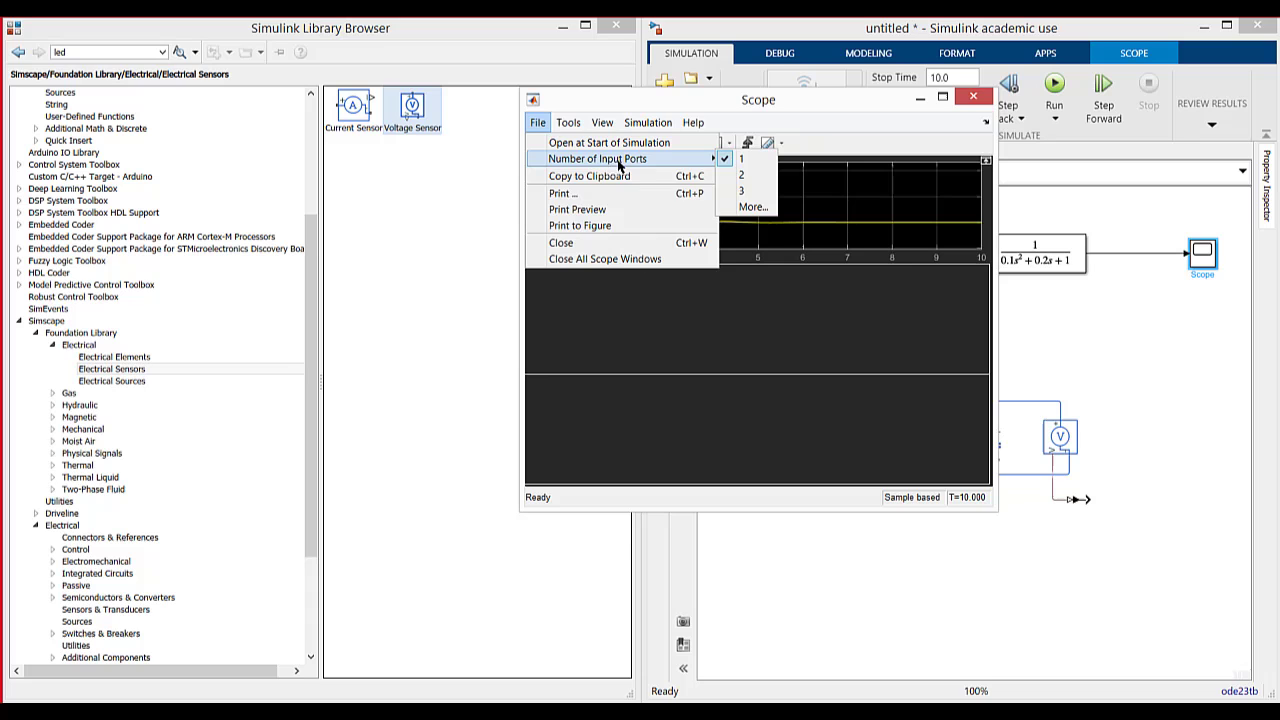
pyautogui.click(751, 193)
pyautogui.moveTo(900, 108); pyautogui.dragTo(734, 96)
pyautogui.click(808, 83)
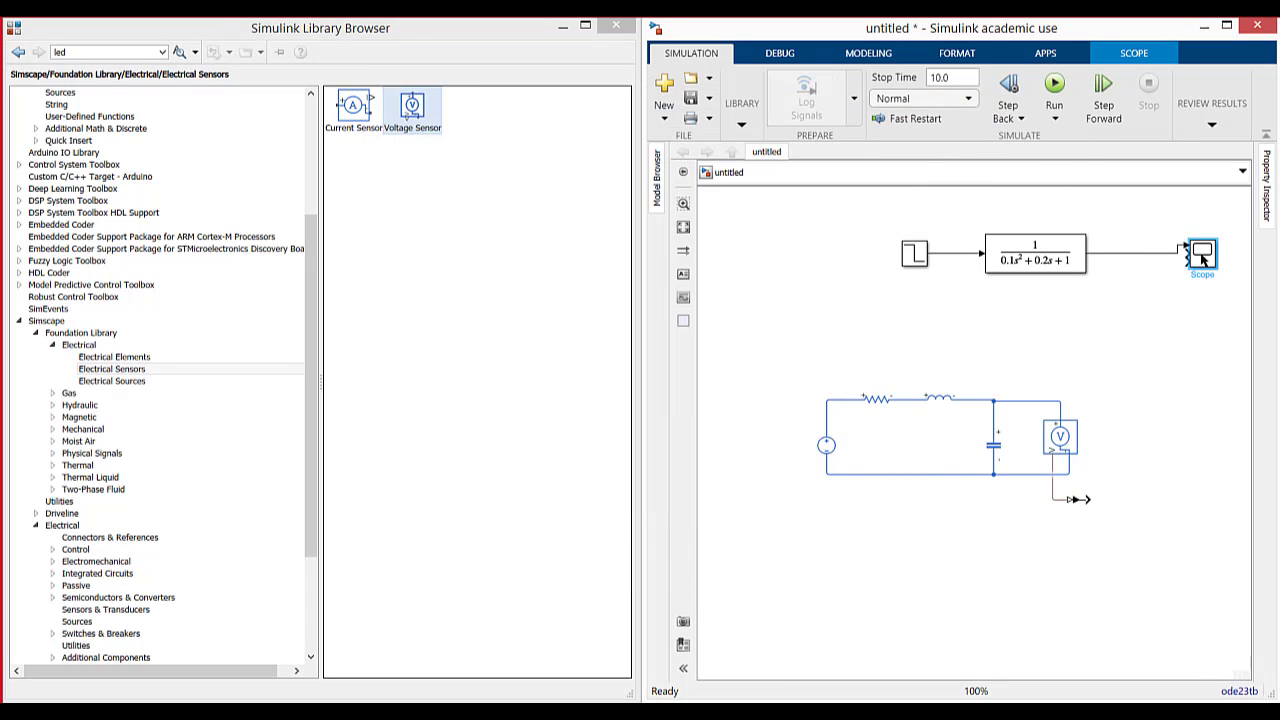
# Step: Enlarge the Scope block vertically and connect the PS-Simulink Converter's output to its second input
pyautogui.moveTo(1218, 270); pyautogui.dragTo(1209, 373)
pyautogui.click(1076, 383)
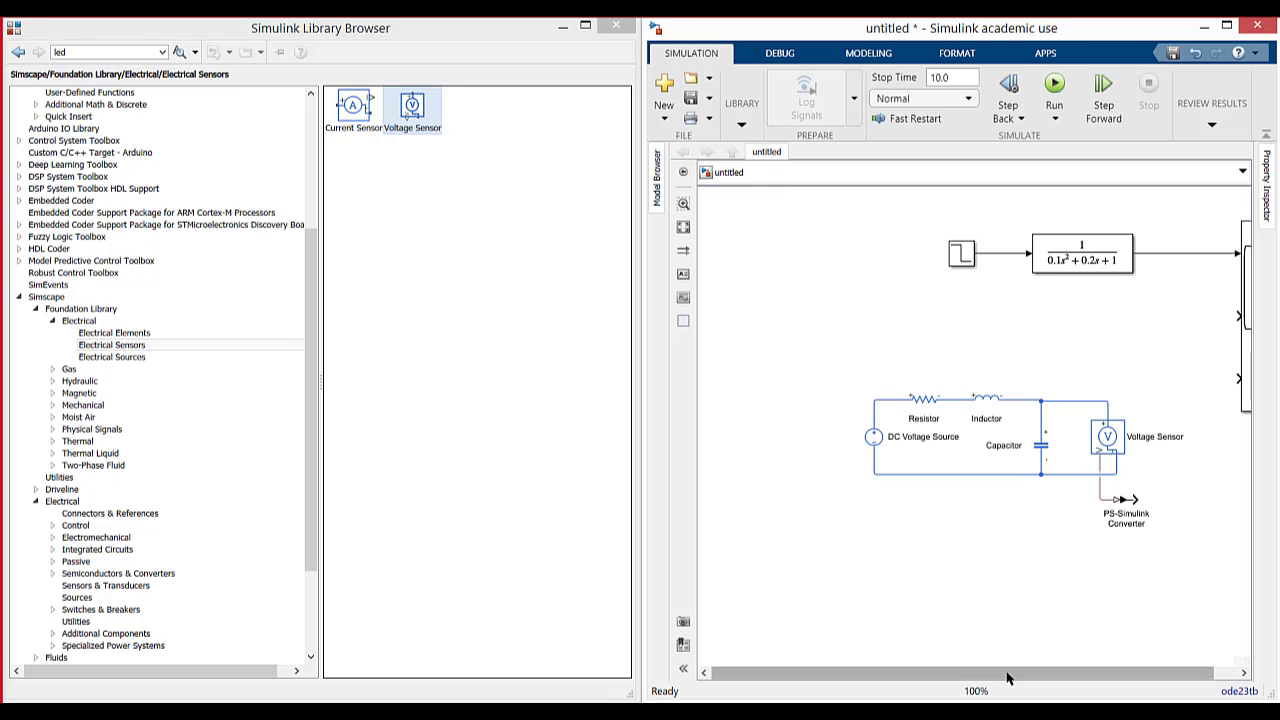
pyautogui.moveTo(1007, 674); pyautogui.dragTo(1036, 674)
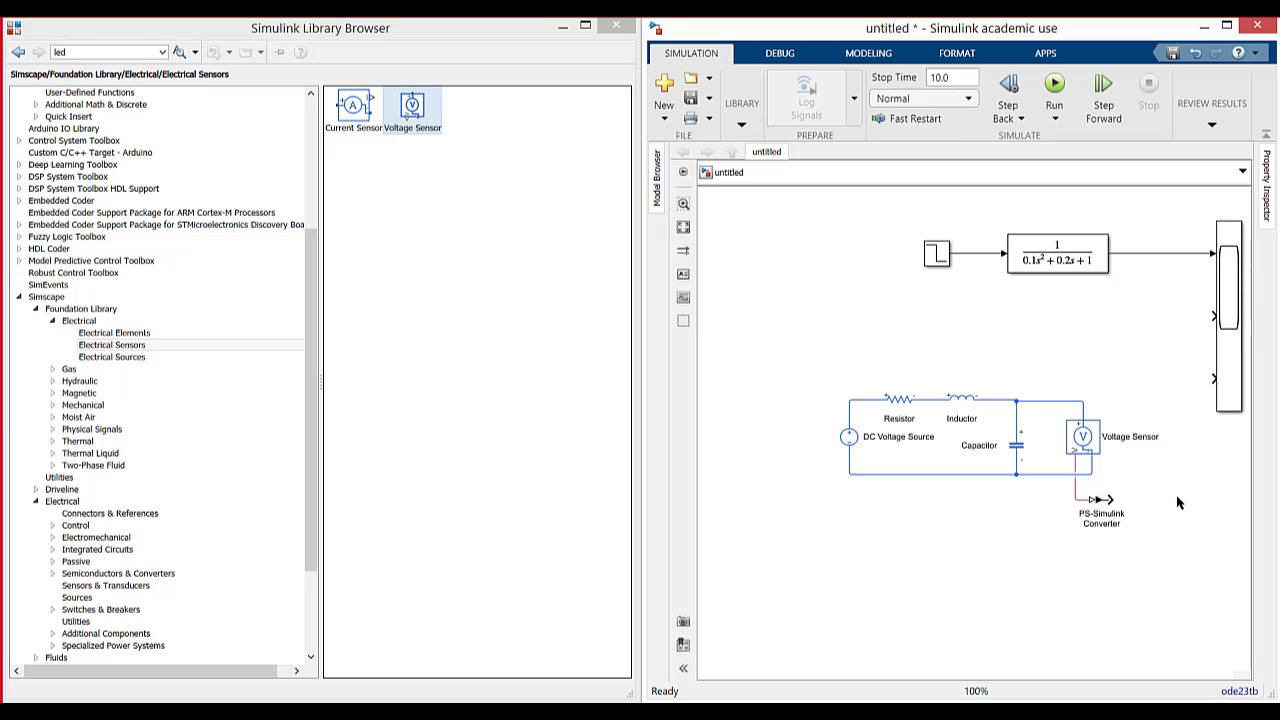
pyautogui.moveTo(1111, 497); pyautogui.dragTo(1212, 315)
# Step: Keep the Resistor at 1 Ohm and replace the Inductor's default inductance in henries
pyautogui.doubleClick(898, 398)
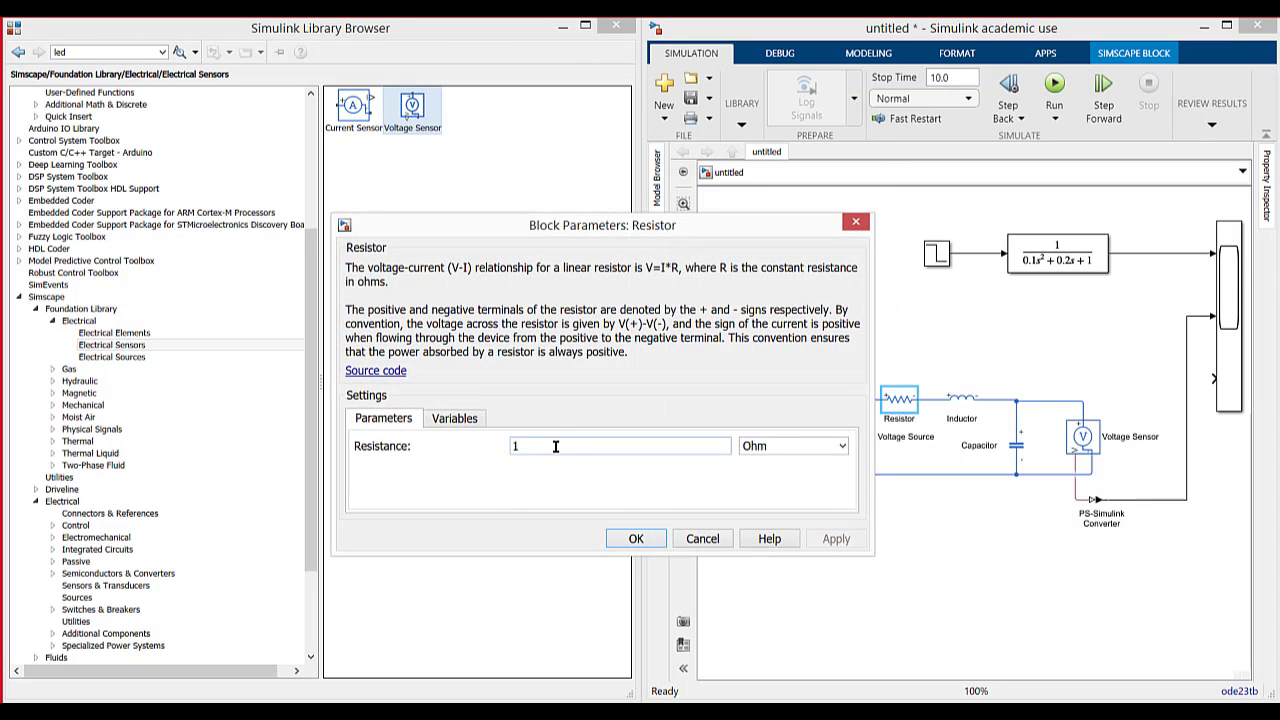
pyautogui.click(640, 541)
pyautogui.doubleClick(962, 400)
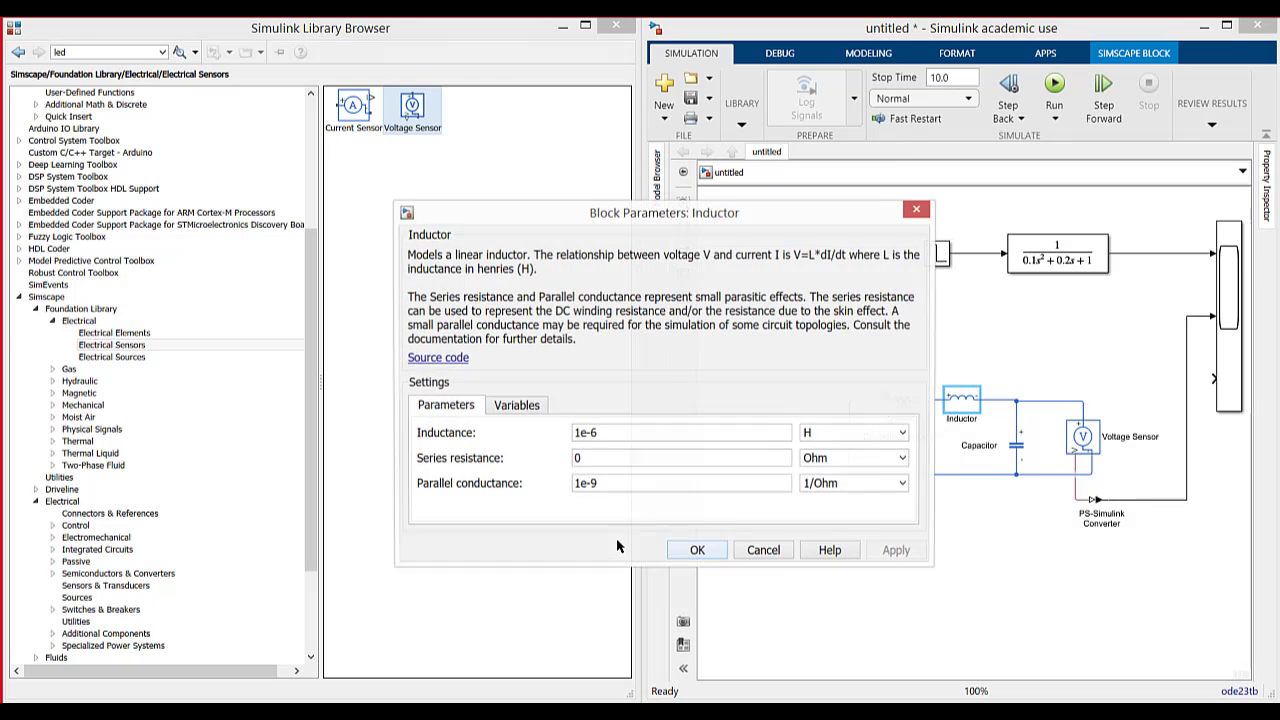
pyautogui.moveTo(675, 215); pyautogui.dragTo(497, 204)
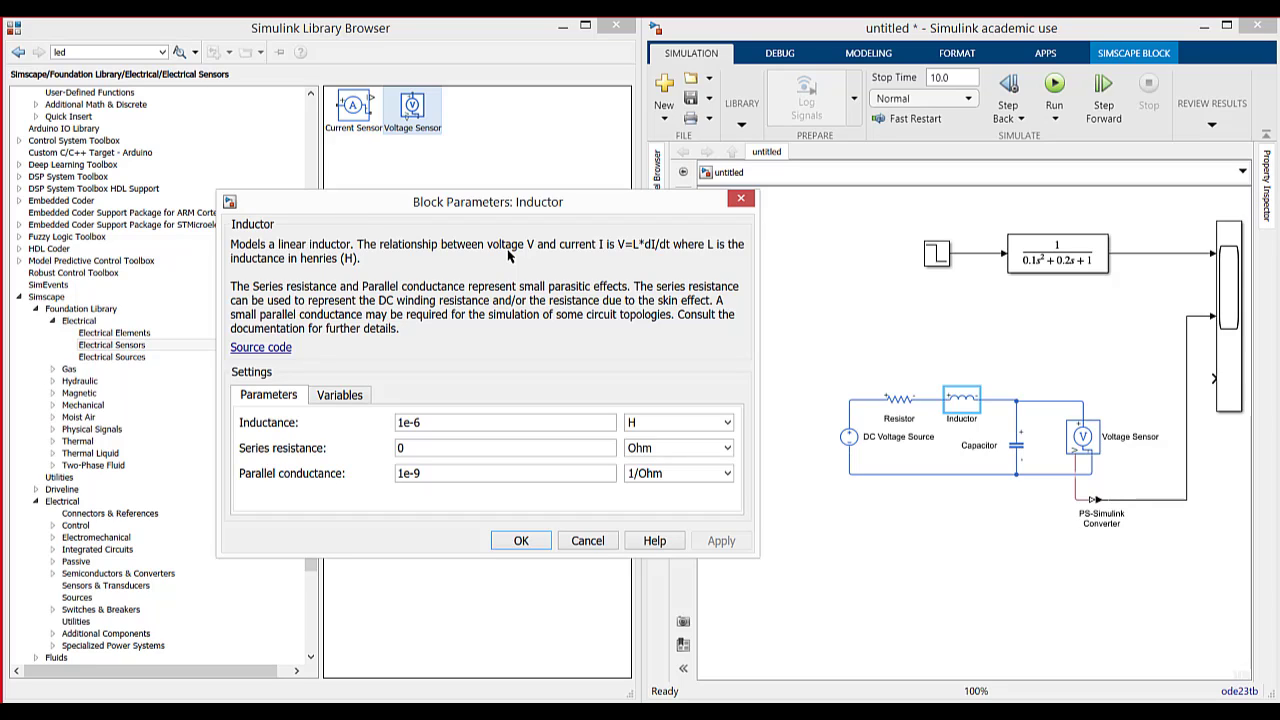
pyautogui.doubleClick(443, 421)
pyautogui.write('0')
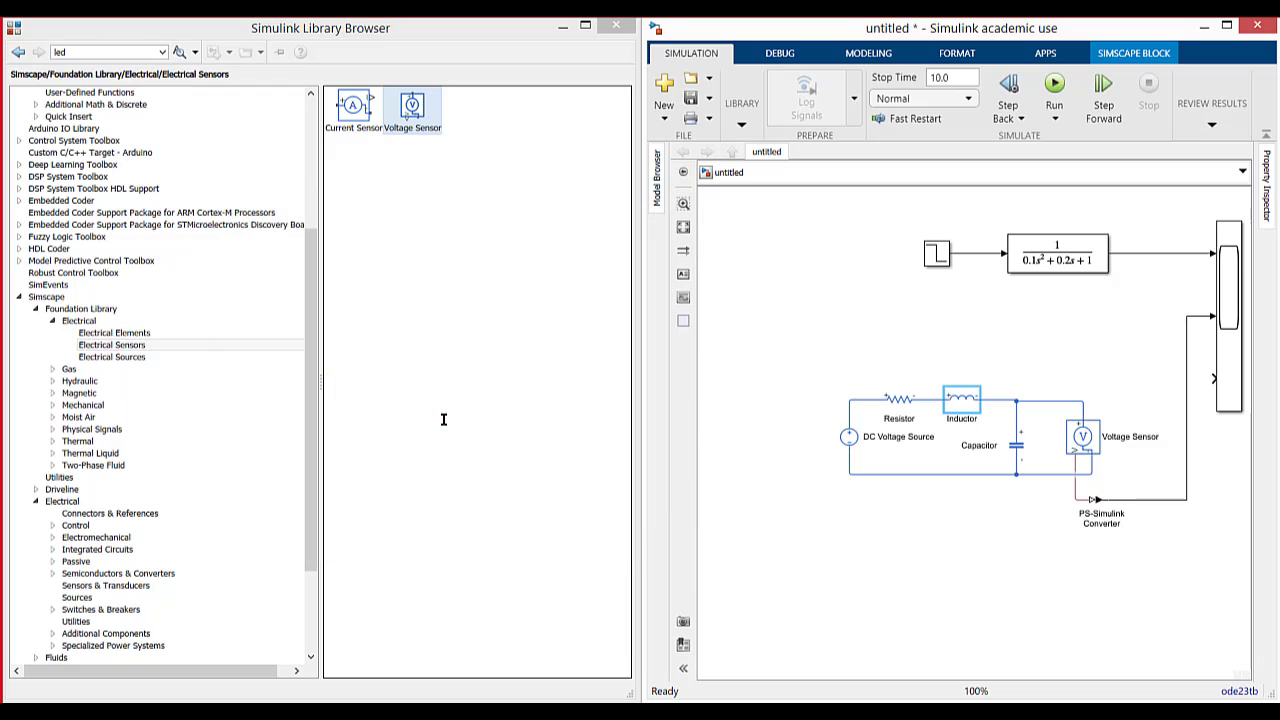
# Step: Set the Capacitor's capacitance to 0.2 F
pyautogui.doubleClick(1016, 444)
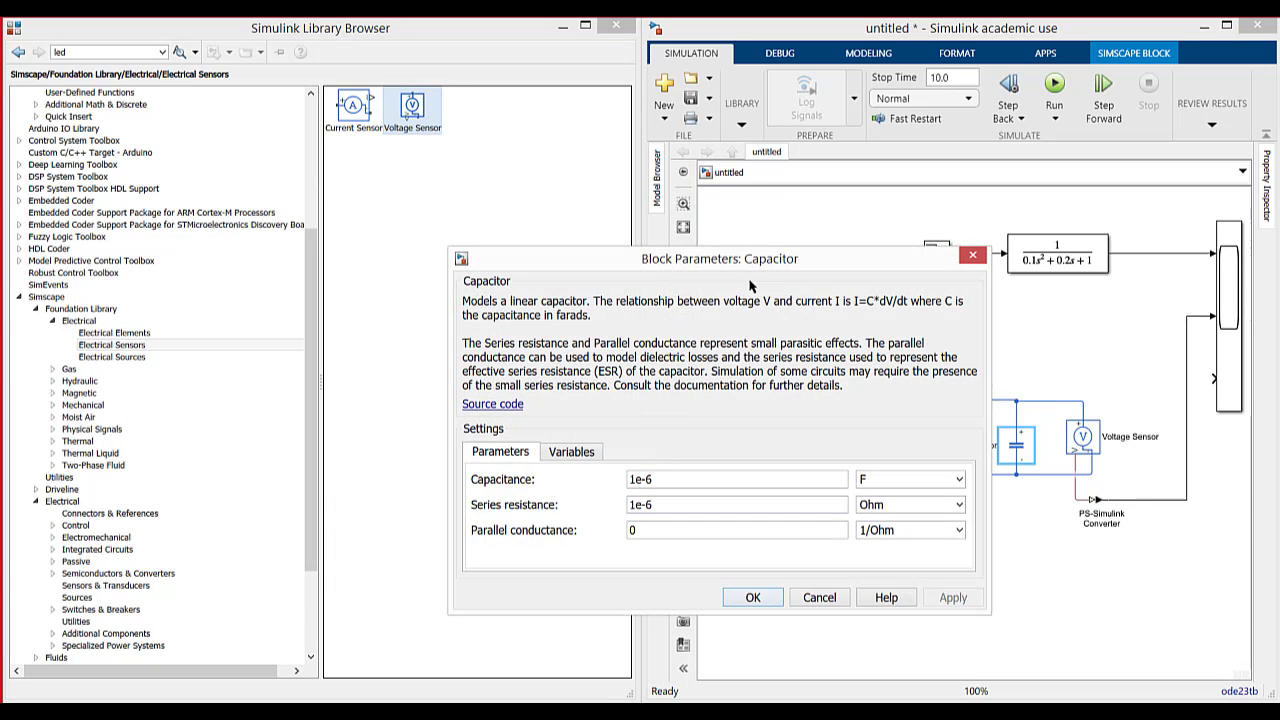
pyautogui.moveTo(622, 262); pyautogui.dragTo(384, 249)
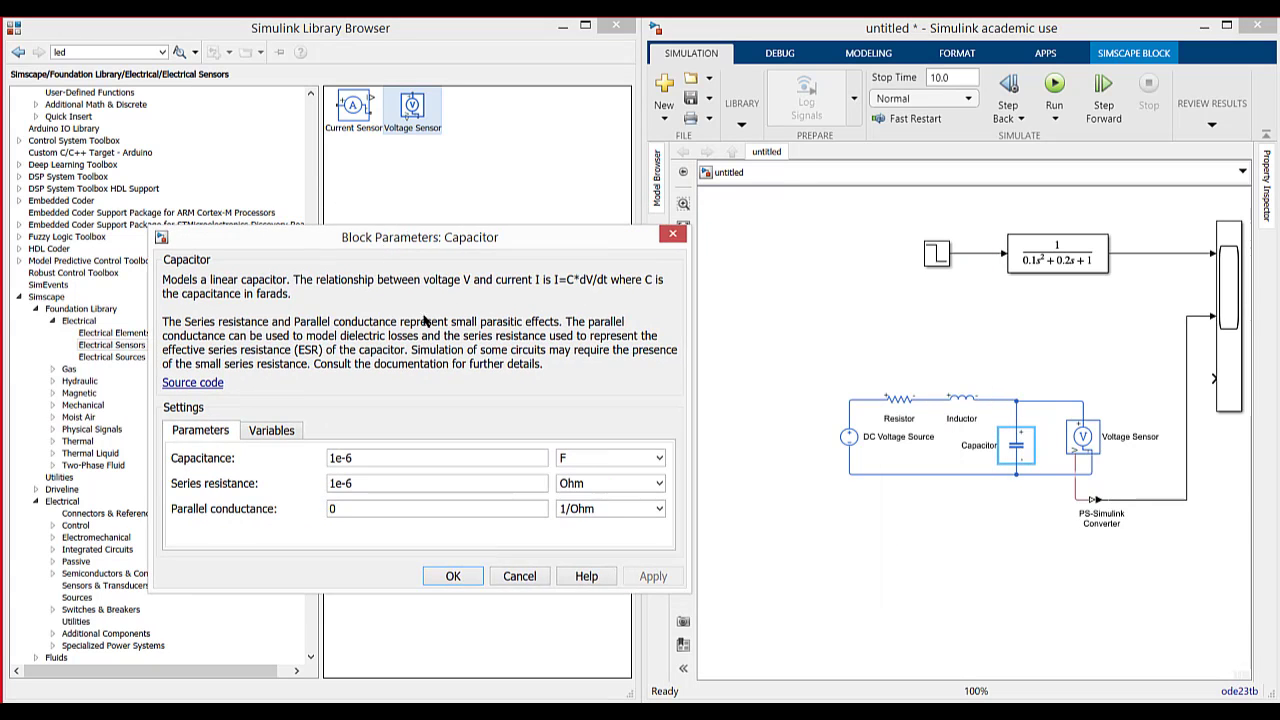
pyautogui.doubleClick(390, 458)
pyautogui.write('0.2')
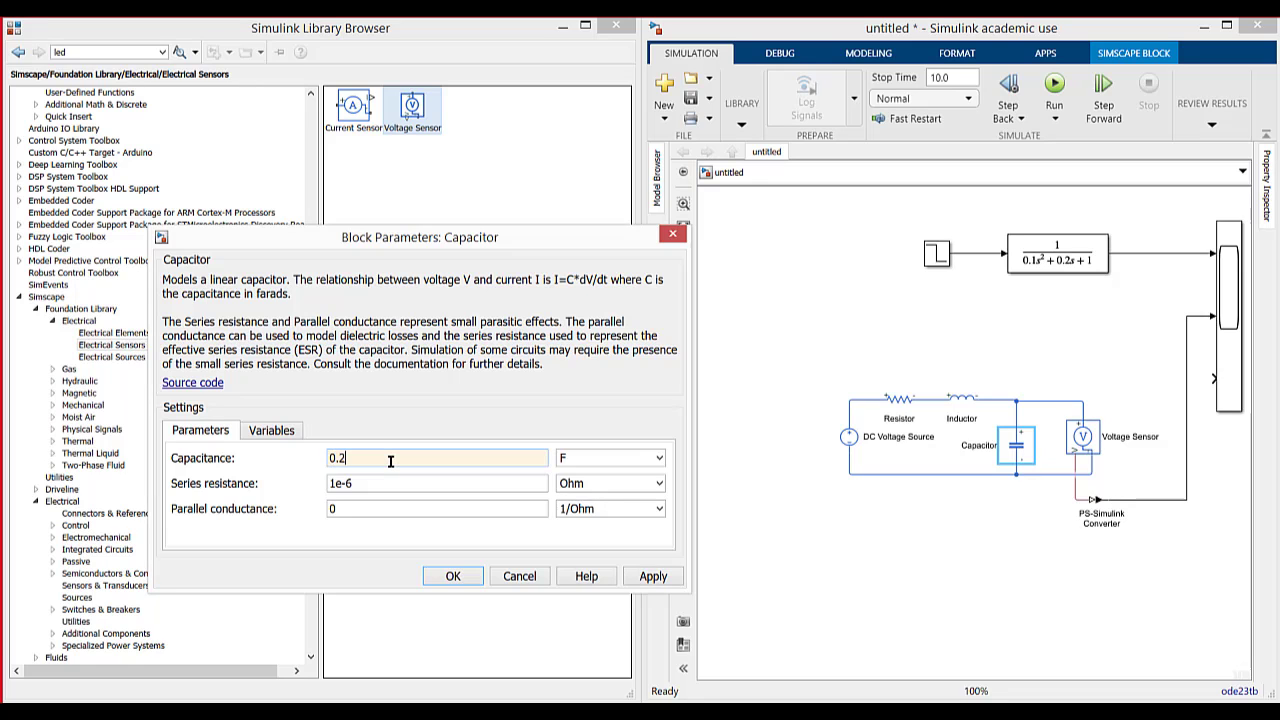
pyautogui.press('Return')
pyautogui.click(1060, 641)
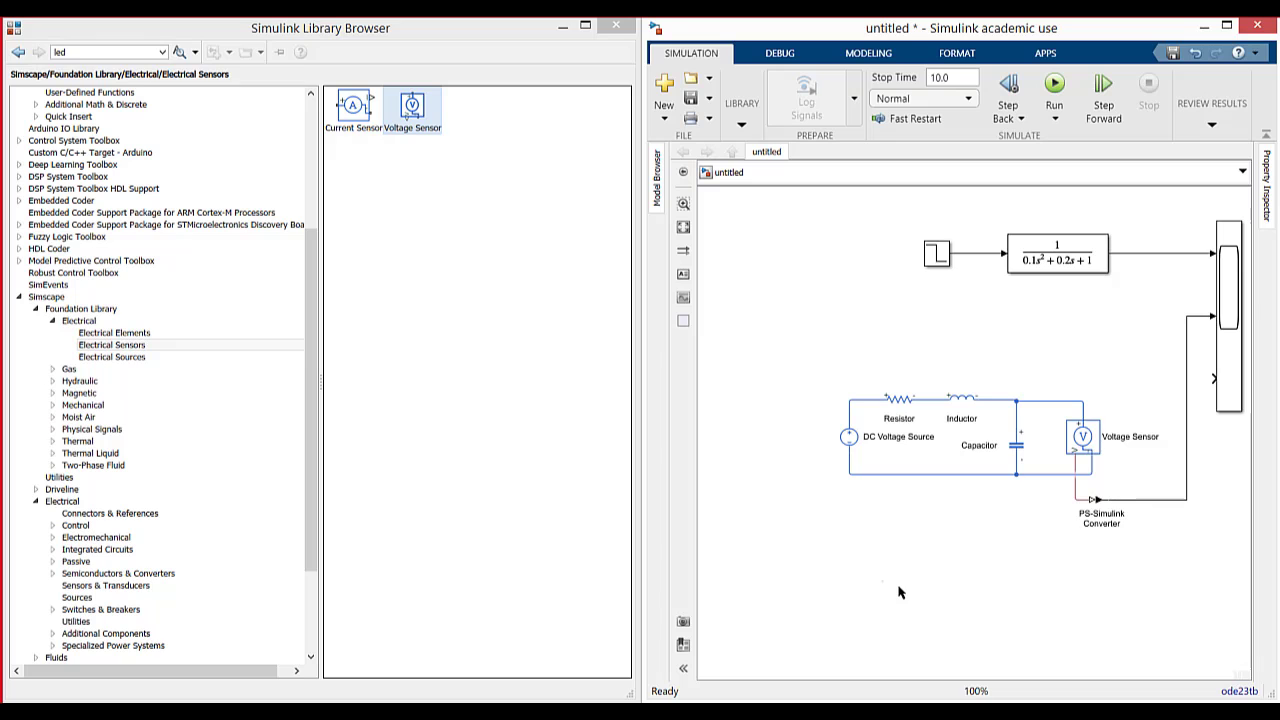
# Step: Set the DC Voltage Source's constant voltage to -2 V
pyautogui.doubleClick(849, 437)
pyautogui.moveTo(566, 320); pyautogui.dragTo(438, 227)
pyautogui.write('-2')
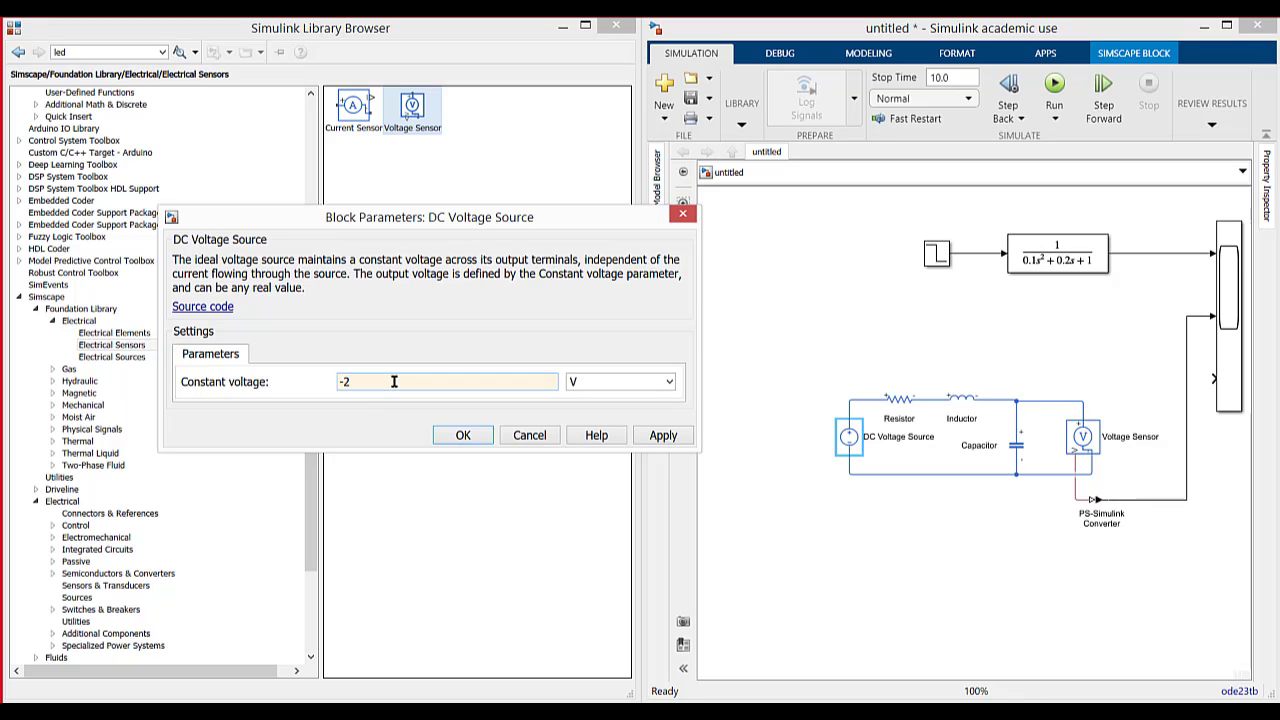
pyautogui.press('Return')
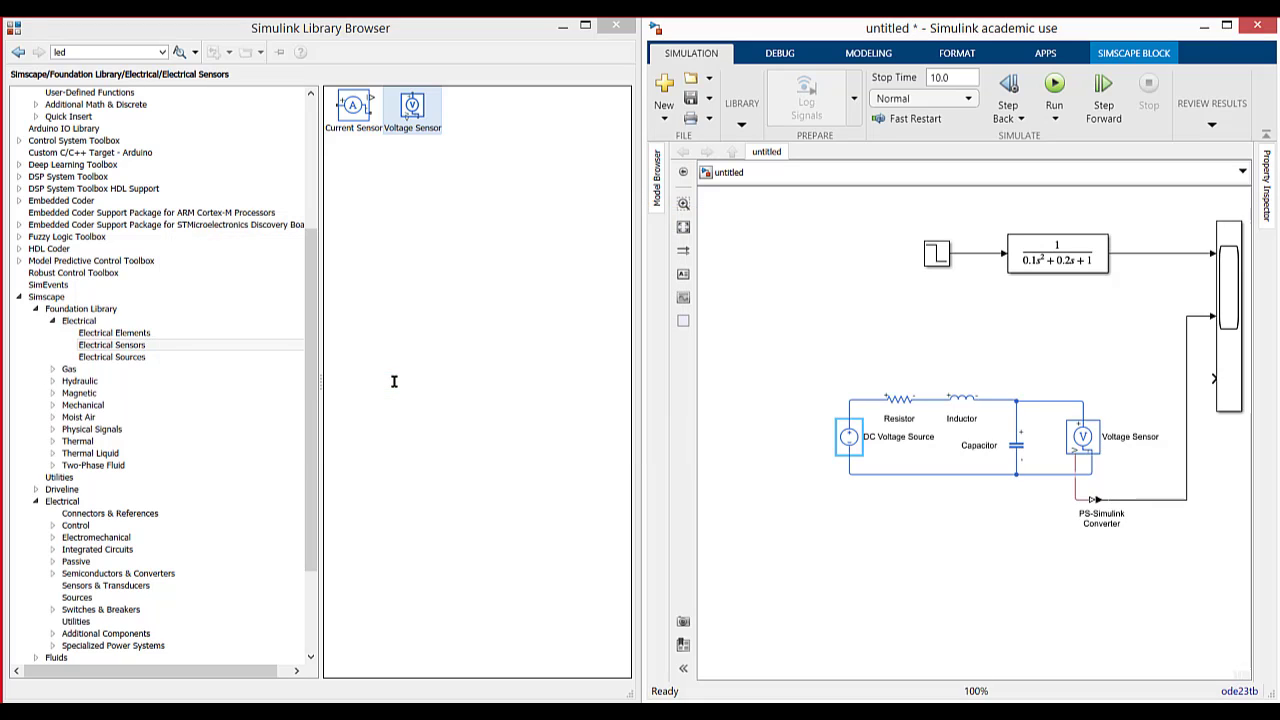
pyautogui.click(937, 549)
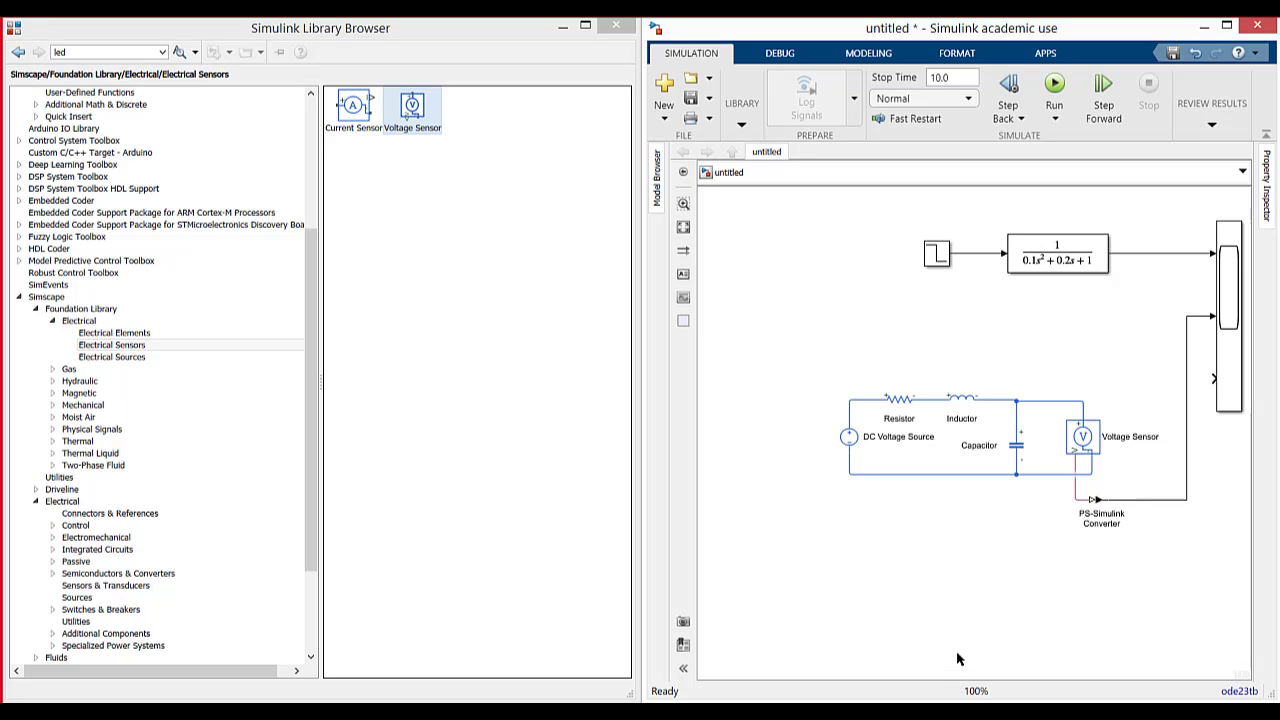
# Step: Move the whole RLC circuit closer to the transfer function row and reroute the PS-Simulink Converter's output line higher
pyautogui.moveTo(1185, 578); pyautogui.dragTo(807, 295)
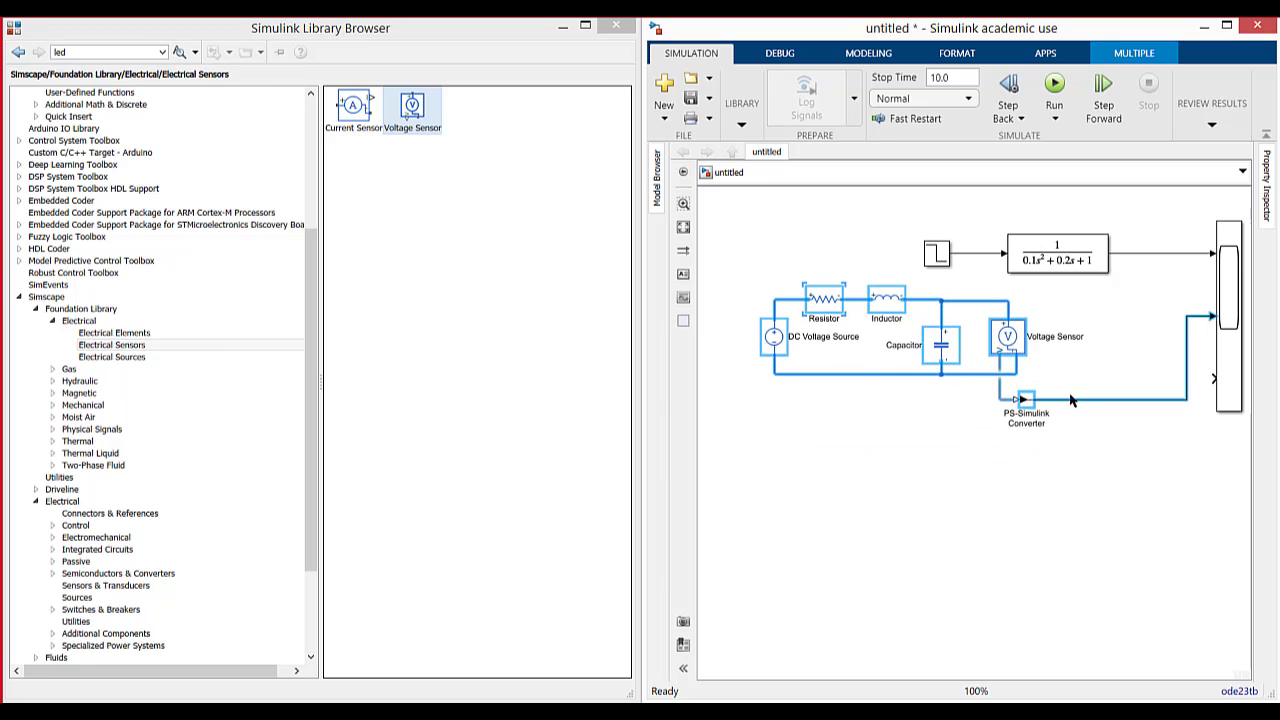
pyautogui.moveTo(1163, 403); pyautogui.dragTo(1122, 352)
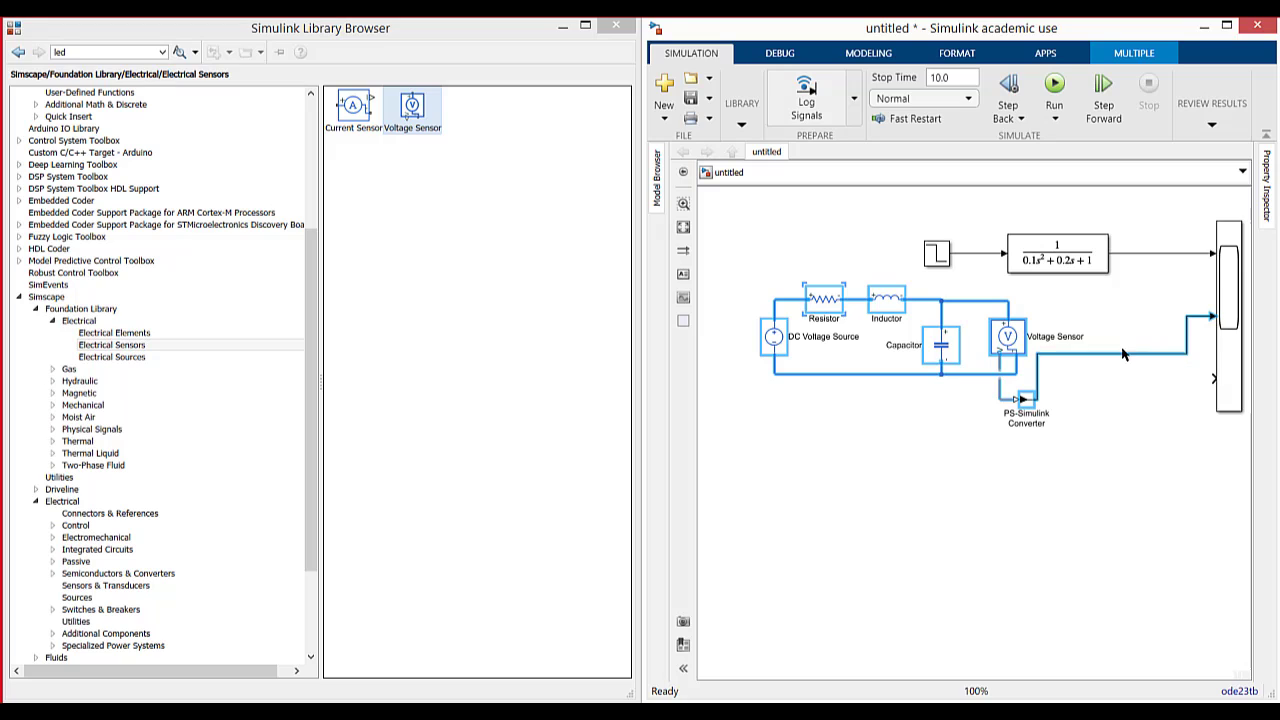
pyautogui.click(1112, 454)
# Step: Add a Simulink Signal Routing Mux block with its default number of inputs to the empty area below the circuit
pyautogui.doubleClick(1133, 468)
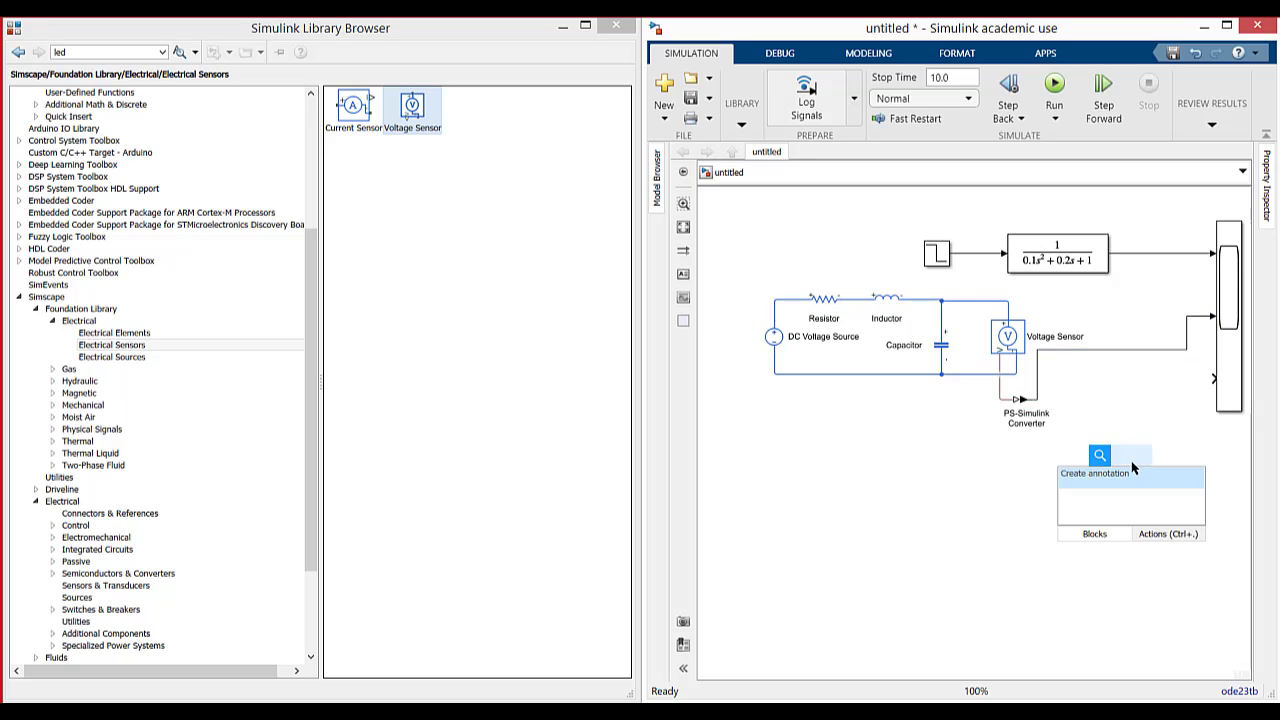
pyautogui.write('mux')
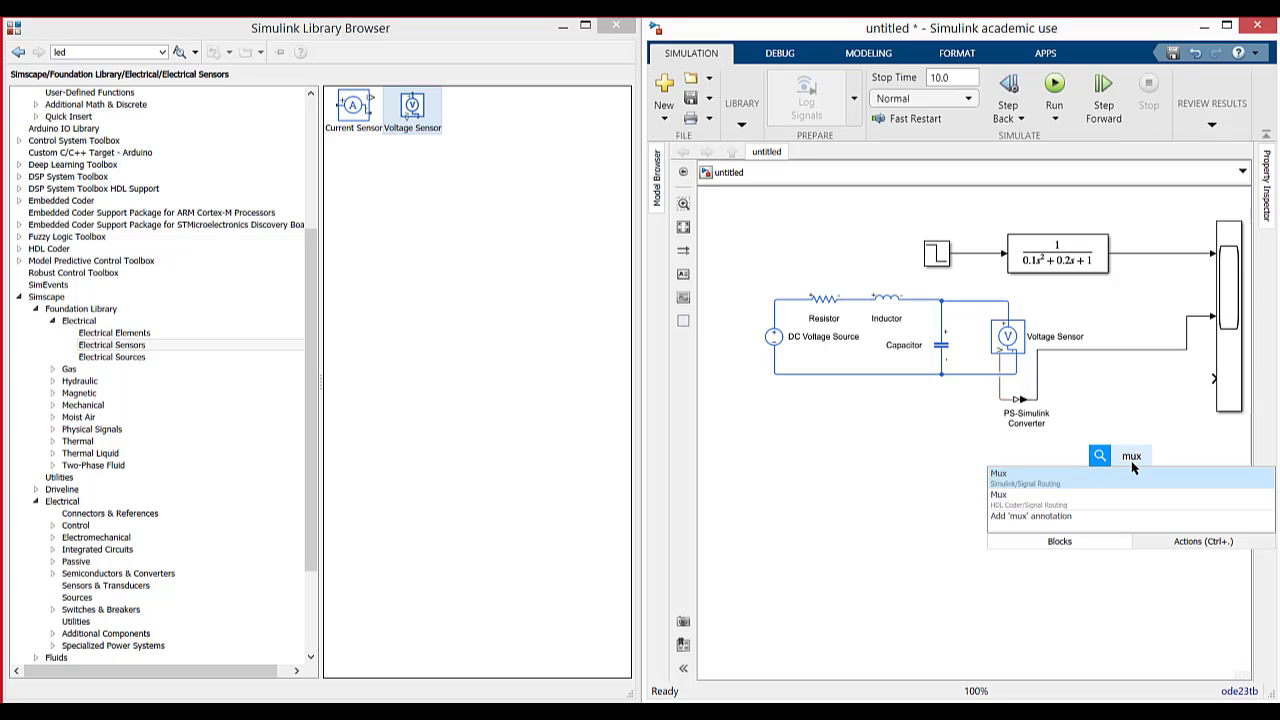
pyautogui.click(1052, 483)
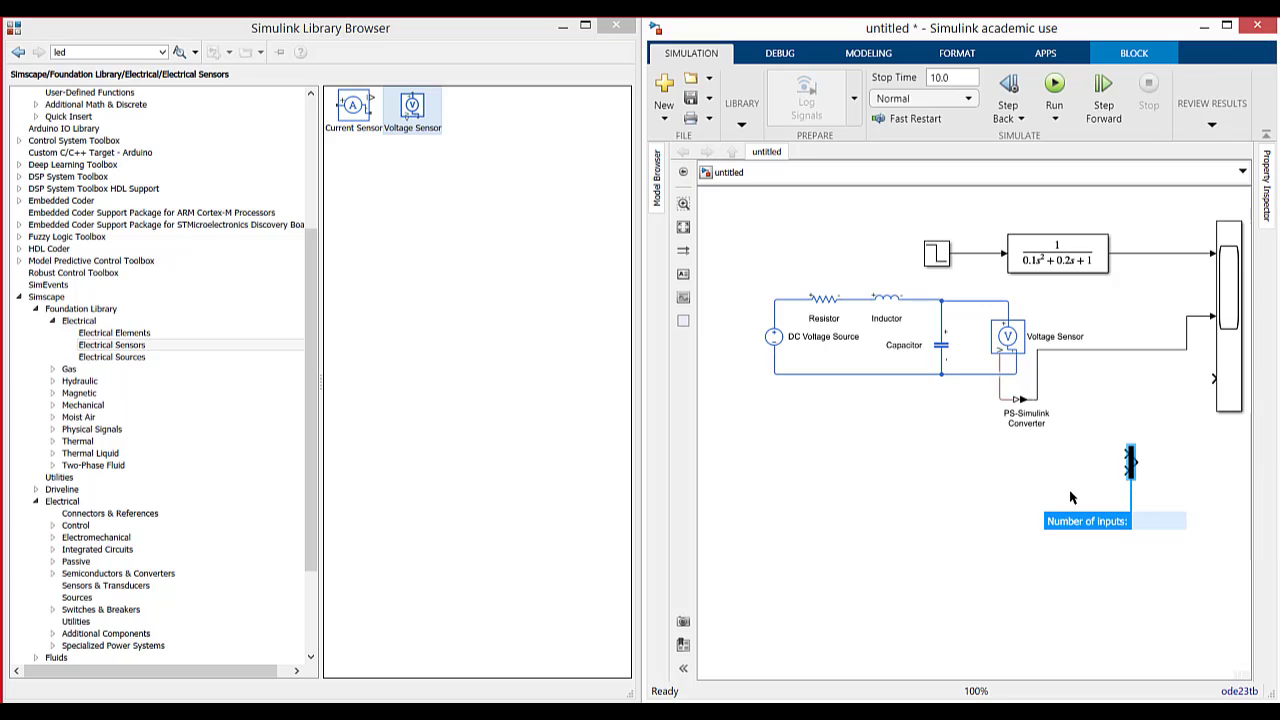
pyautogui.click(1172, 463)
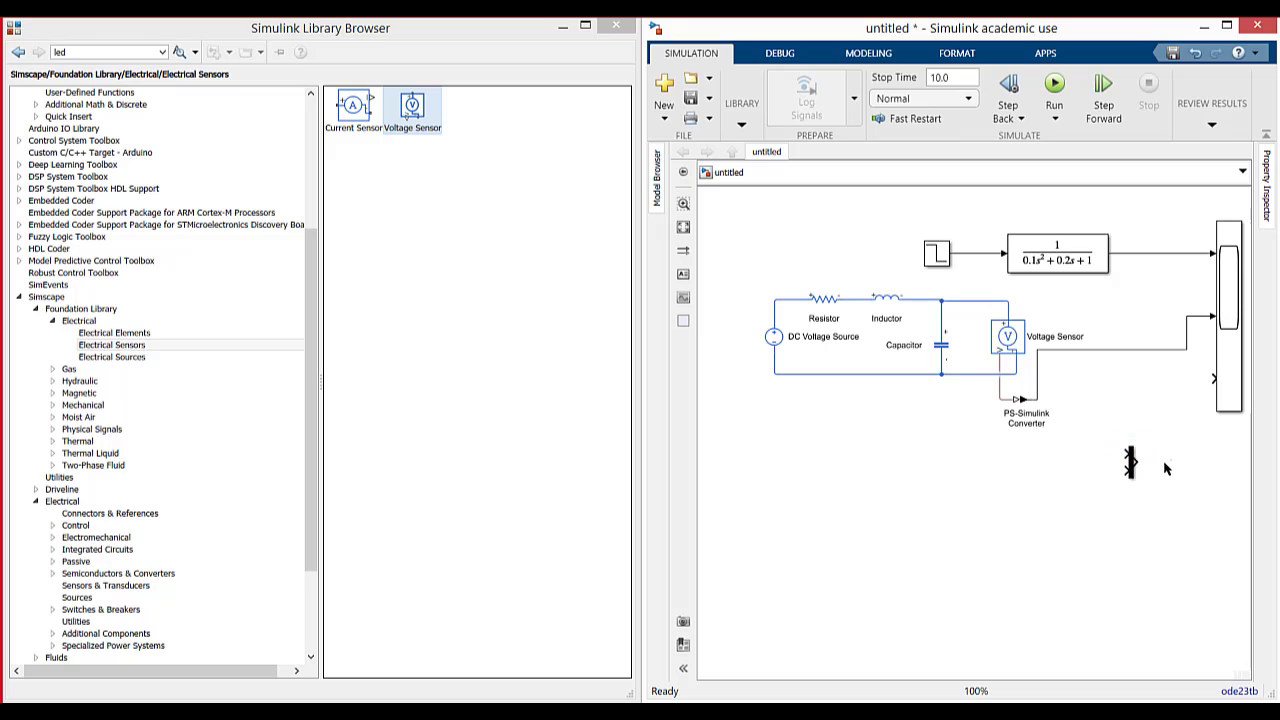
# Step: Place the Mux before the Scope, feed it the transfer function and PS-Simulink Converter signals, and connect its output to the Scope's third input
pyautogui.moveTo(1127, 454); pyautogui.dragTo(1127, 254)
pyautogui.press('Delete')
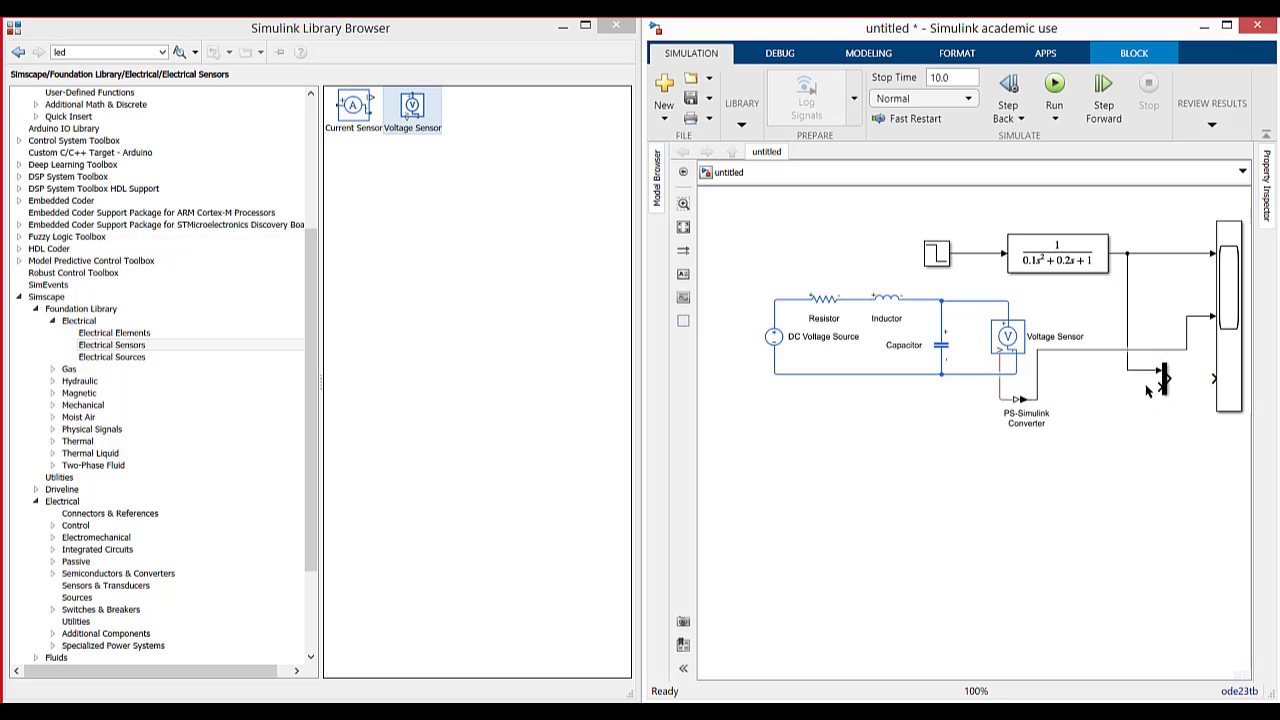
pyautogui.moveTo(1160, 383); pyautogui.dragTo(1107, 350)
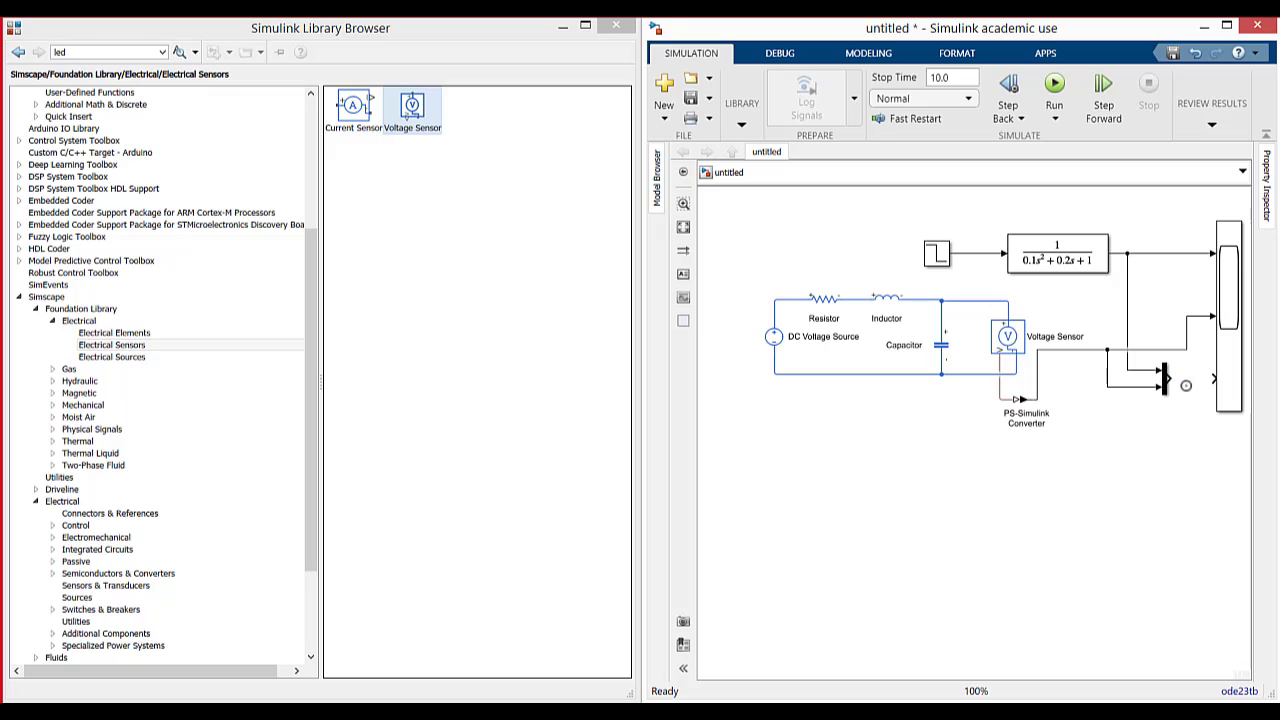
pyautogui.moveTo(1168, 377); pyautogui.dragTo(1213, 378)
# Step: Maximize the model window, run the simulation and read the reported diagnostics before closing them
pyautogui.click(1234, 24)
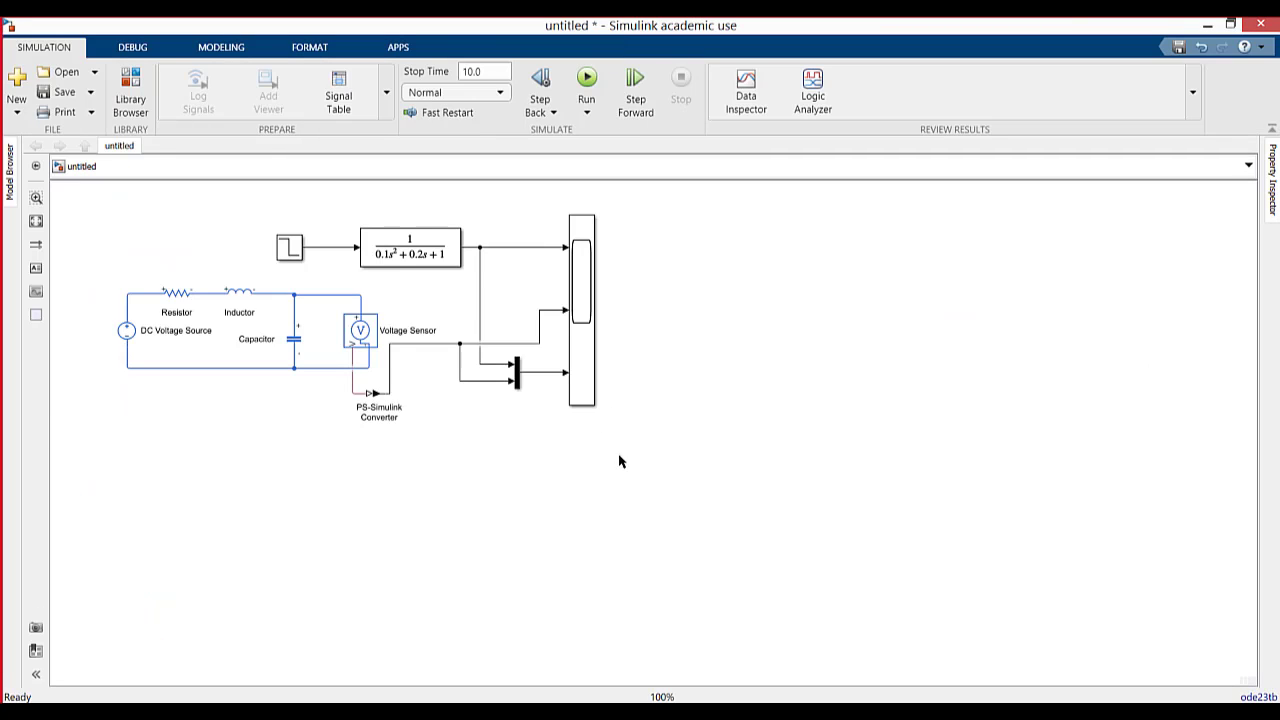
pyautogui.click(587, 79)
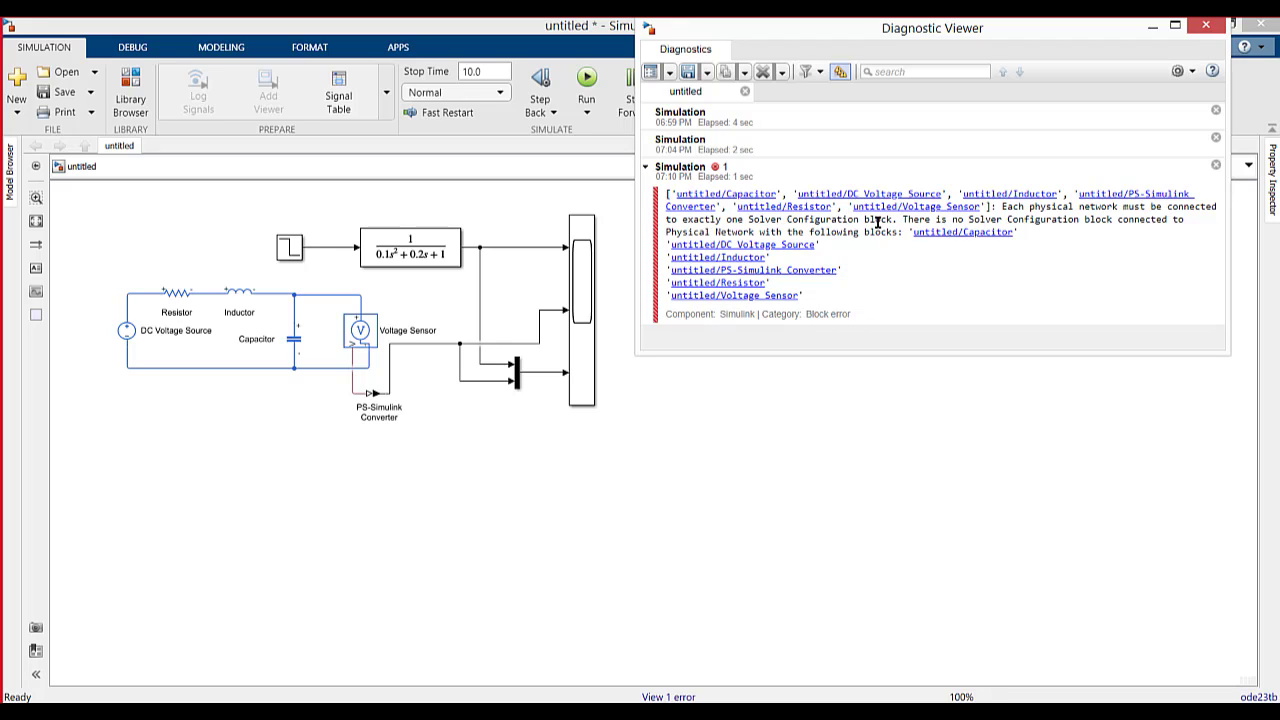
pyautogui.click(1206, 25)
# Step: Add a Solver Configuration block and connect it to the circuit wire below the DC Voltage Source
pyautogui.doubleClick(90, 512)
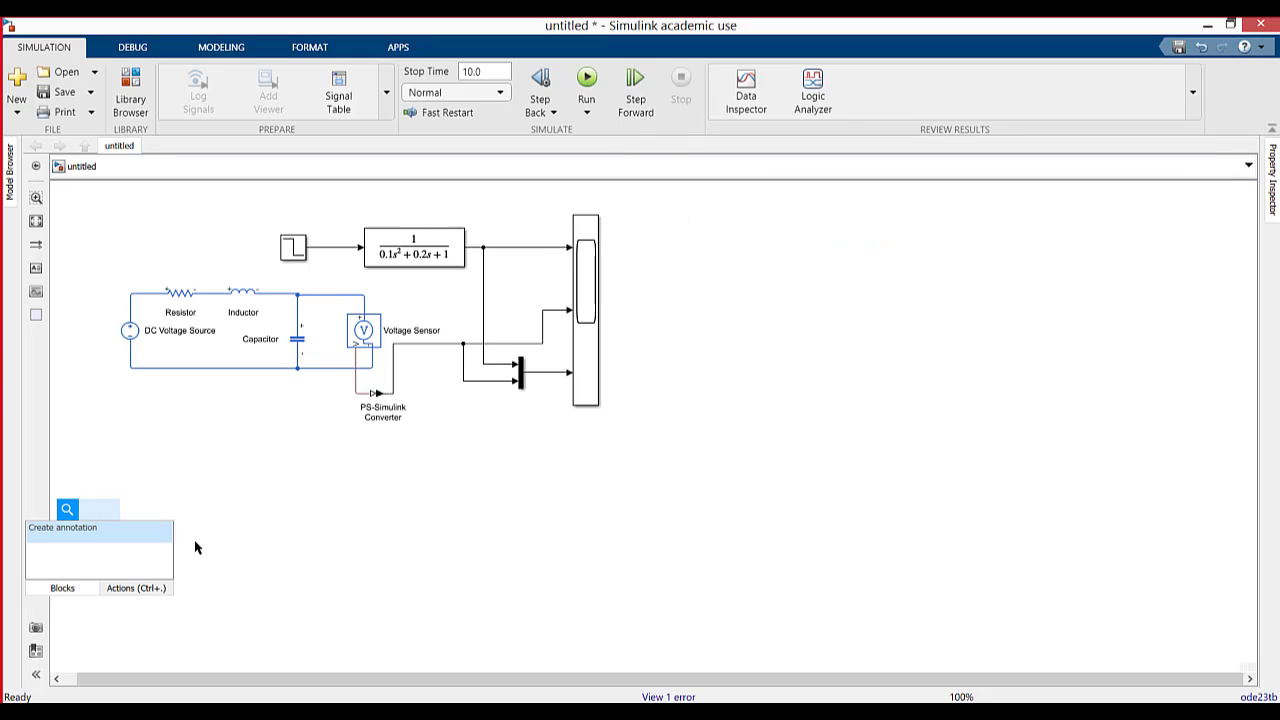
pyautogui.write('solver')
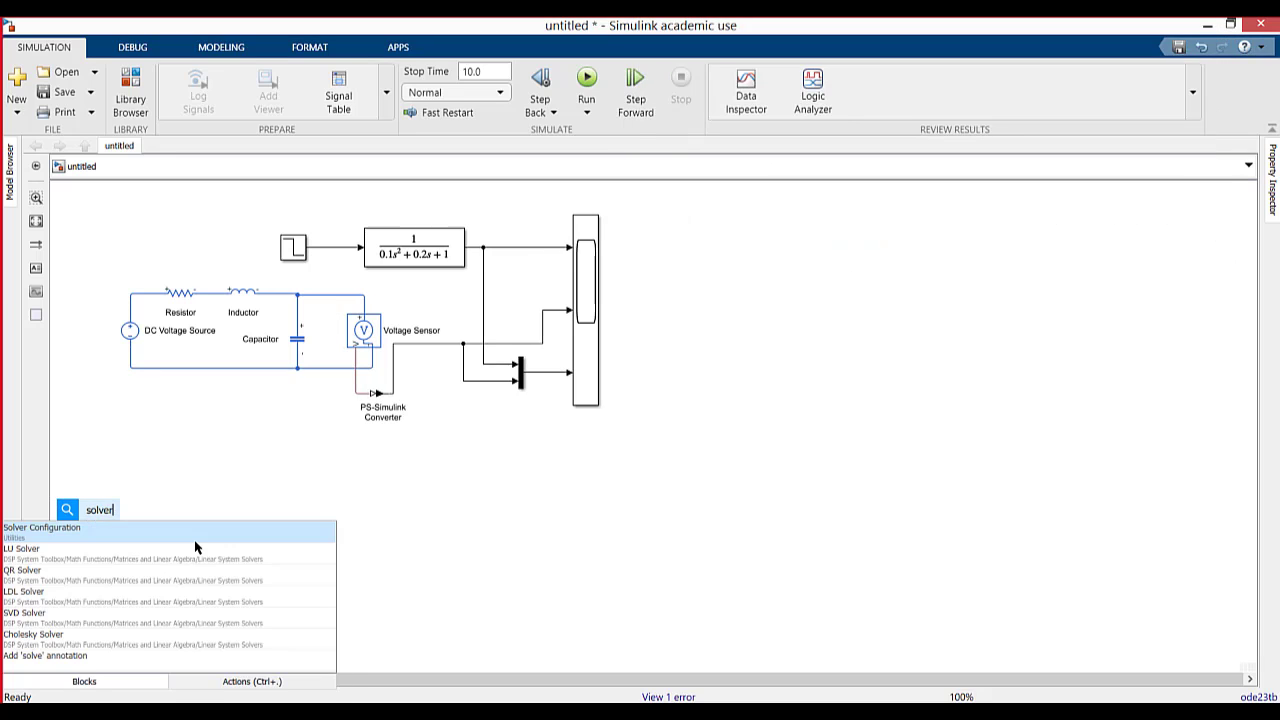
pyautogui.click(134, 541)
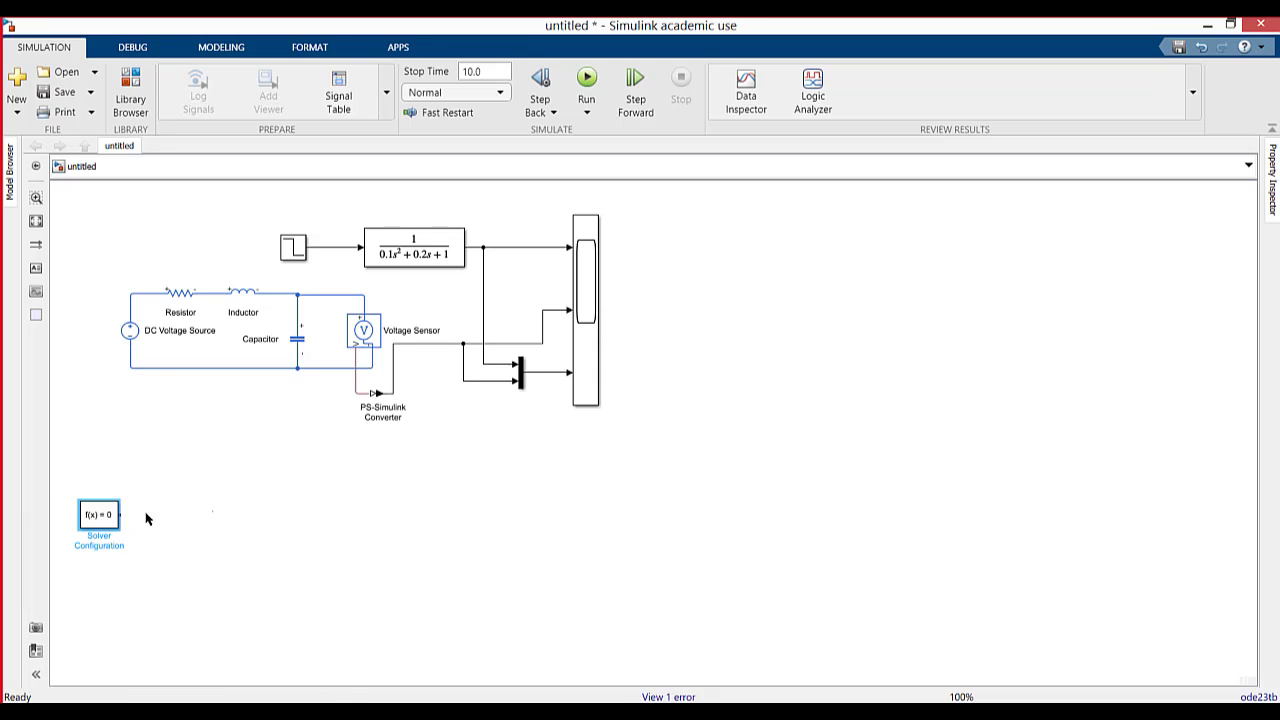
pyautogui.doubleClick(689, 26)
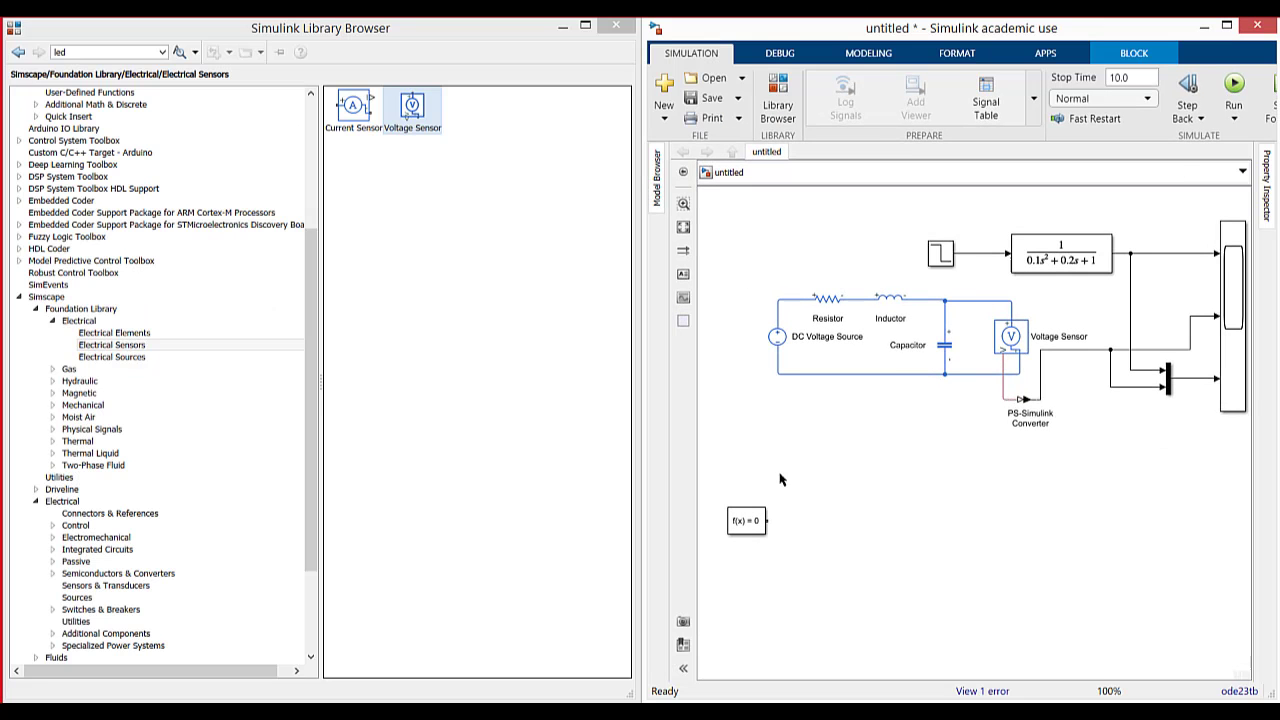
pyautogui.moveTo(740, 522); pyautogui.dragTo(778, 363)
pyautogui.click(787, 430)
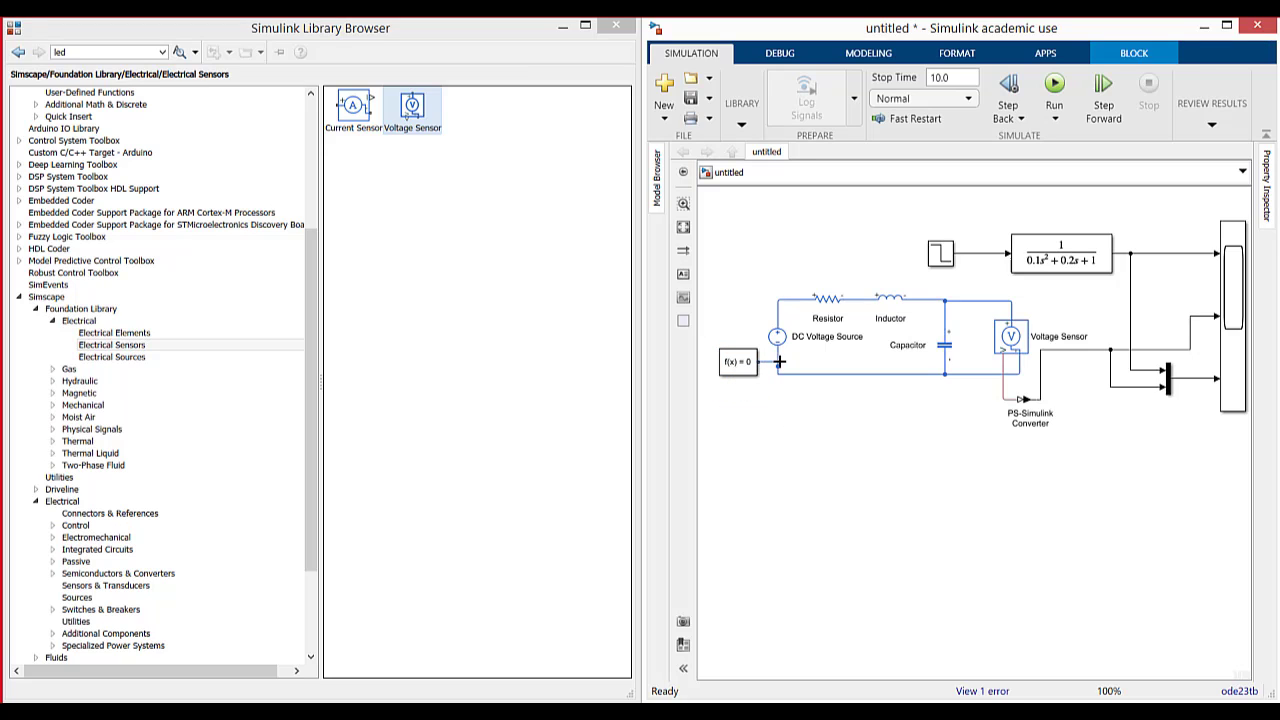
# Step: Turn on the block name display for the Solver Configuration block
pyautogui.rightClick(741, 366)
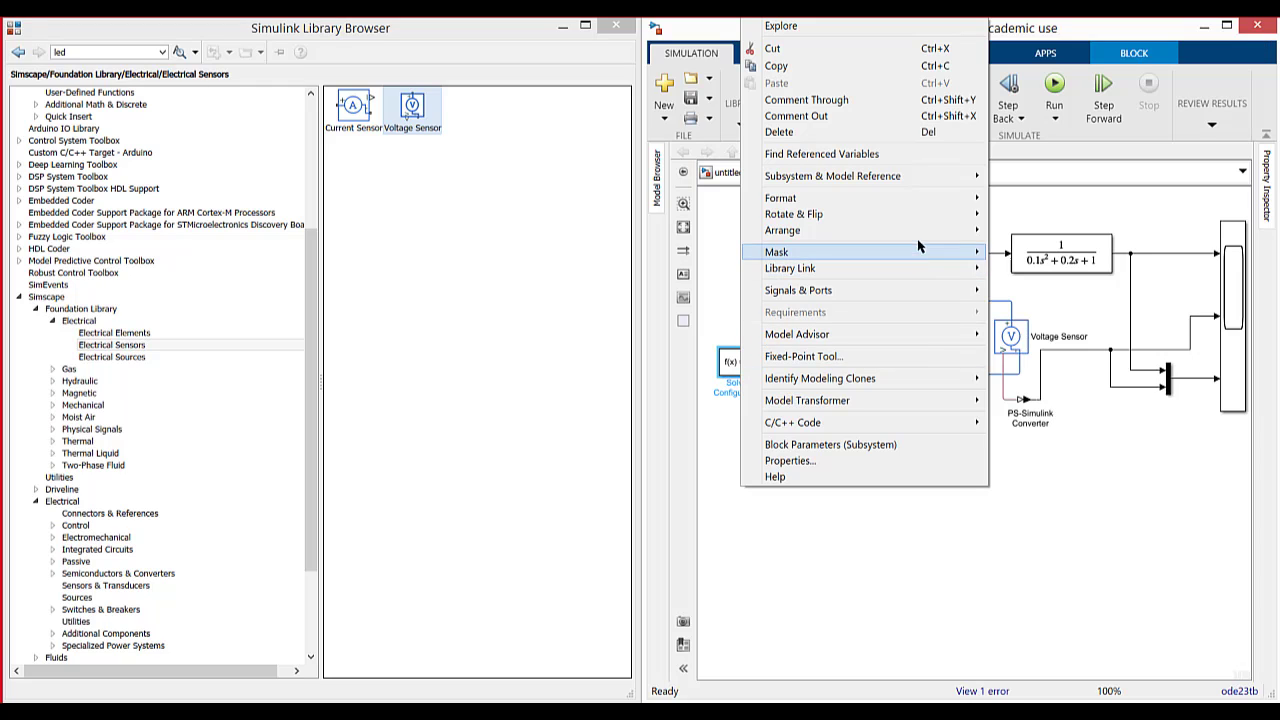
pyautogui.moveTo(910, 200)
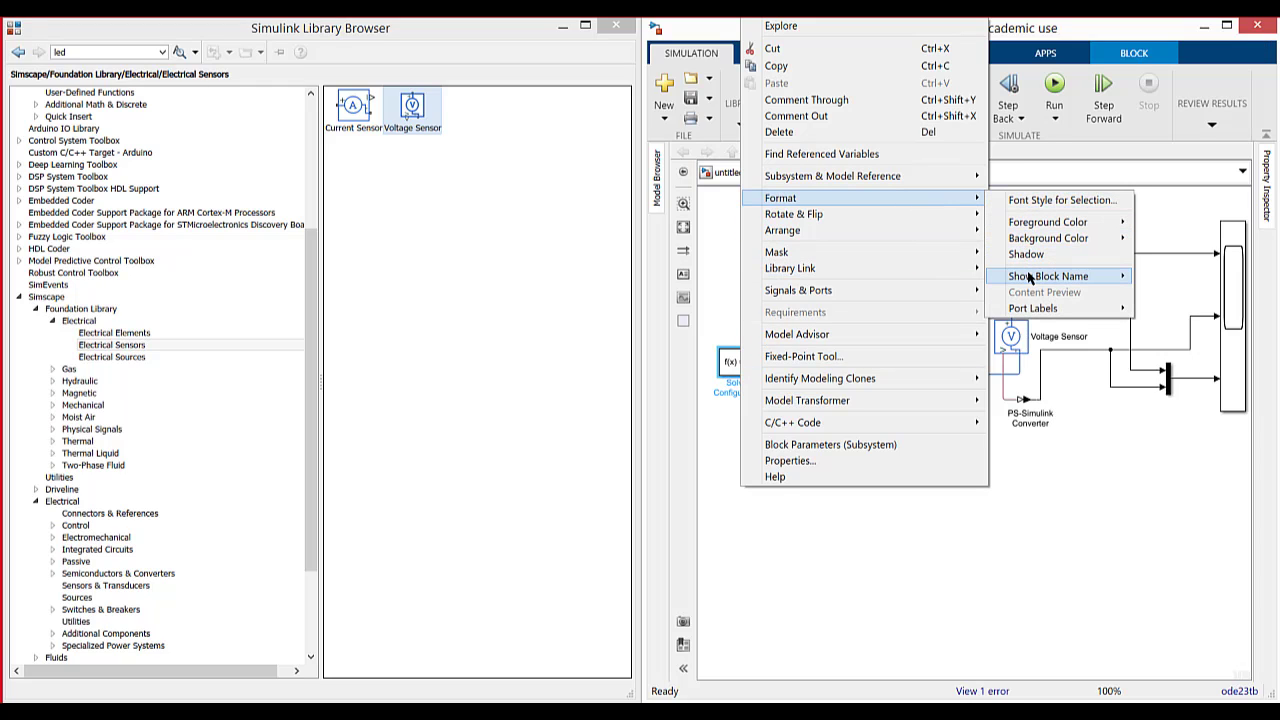
pyautogui.moveTo(1058, 278)
pyautogui.click(1162, 279)
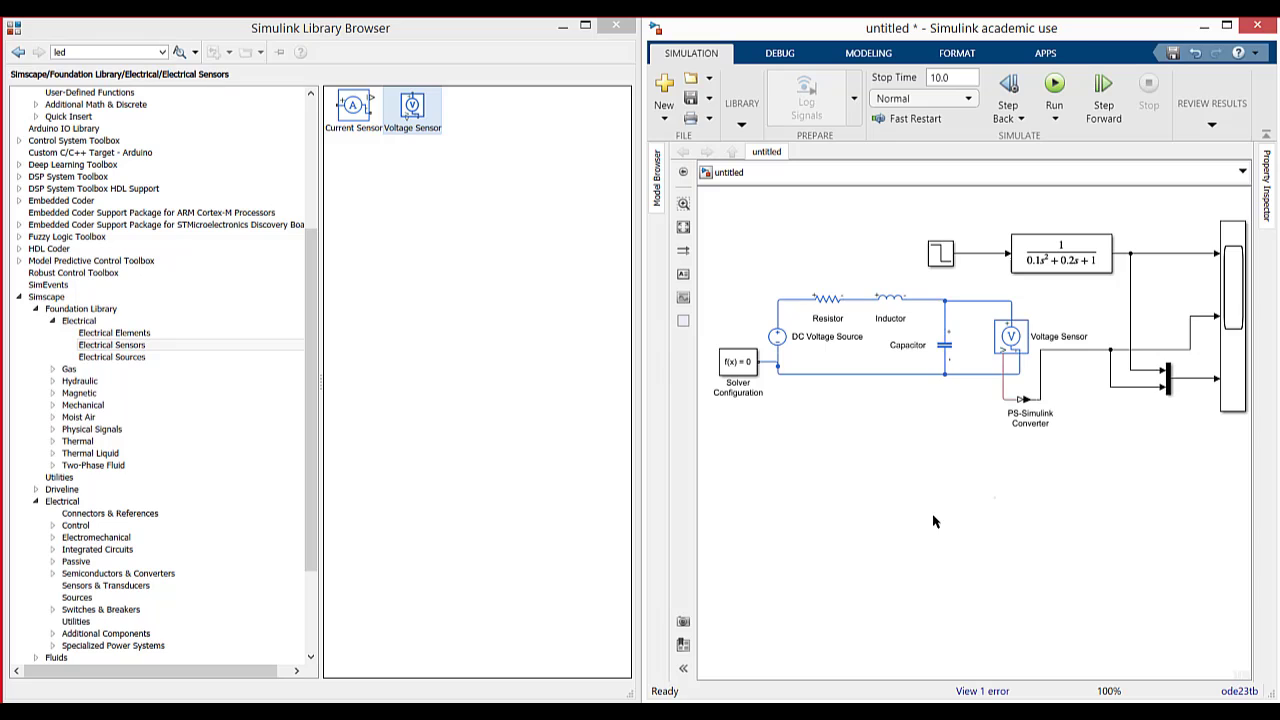
# Step: Run the simulation with the Solver Configuration block in place and review the warnings and errors in the Diagnostic Viewer
pyautogui.click(1058, 88)
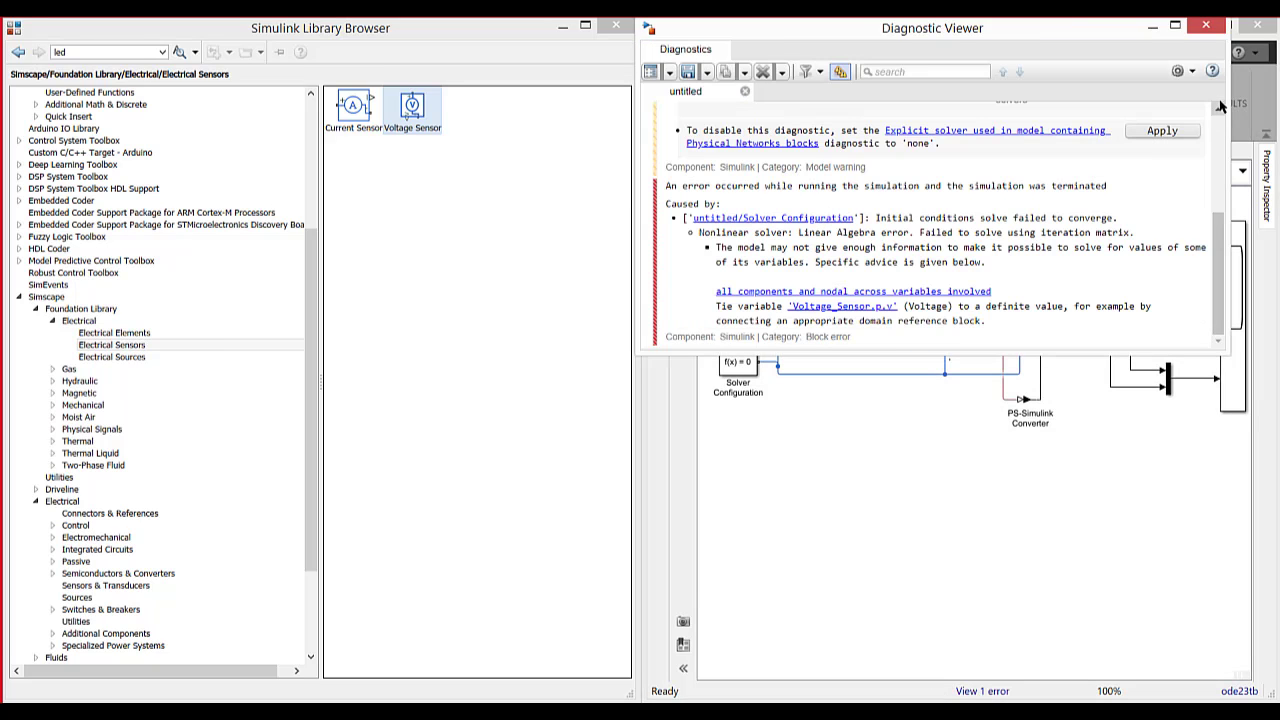
pyautogui.scroll(4, 914, 206)
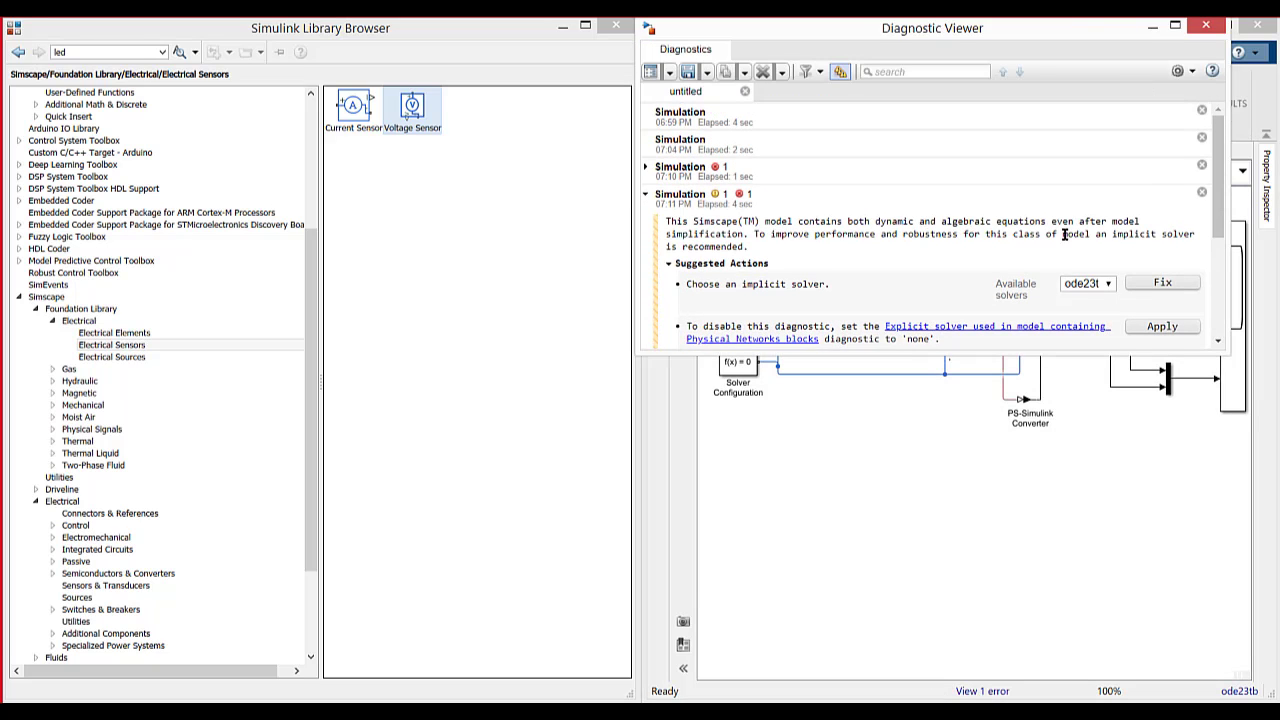
pyautogui.scroll(-1, 955, 272)
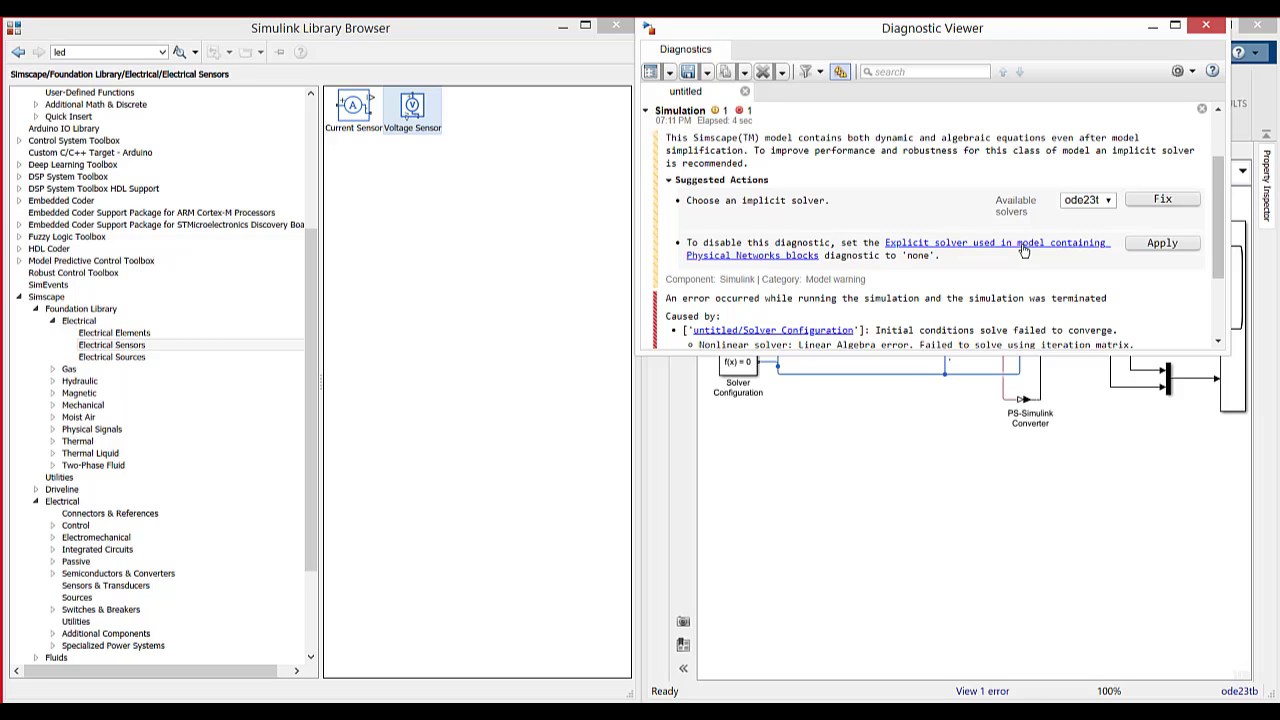
# Step: Set the Simscape diagnostic "Explicit solver used in model containing Physical Networks blocks" to none and return to the model
pyautogui.click(1088, 249)
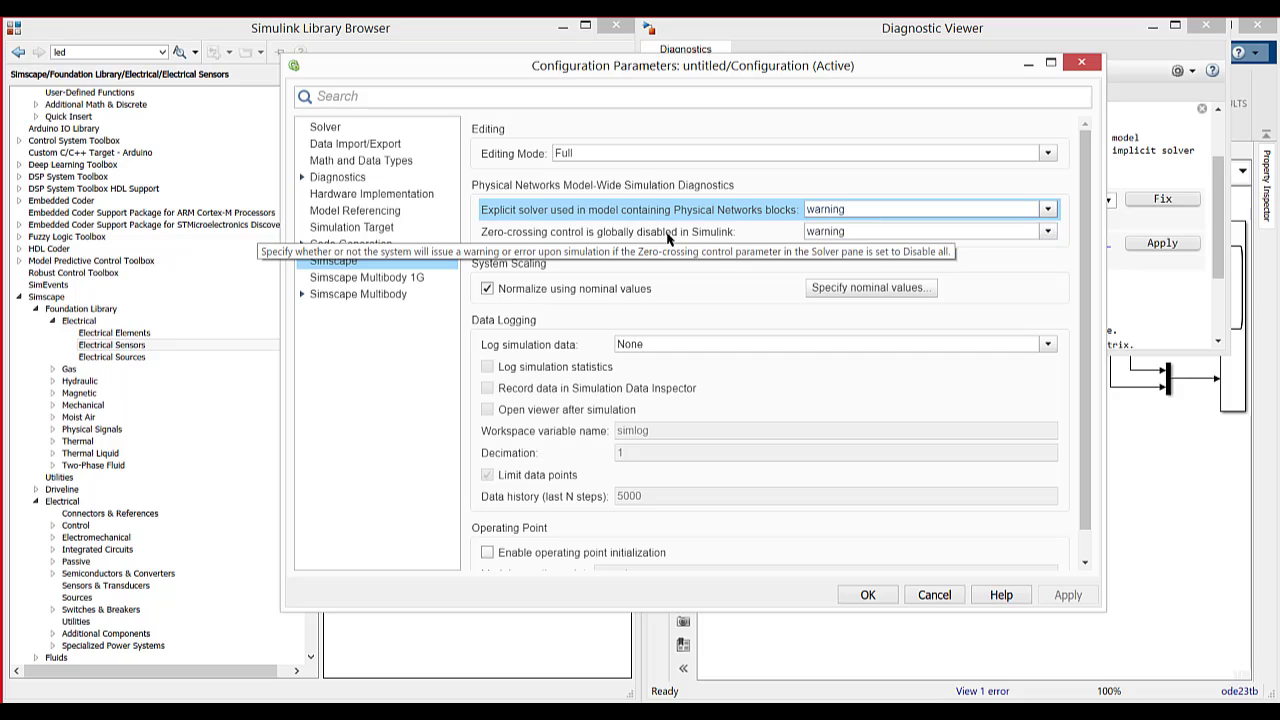
pyautogui.click(888, 210)
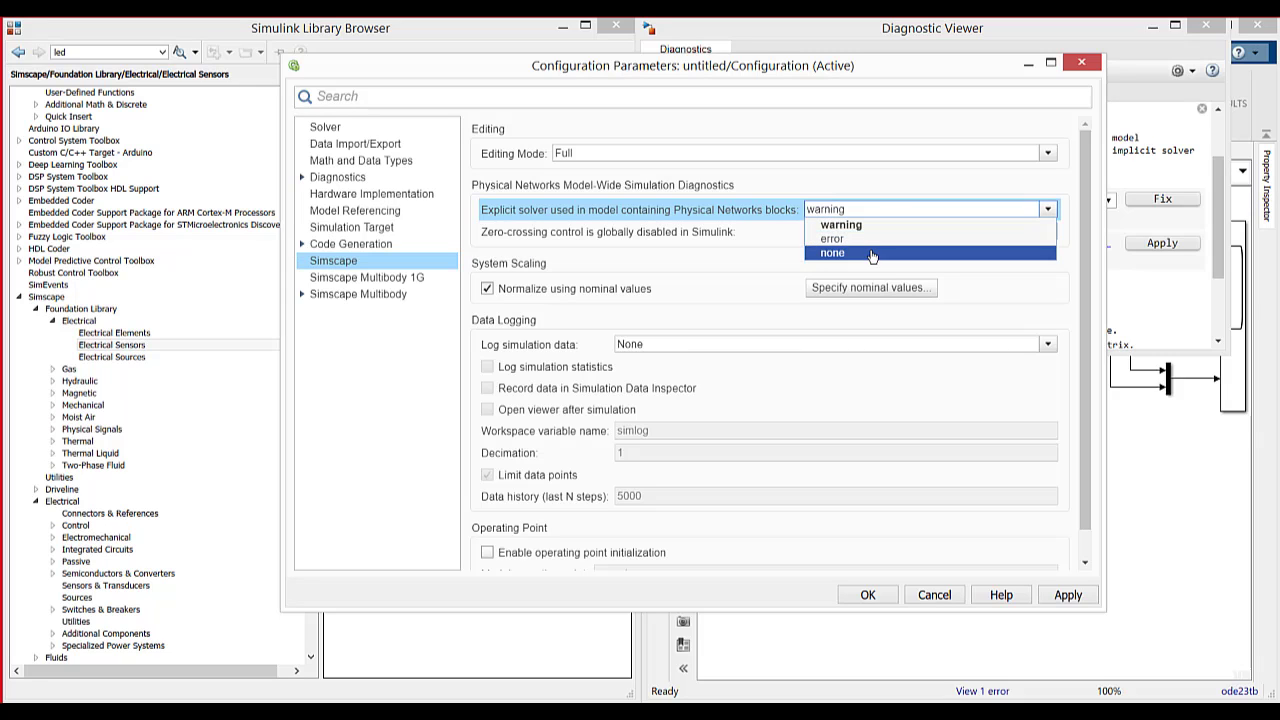
pyautogui.click(870, 252)
pyautogui.click(1066, 595)
pyautogui.click(893, 595)
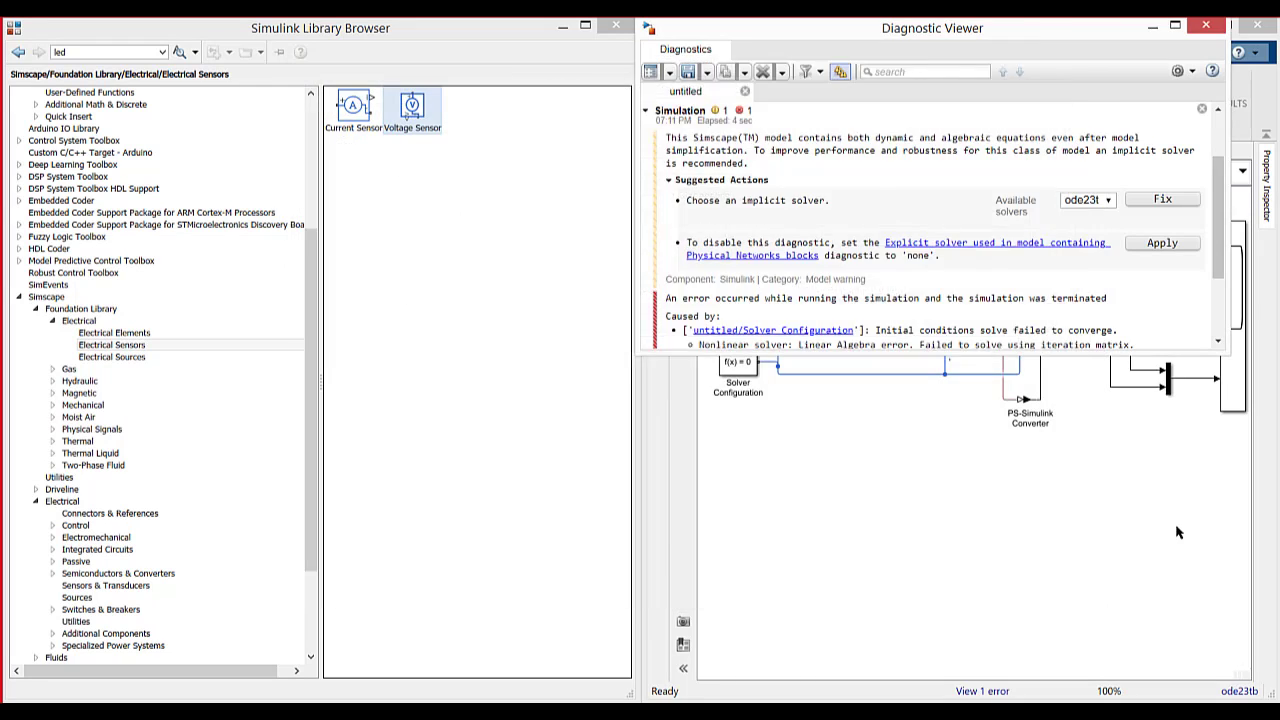
pyautogui.click(1177, 528)
# Step: Rerun the simulation, maximize the Diagnostic Viewer and expand the earlier runs to compare their error details
pyautogui.click(1054, 84)
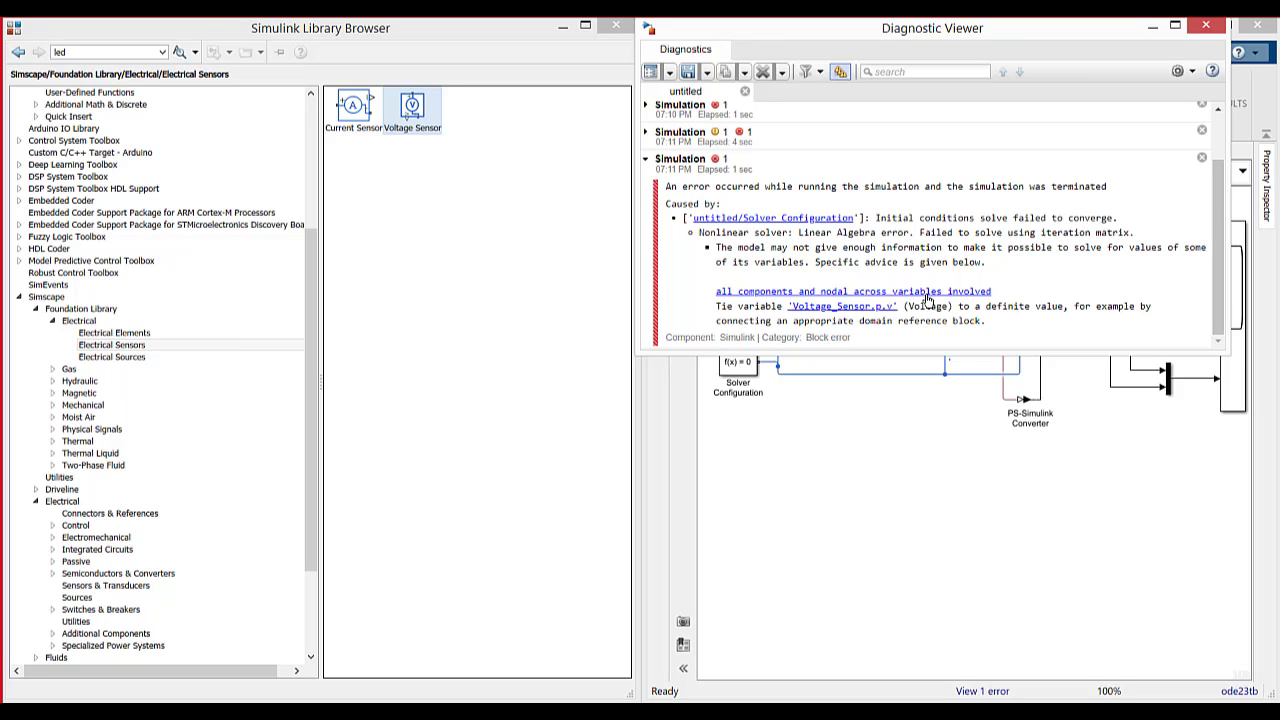
pyautogui.click(1175, 25)
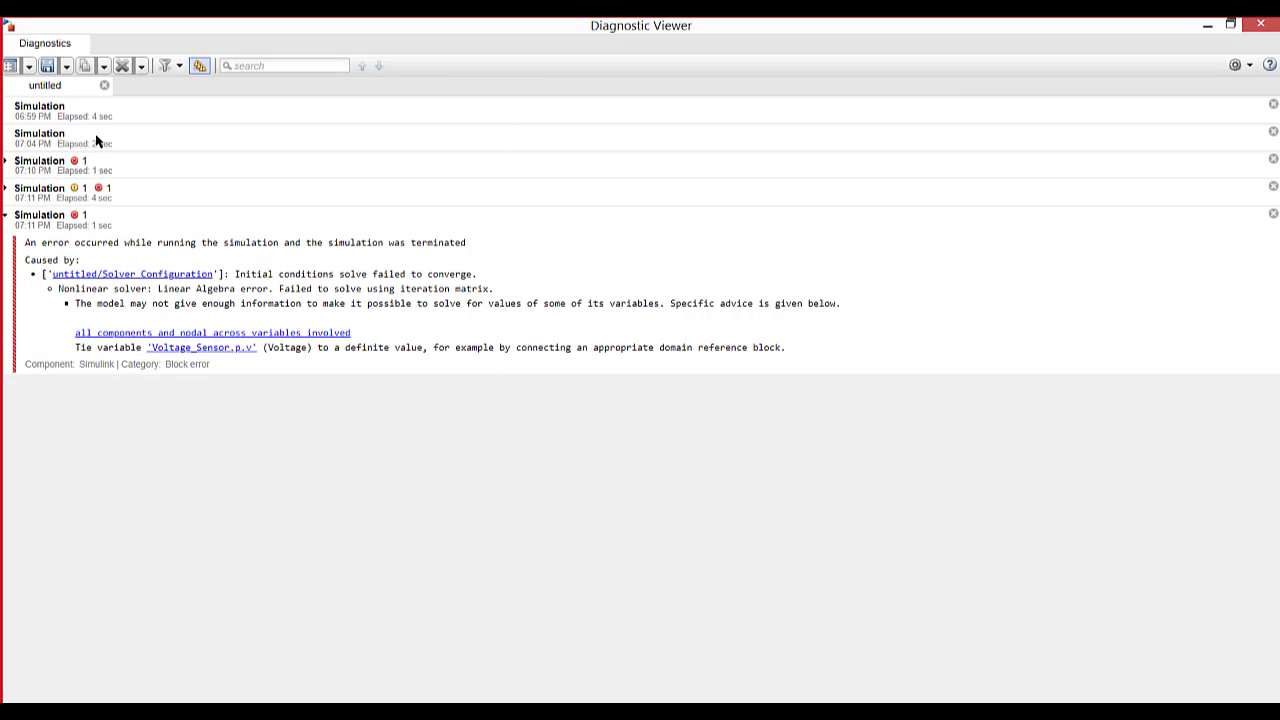
pyautogui.click(74, 167)
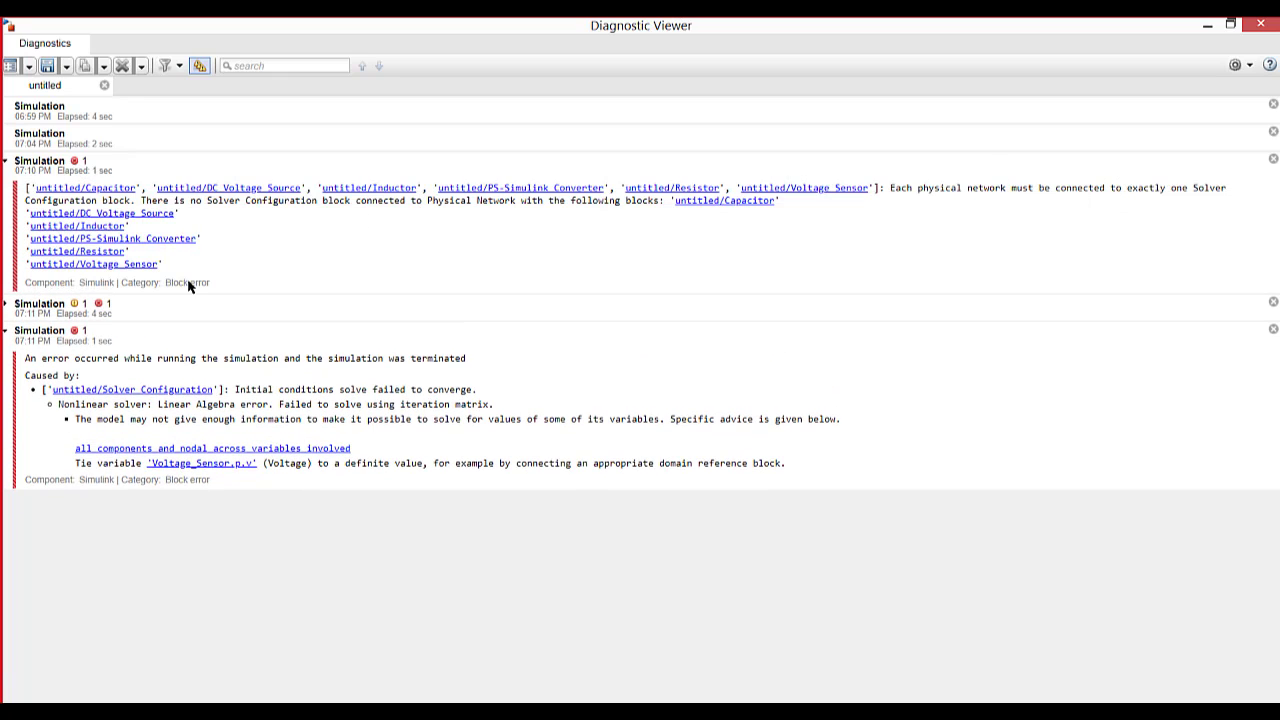
pyautogui.click(48, 314)
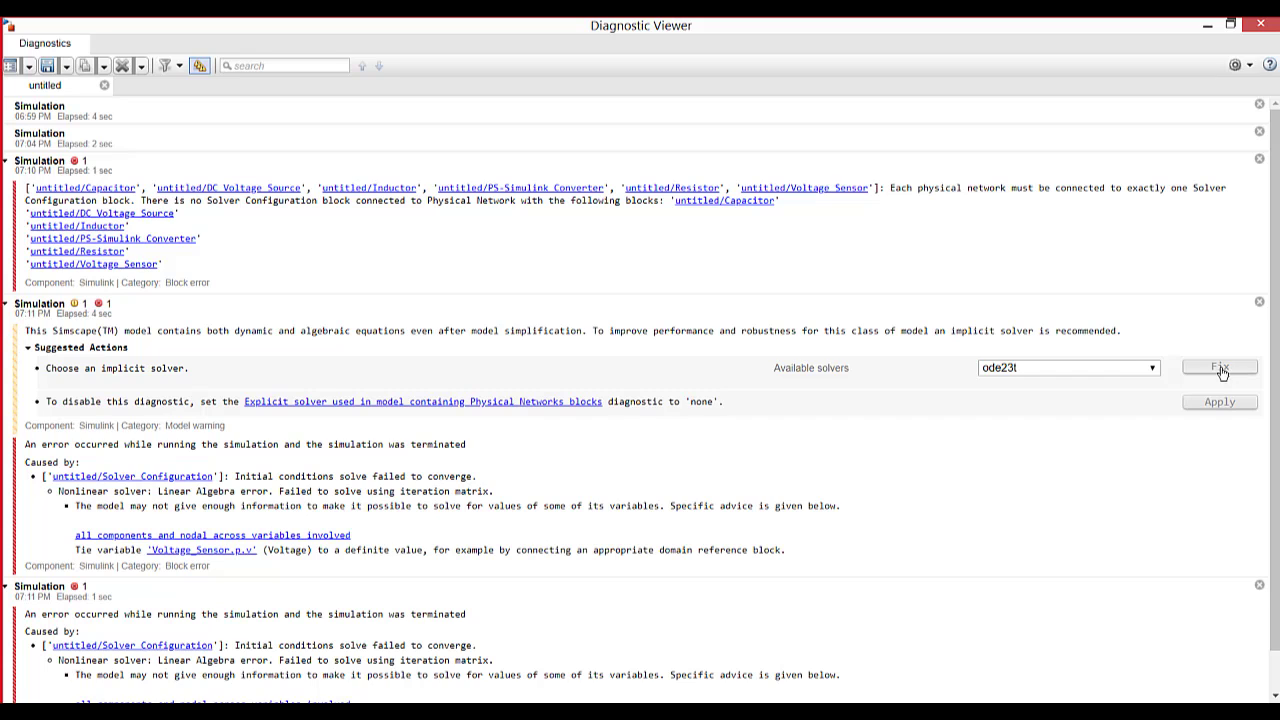
# Step: Check the explicit-solver diagnostic setting in the Simscape configuration, close the Diagnostic Viewer and run the simulation once more
pyautogui.click(531, 404)
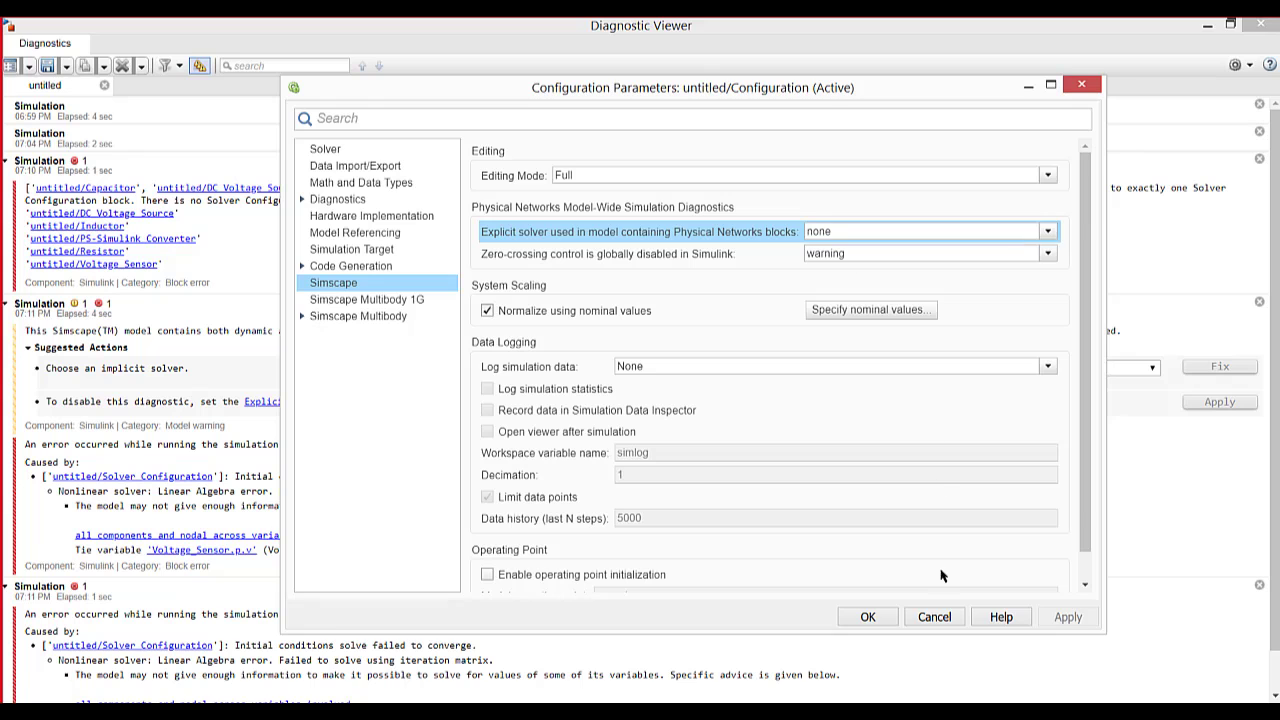
pyautogui.click(867, 617)
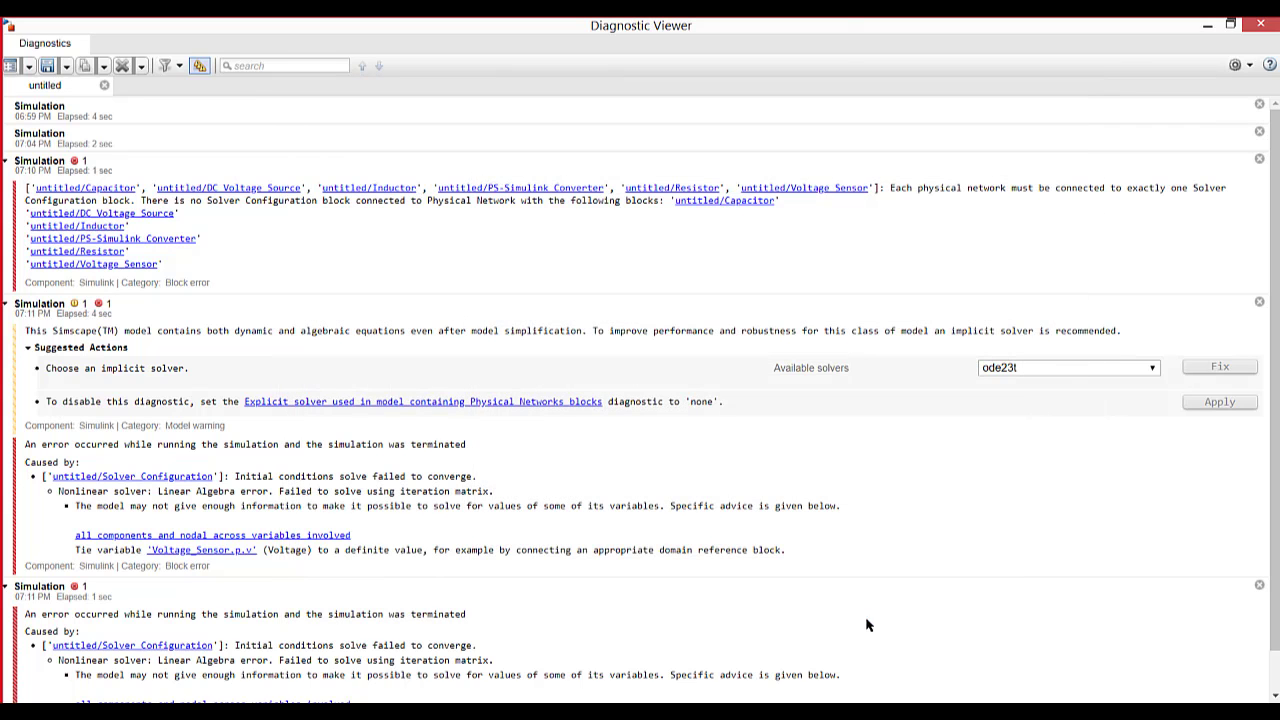
pyautogui.click(1260, 32)
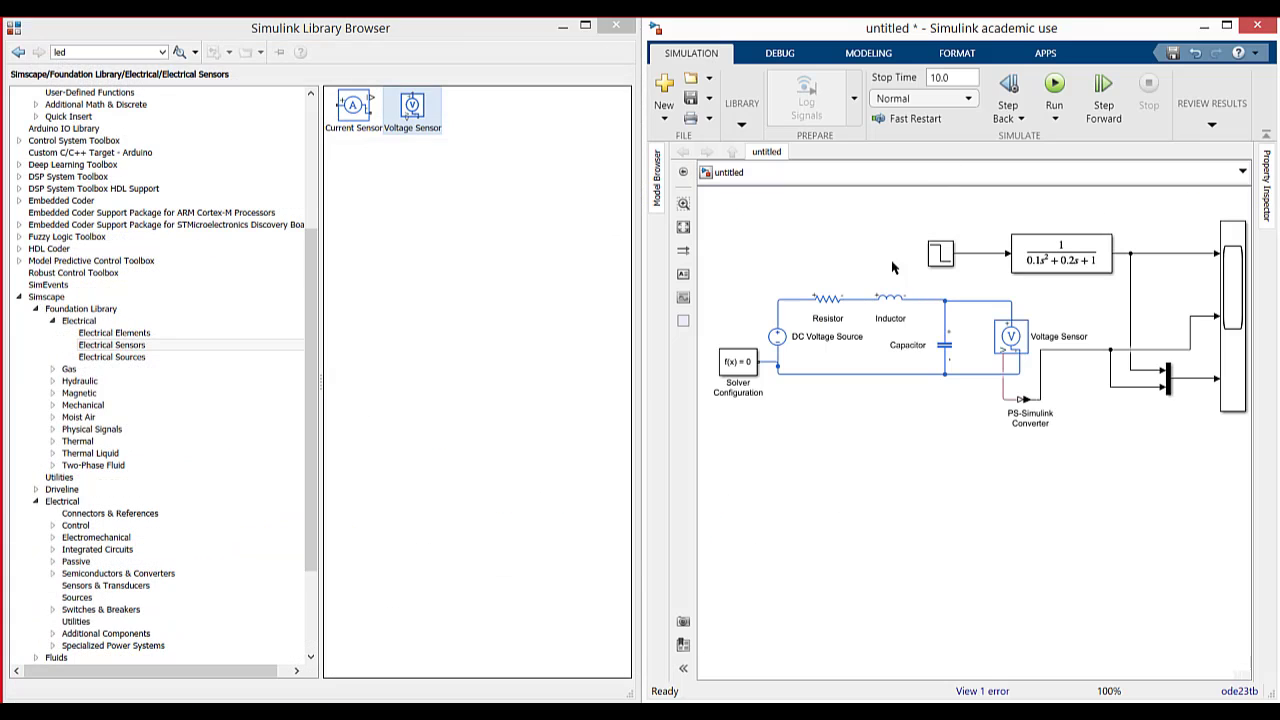
pyautogui.click(1054, 85)
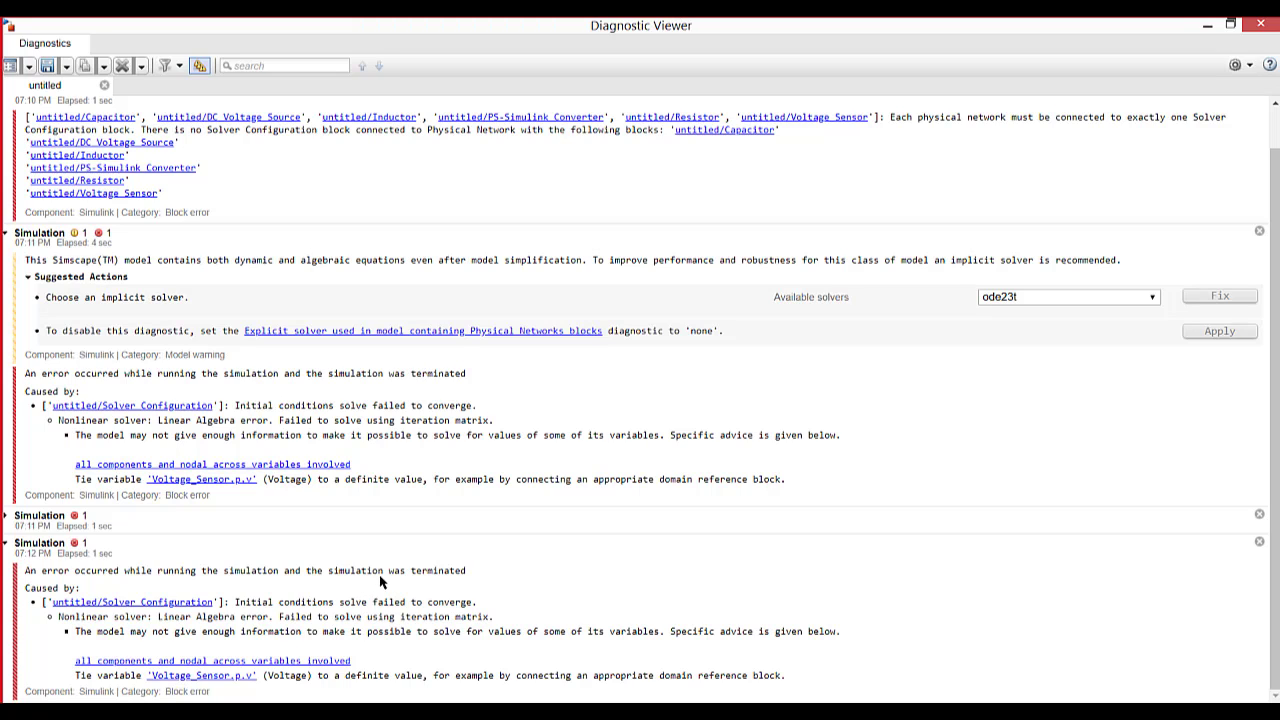
# Step: Try to apply ode15s as the implicit solver suggested by the Simscape solver warning
pyautogui.click(1074, 299)
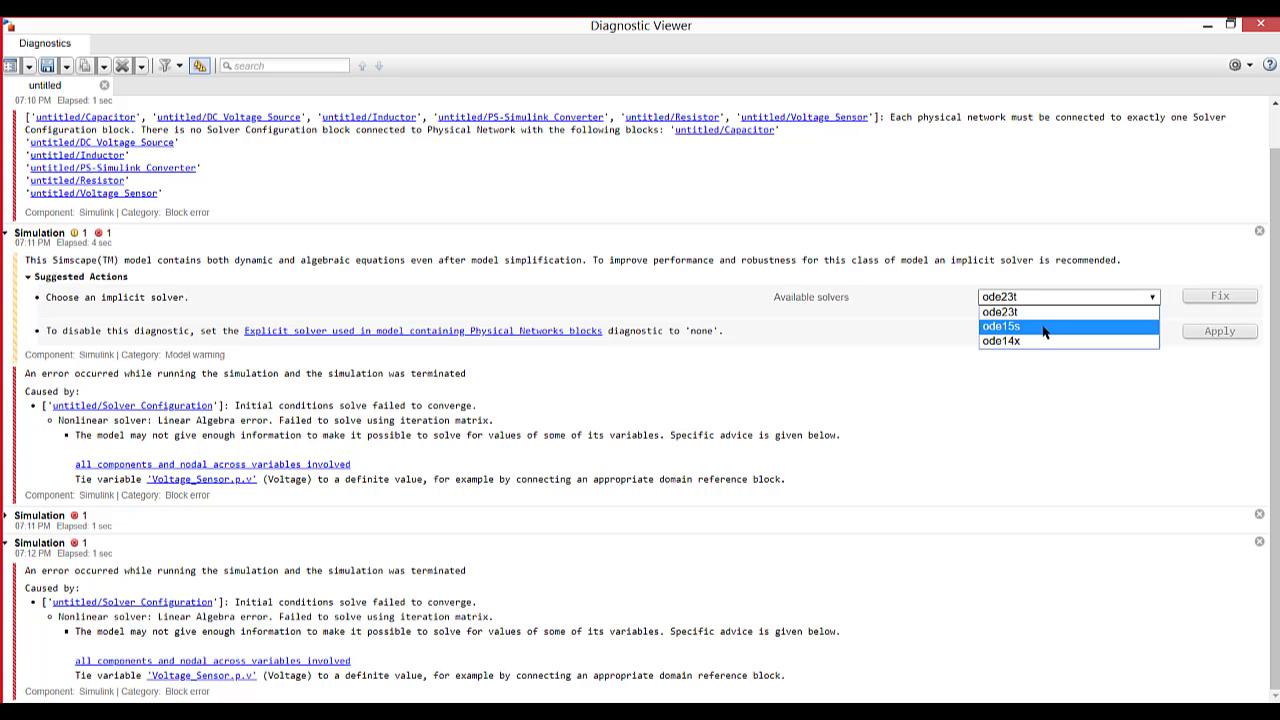
pyautogui.click(1048, 327)
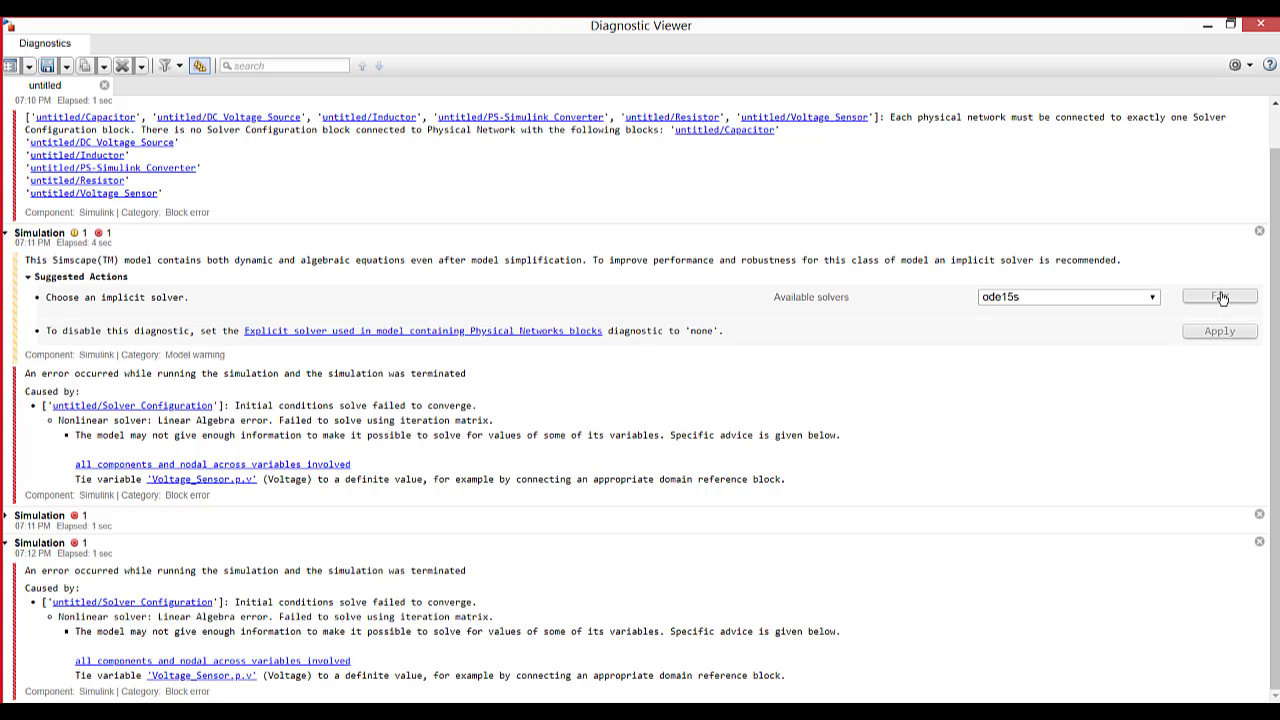
pyautogui.click(1221, 298)
# Step: Locate the Solver Configuration block from its convergence error, review all its parameters and close them without changes
pyautogui.click(176, 409)
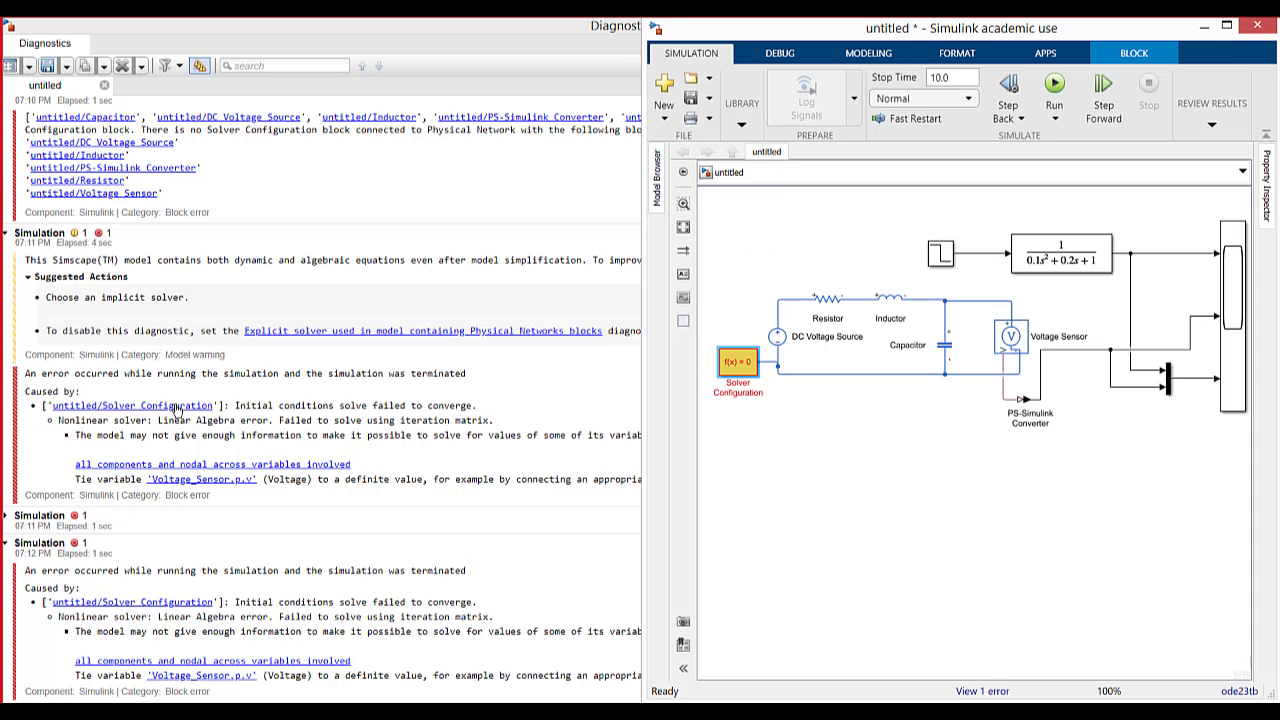
pyautogui.click(727, 370)
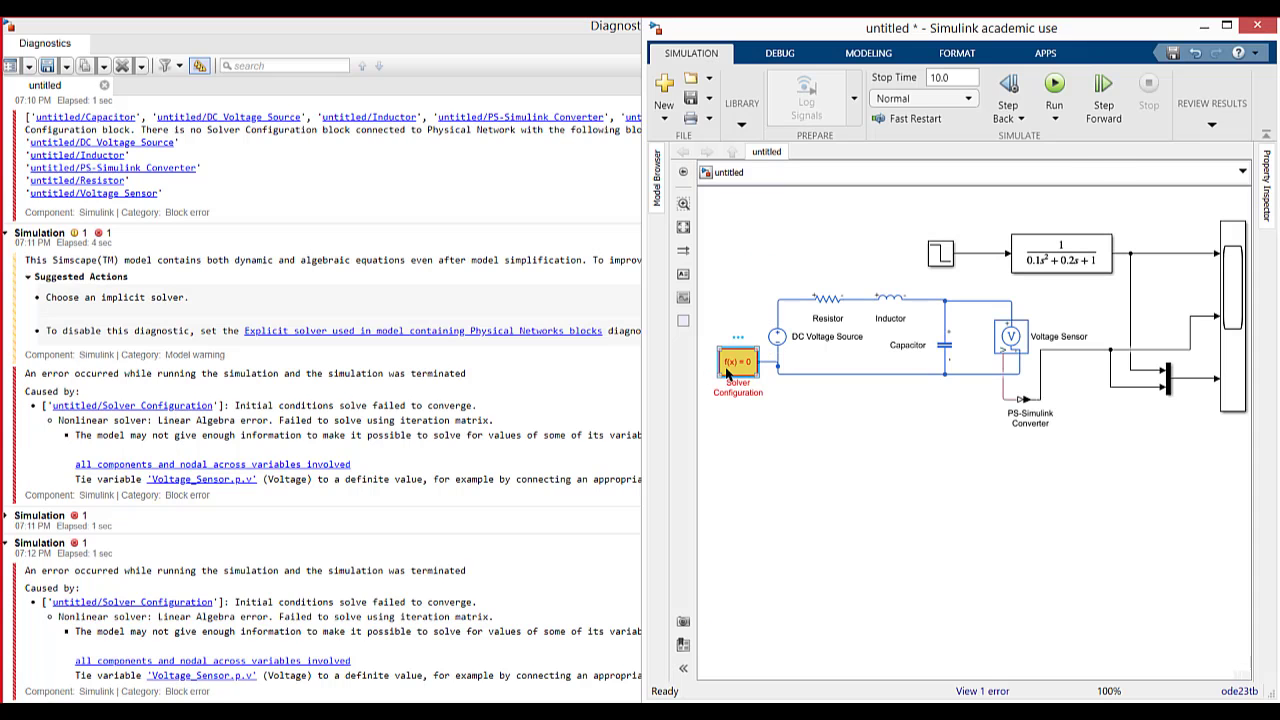
pyautogui.doubleClick(728, 370)
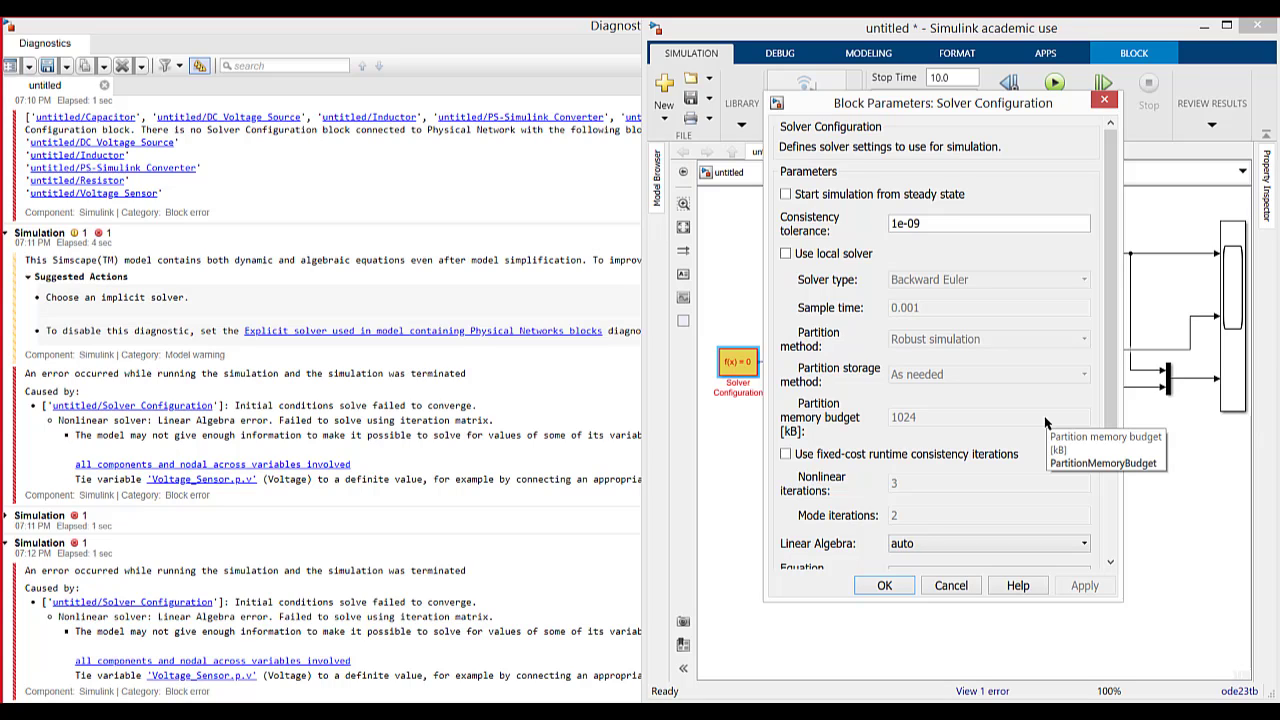
pyautogui.scroll(-3, 1060, 400)
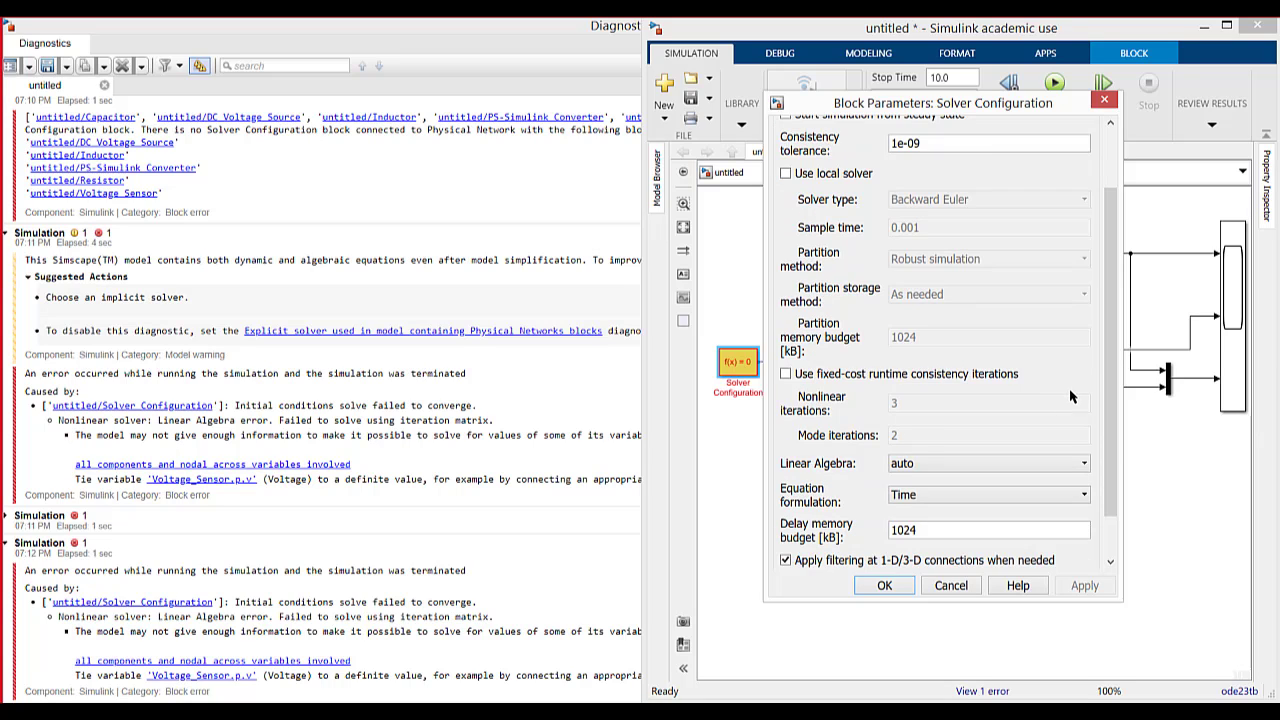
pyautogui.scroll(-1, 911, 489)
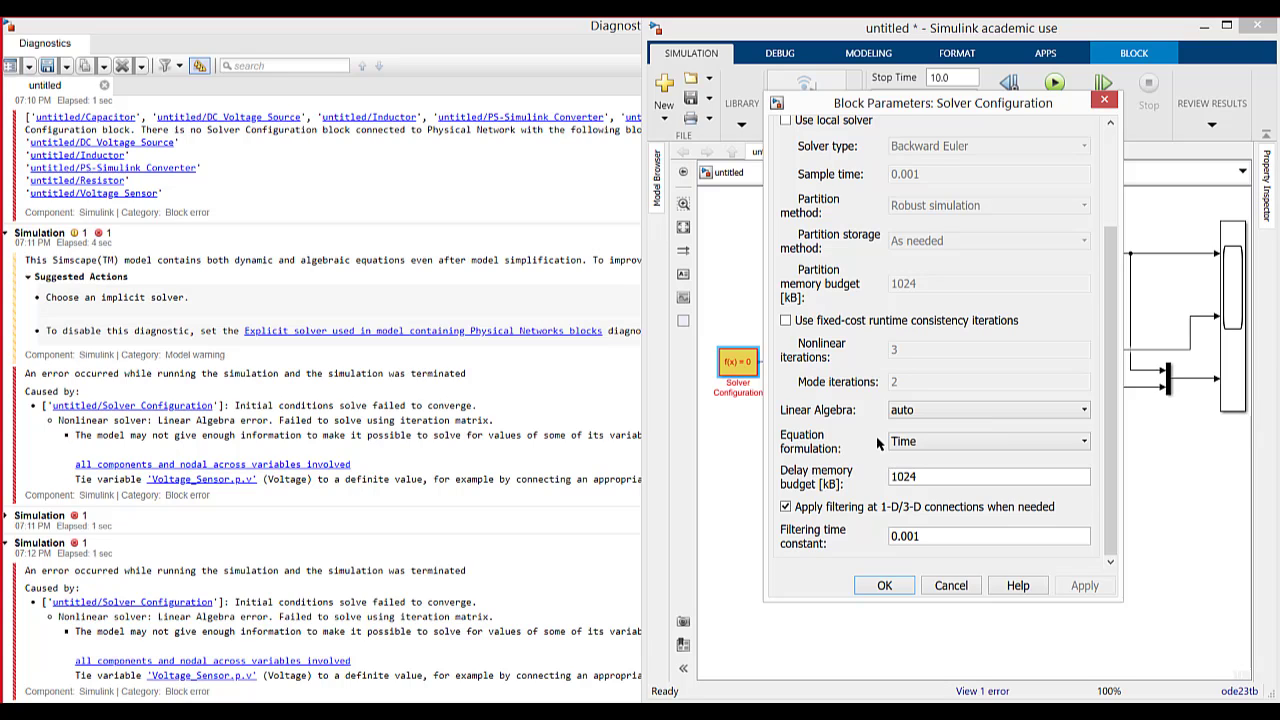
pyautogui.click(884, 584)
pyautogui.click(823, 489)
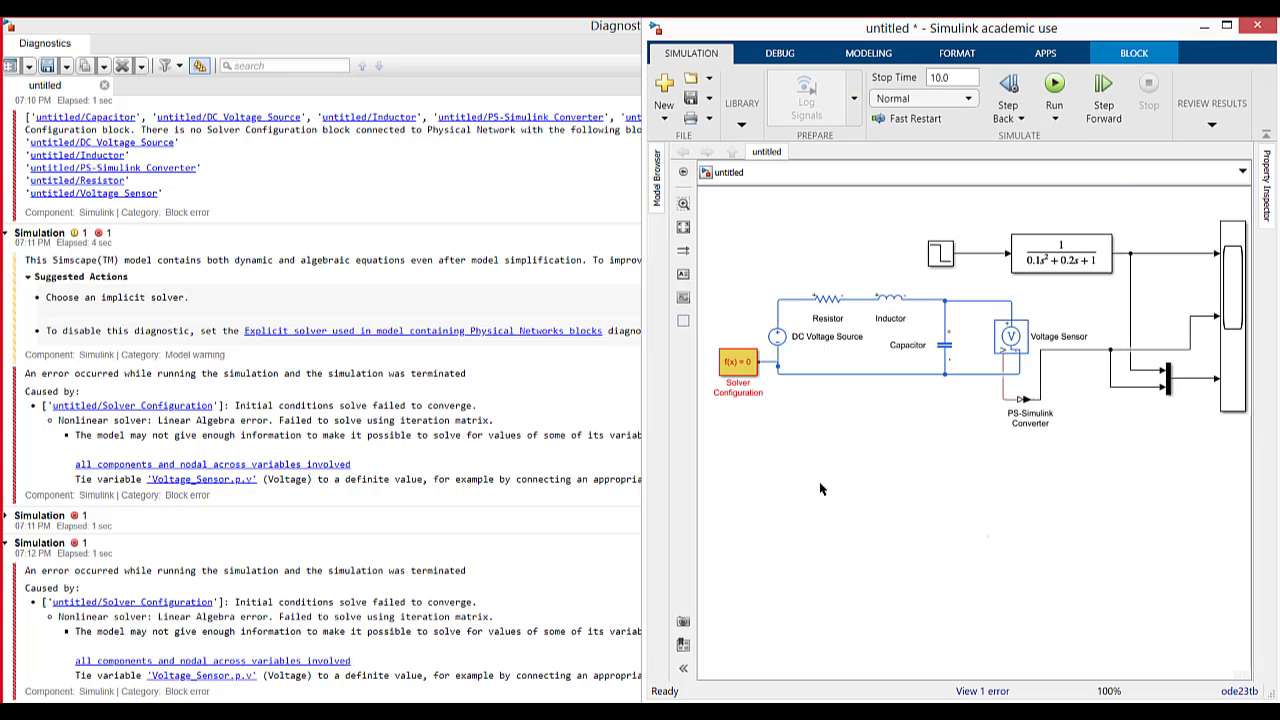
pyautogui.doubleClick(808, 460)
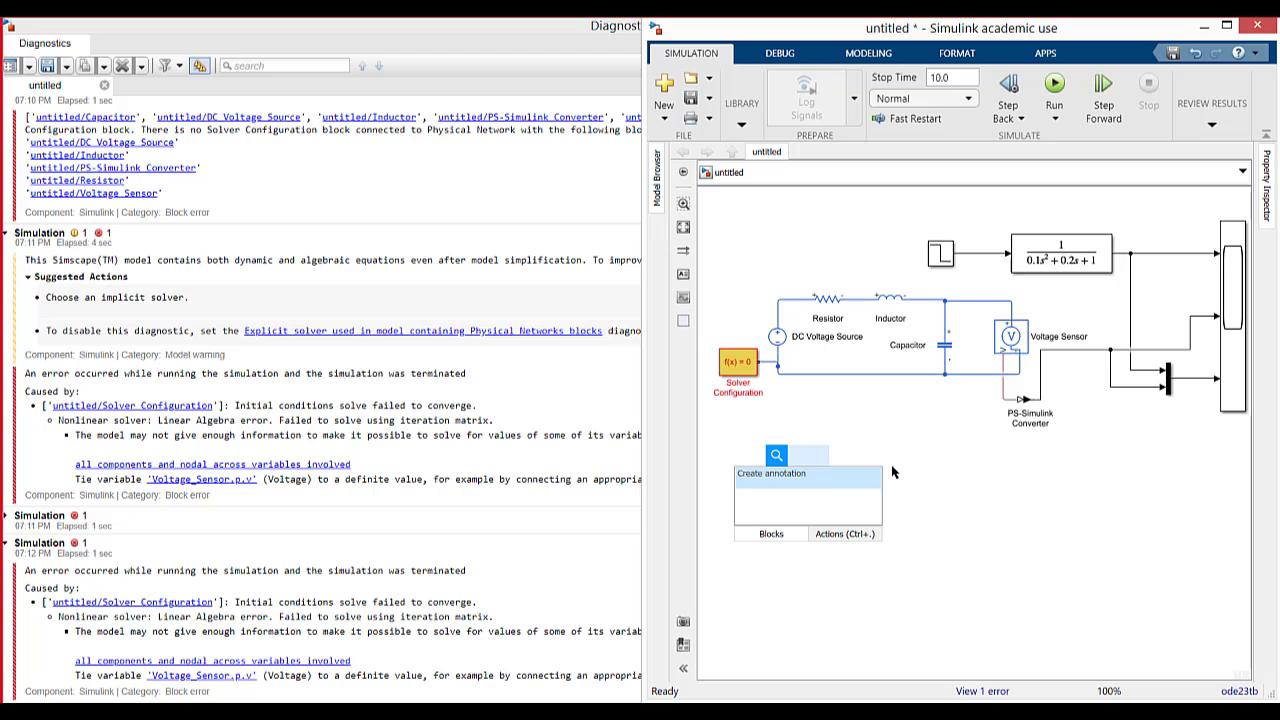
pyautogui.write('groun')
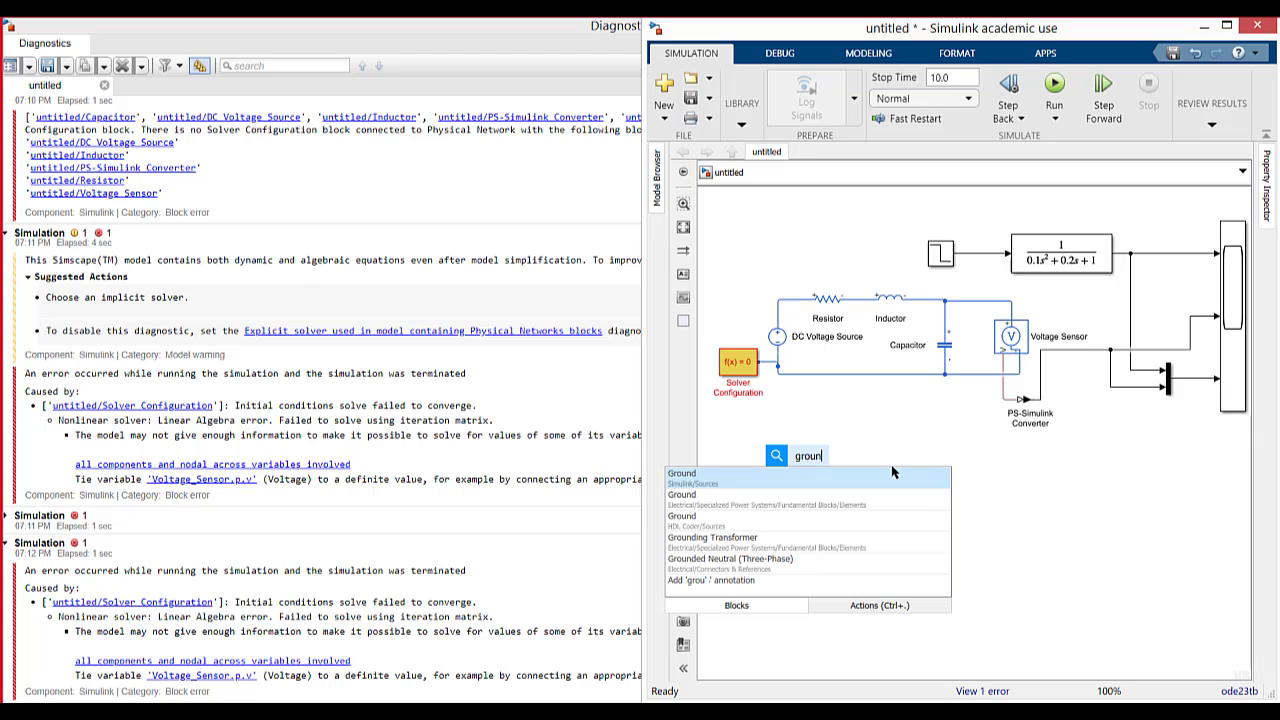
pyautogui.press('BackSpace')
pyautogui.press('BackSpace')
pyautogui.press('BackSpace')
pyautogui.press('BackSpace')
pyautogui.press('BackSpace')
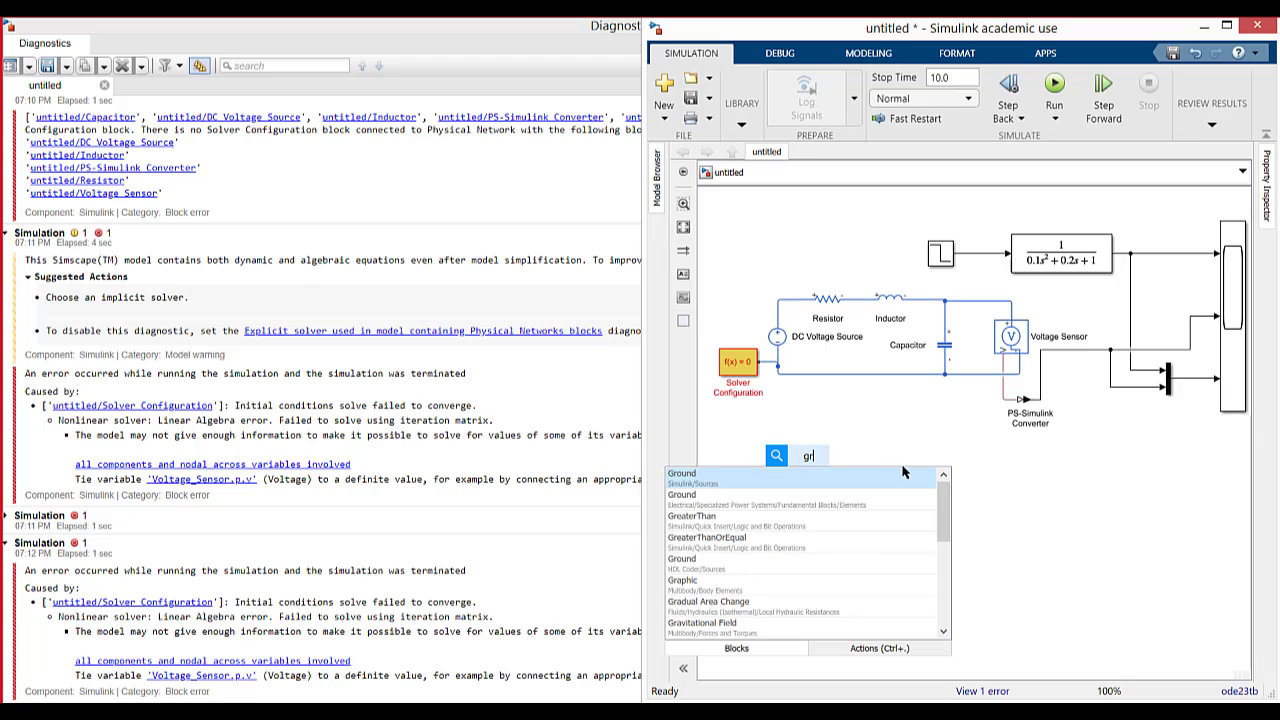
pyautogui.click(895, 434)
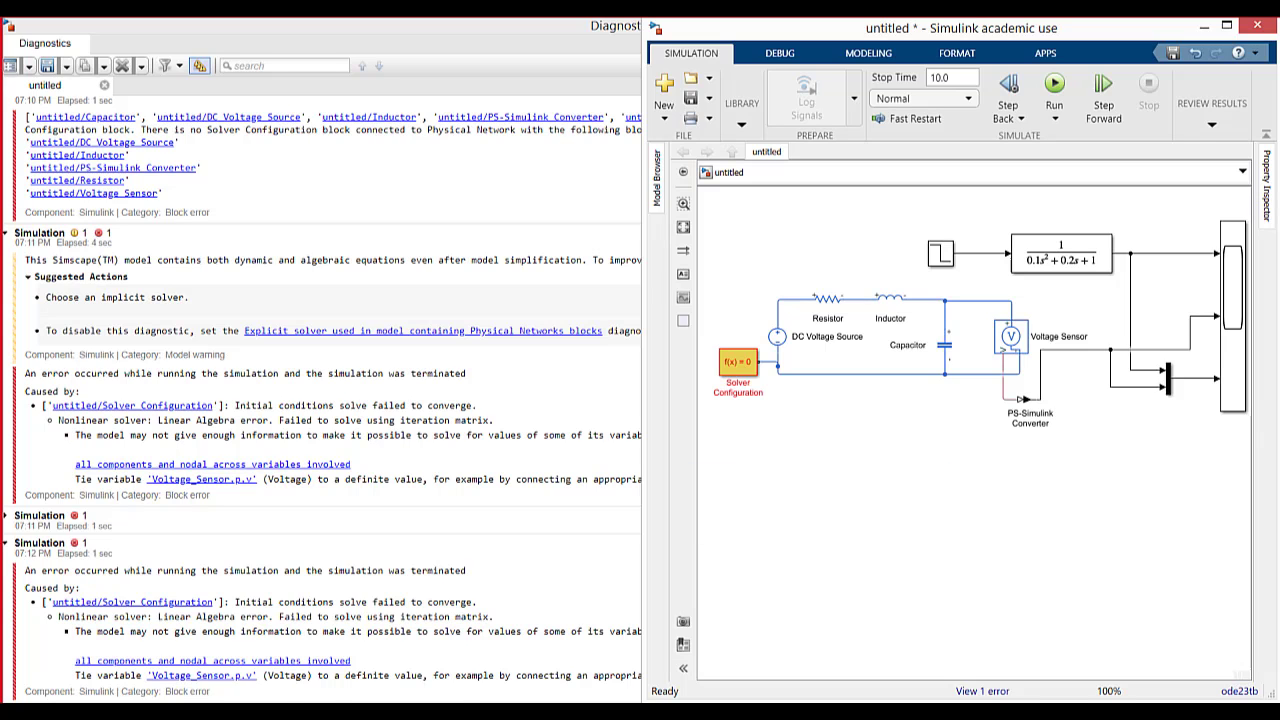
# Step: Add an Electrical Reference block from the Simscape Foundation Electrical Elements library to the circuit's bottom return wire
pyautogui.hotkey('alt', 'Tab')
pyautogui.hotkey('alt', 'Tab')
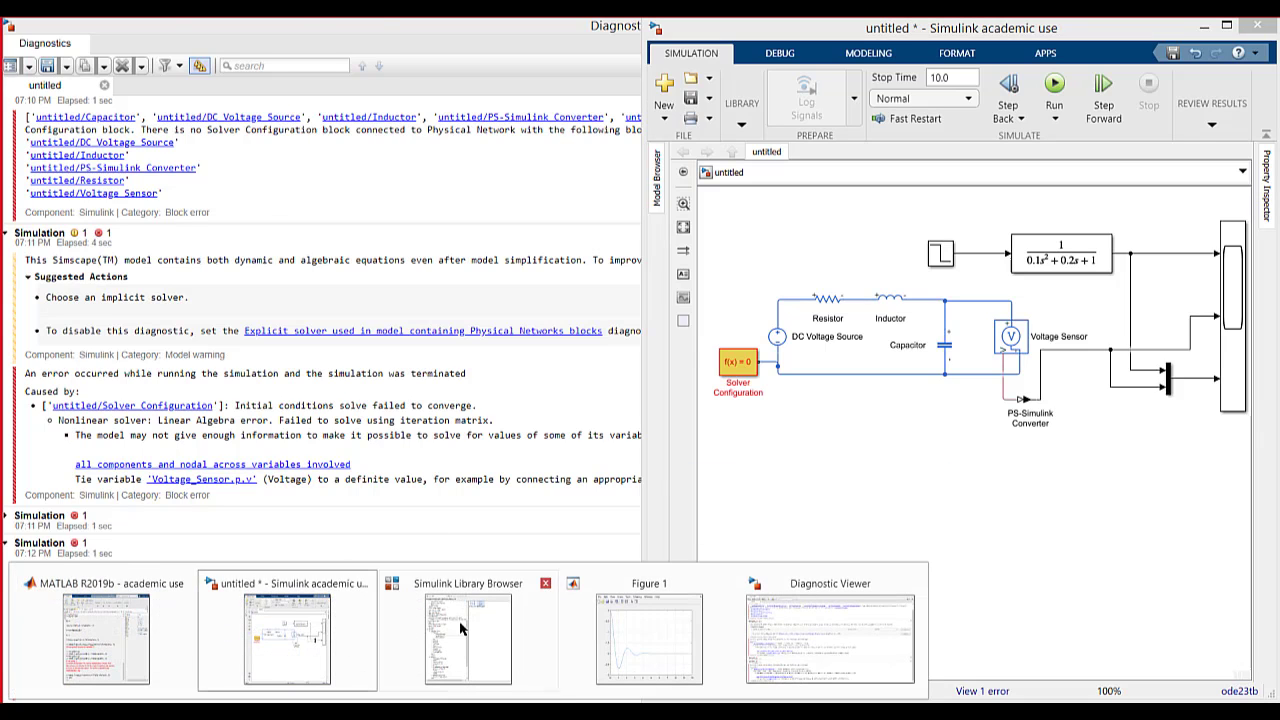
pyautogui.press('Down')
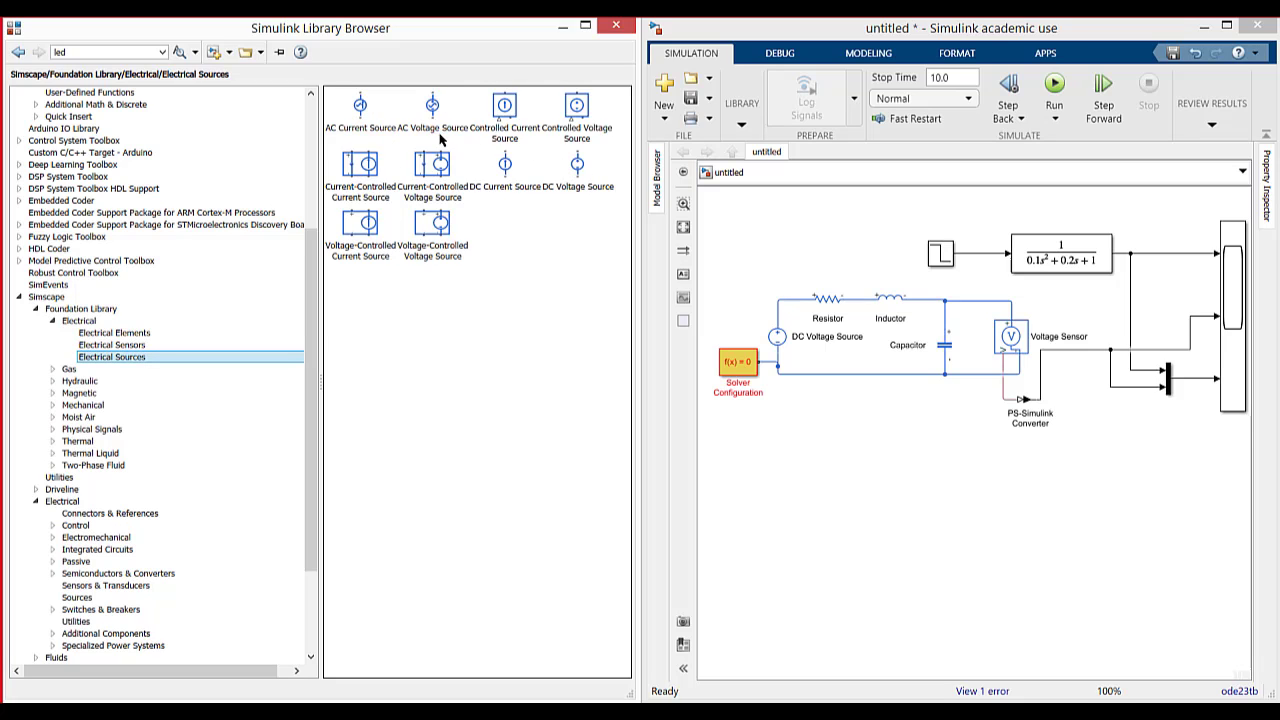
pyautogui.click(132, 334)
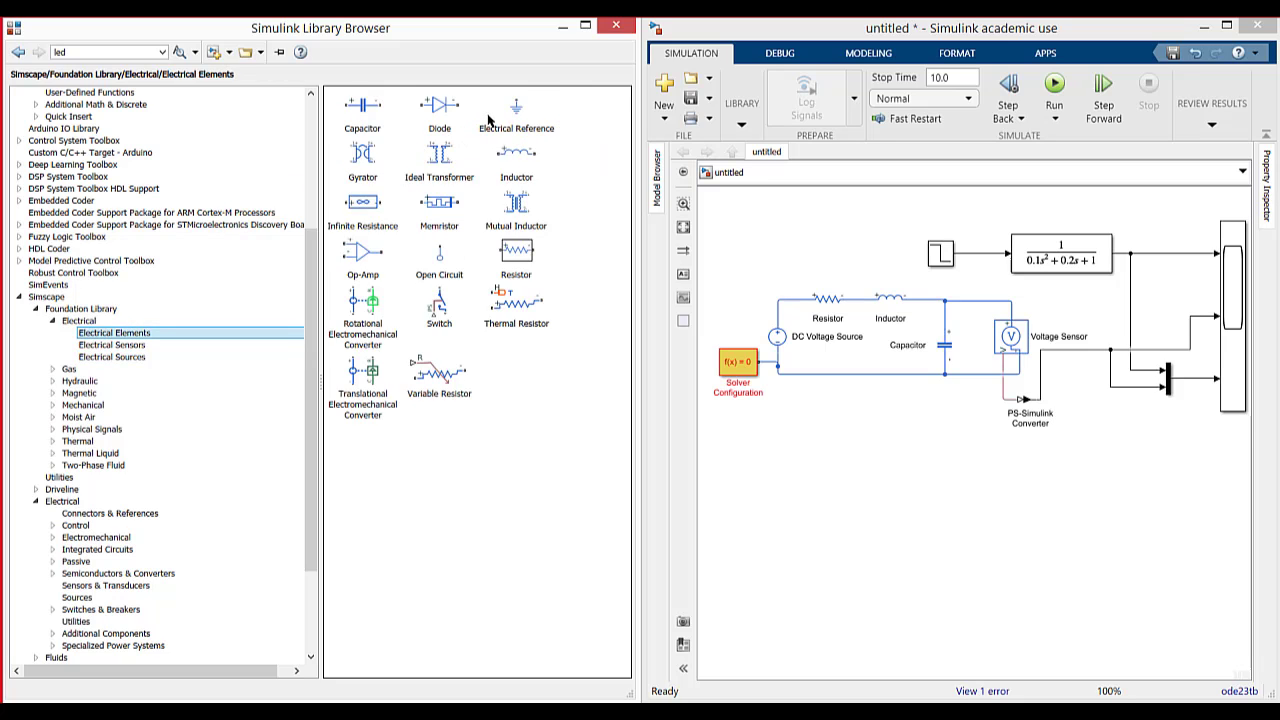
pyautogui.moveTo(512, 115)
pyautogui.mouseDown()
pyautogui.moveTo(836, 425)
pyautogui.moveTo(842, 360)
pyautogui.moveTo(838, 373)
pyautogui.mouseUp()
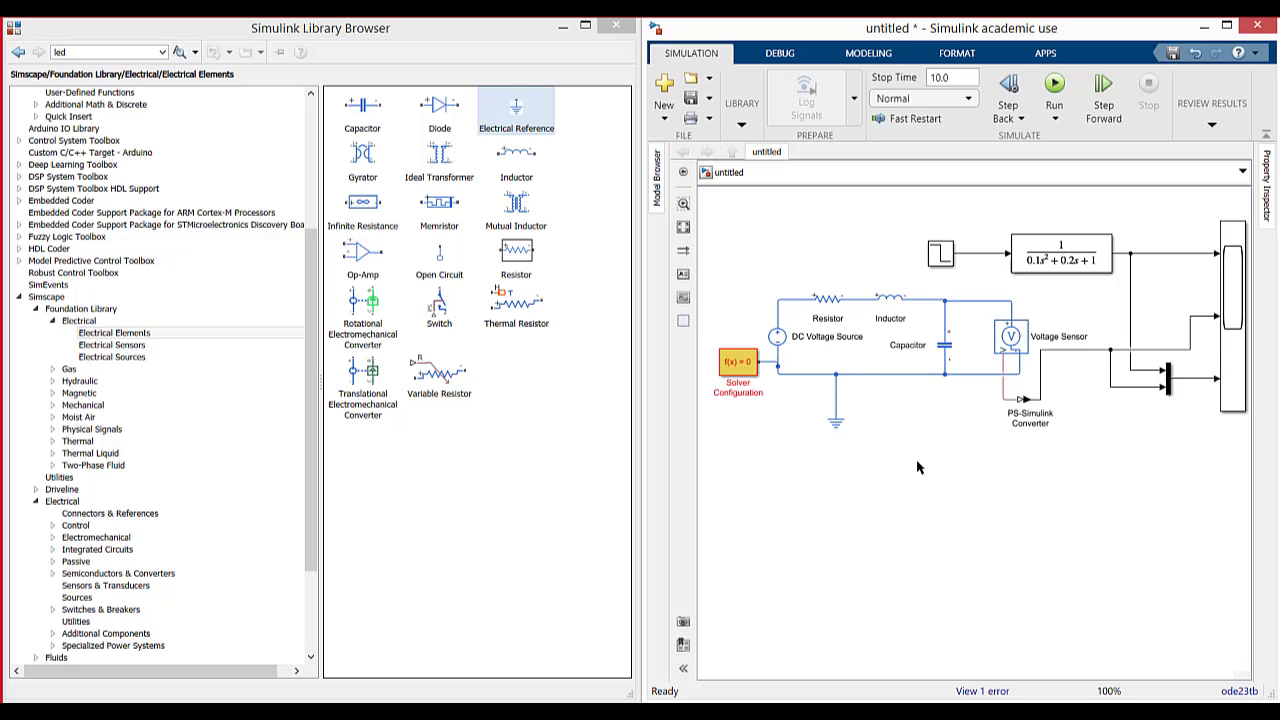
# Step: Run the simulation of the grounded circuit and open the Scope beside the diagram in the maximized model window
pyautogui.click(1058, 84)
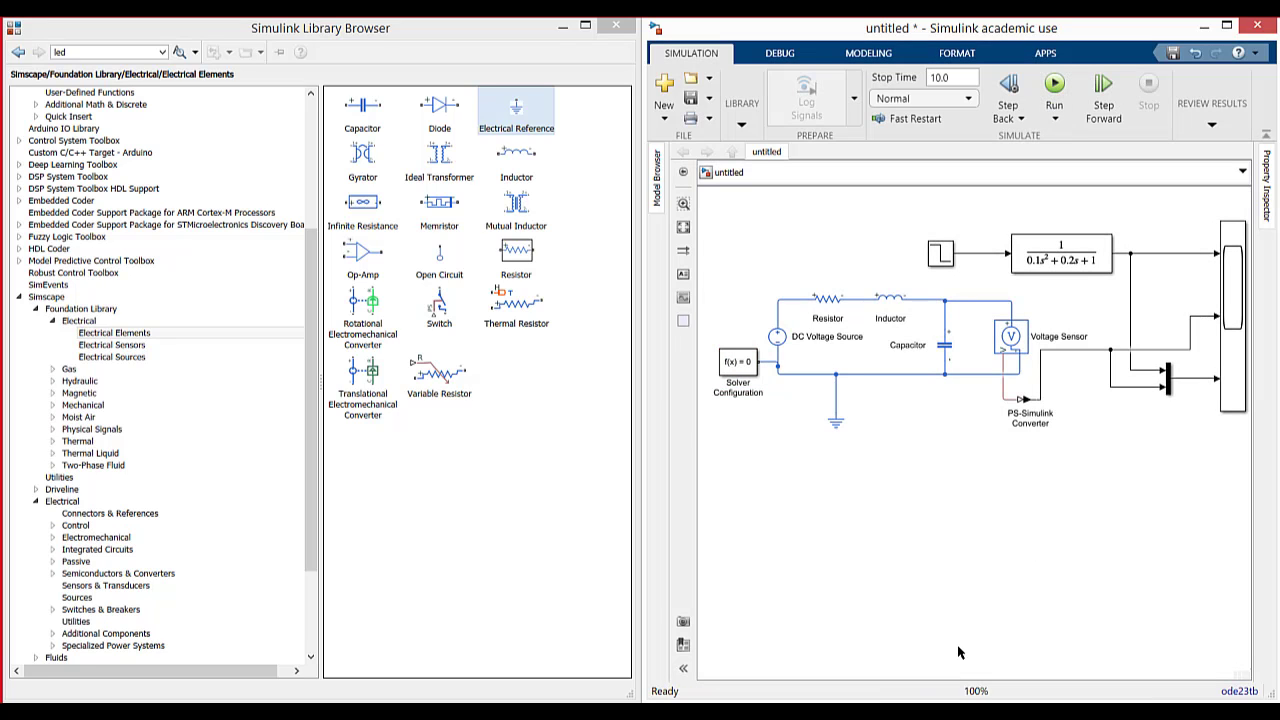
pyautogui.click(1227, 26)
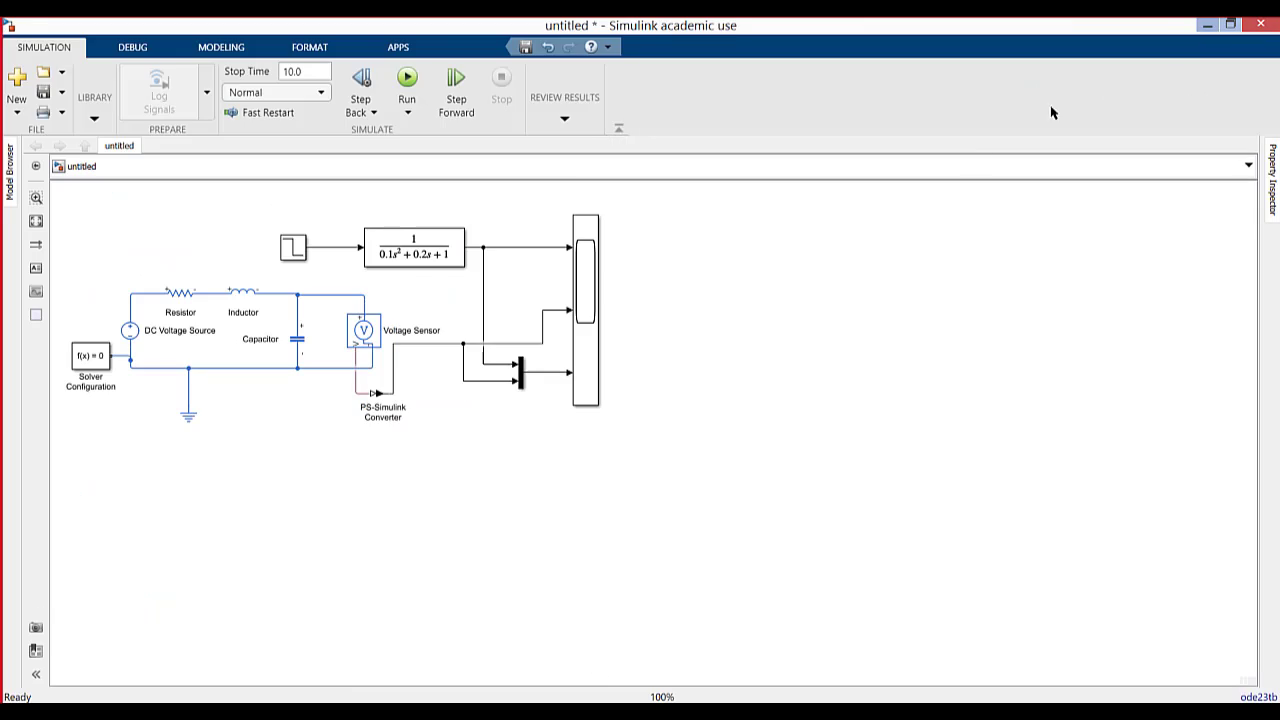
pyautogui.doubleClick(587, 288)
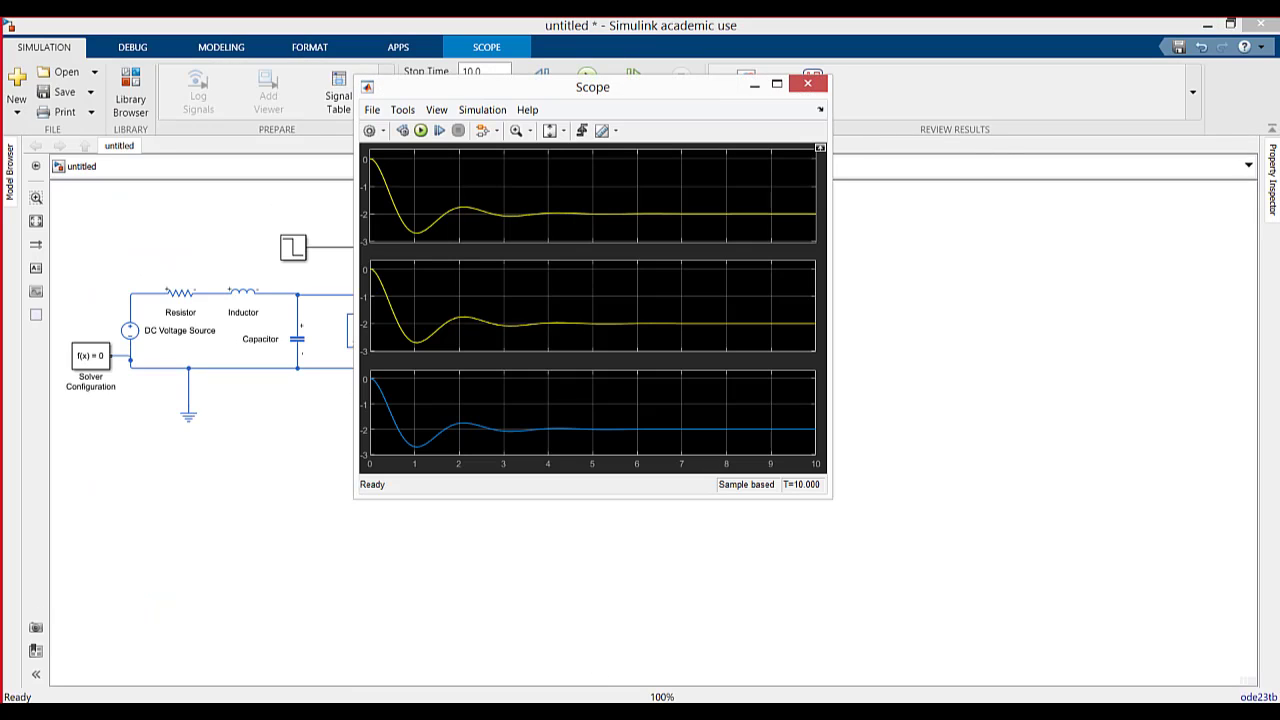
pyautogui.moveTo(672, 88); pyautogui.dragTo(975, 131)
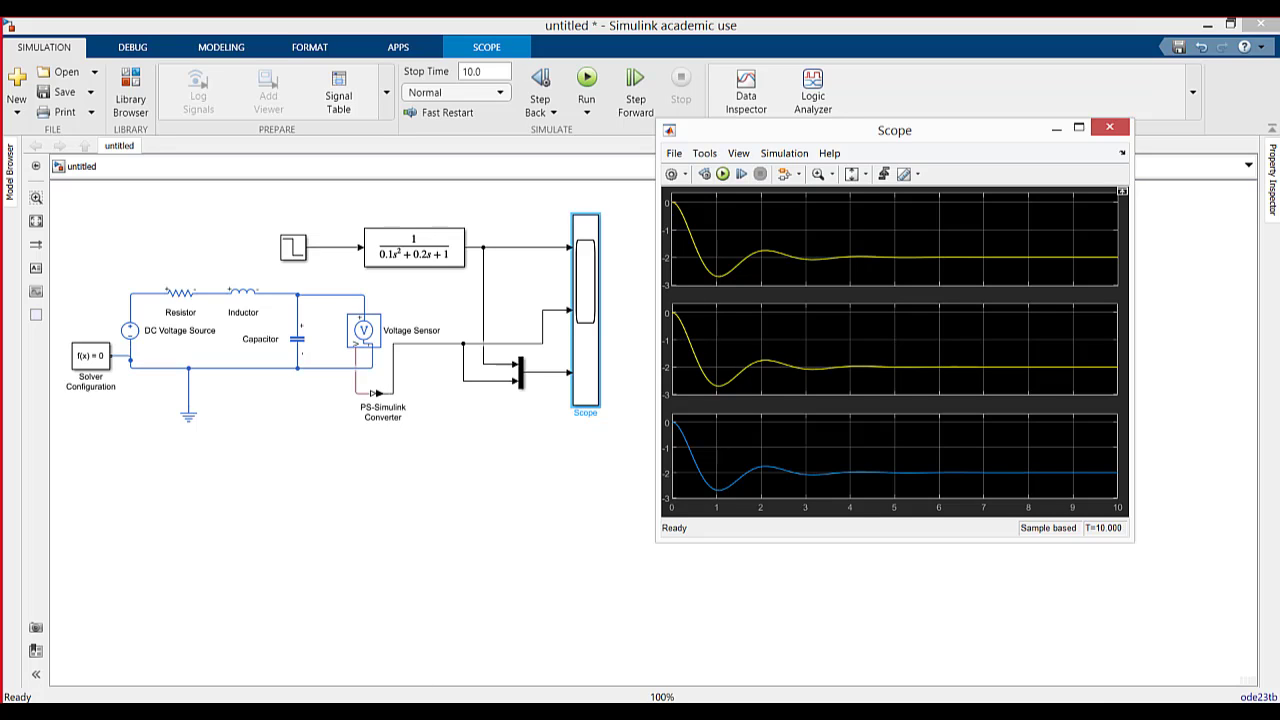
# Step: Bring up the MATLAB Figure 1 plot and minimize the model window to compare the plot with the Scope responses
pyautogui.moveTo(389, 698)
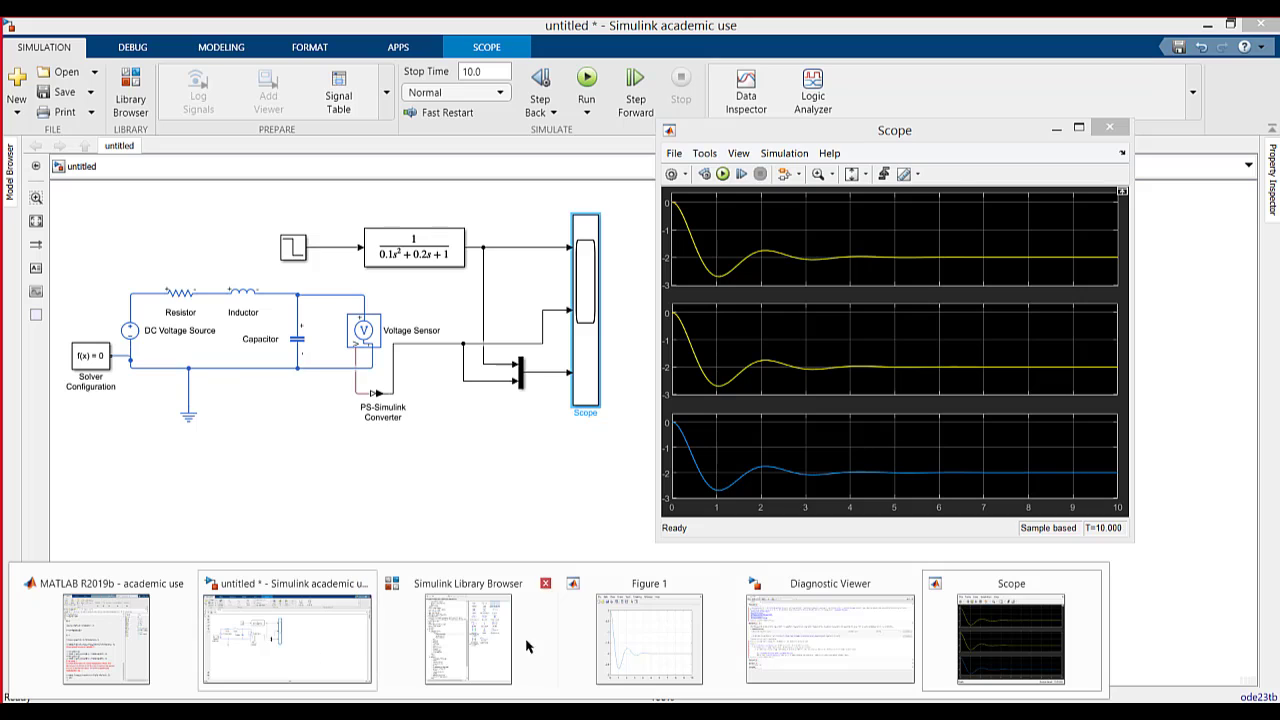
pyautogui.click(649, 635)
pyautogui.click(1207, 24)
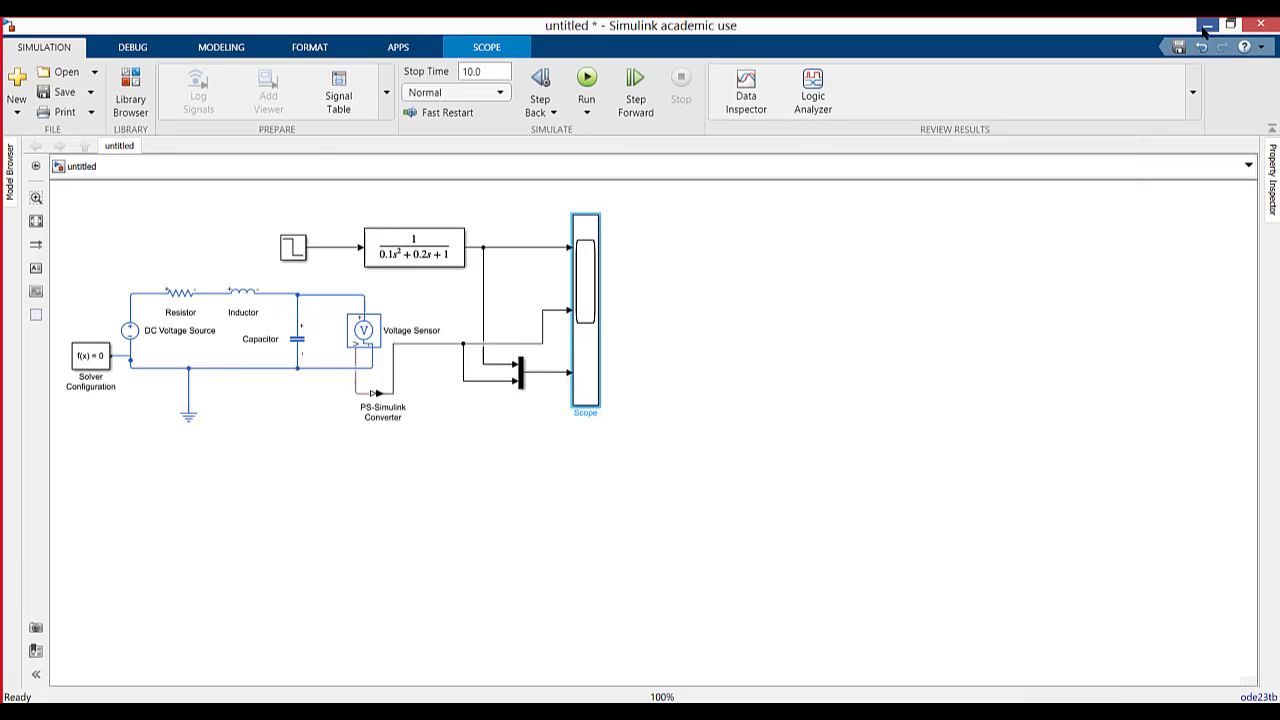
pyautogui.moveTo(444, 188); pyautogui.dragTo(446, 143)
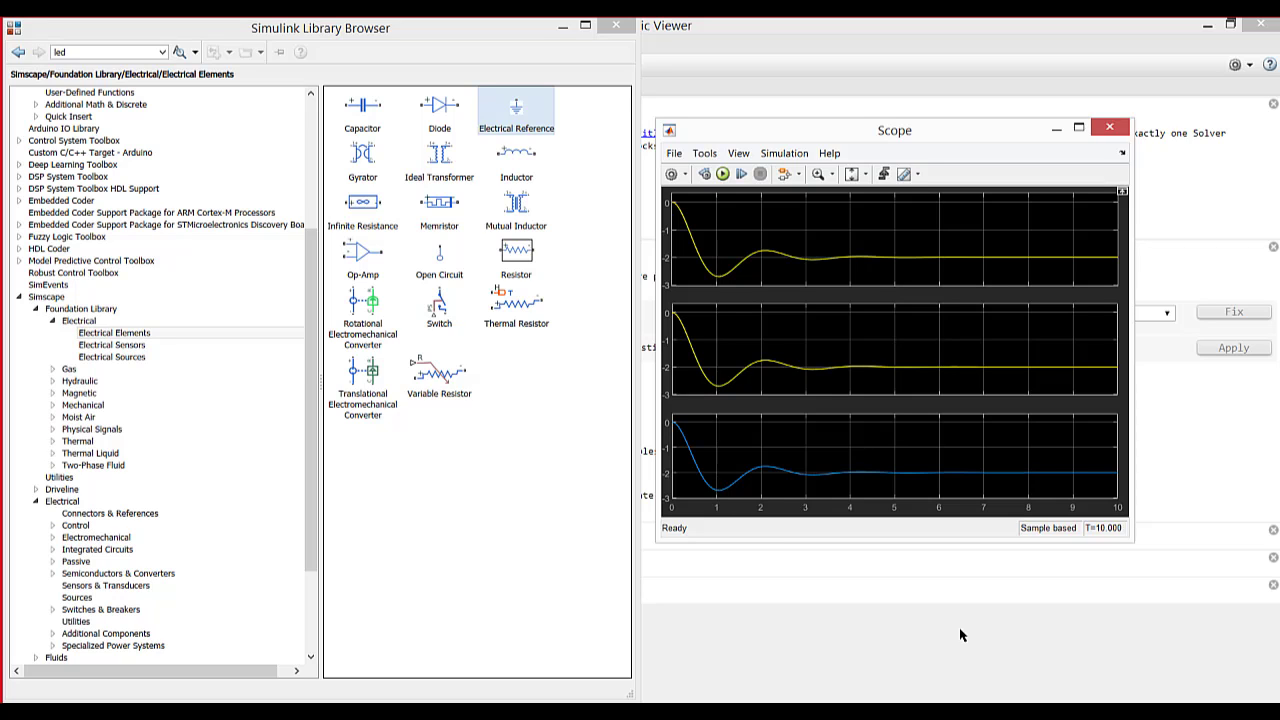
# Step: Close the Diagnostic Viewer and the browser window behind it, and return to the model
pyautogui.click(942, 640)
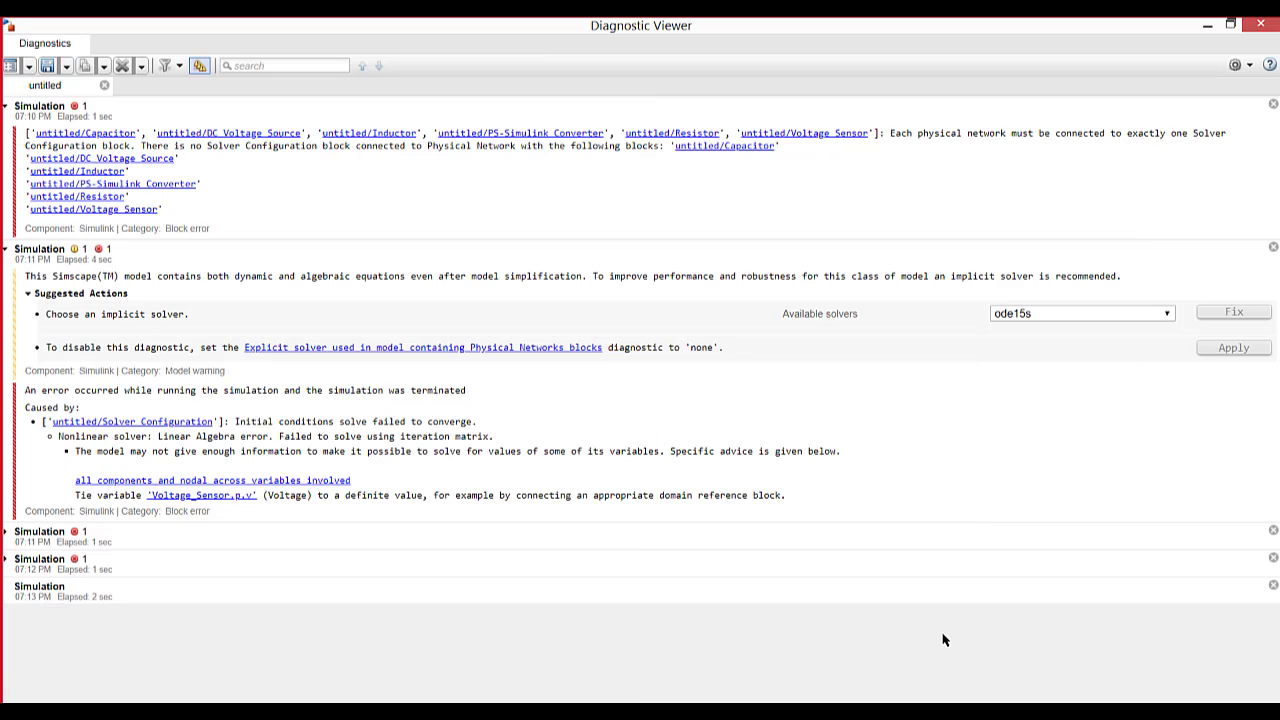
pyautogui.click(1259, 24)
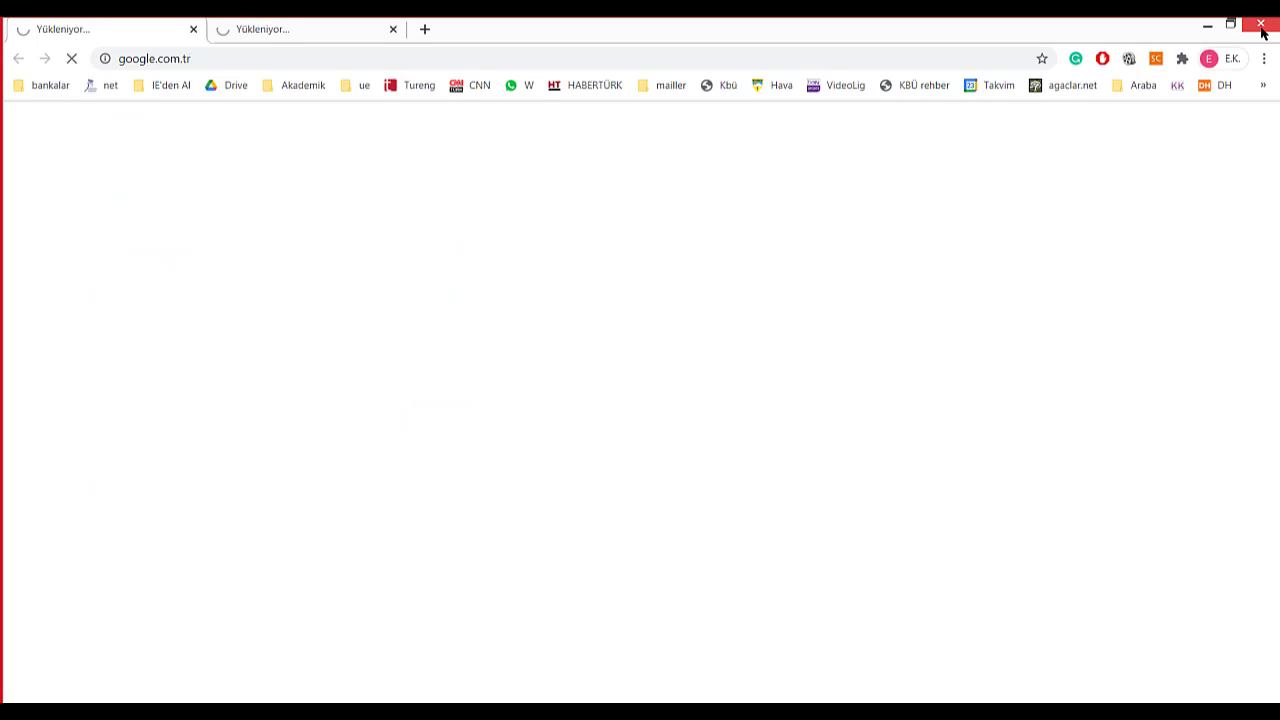
pyautogui.click(1261, 27)
pyautogui.click(469, 711)
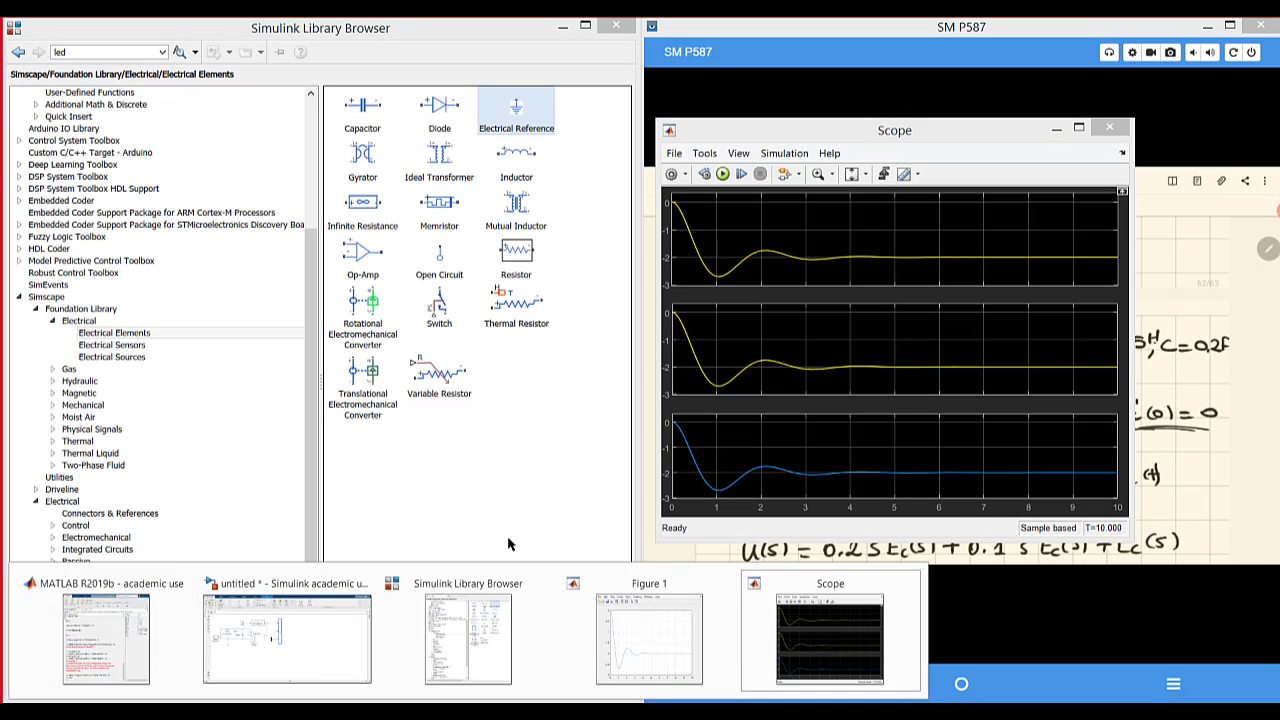
pyautogui.click(287, 638)
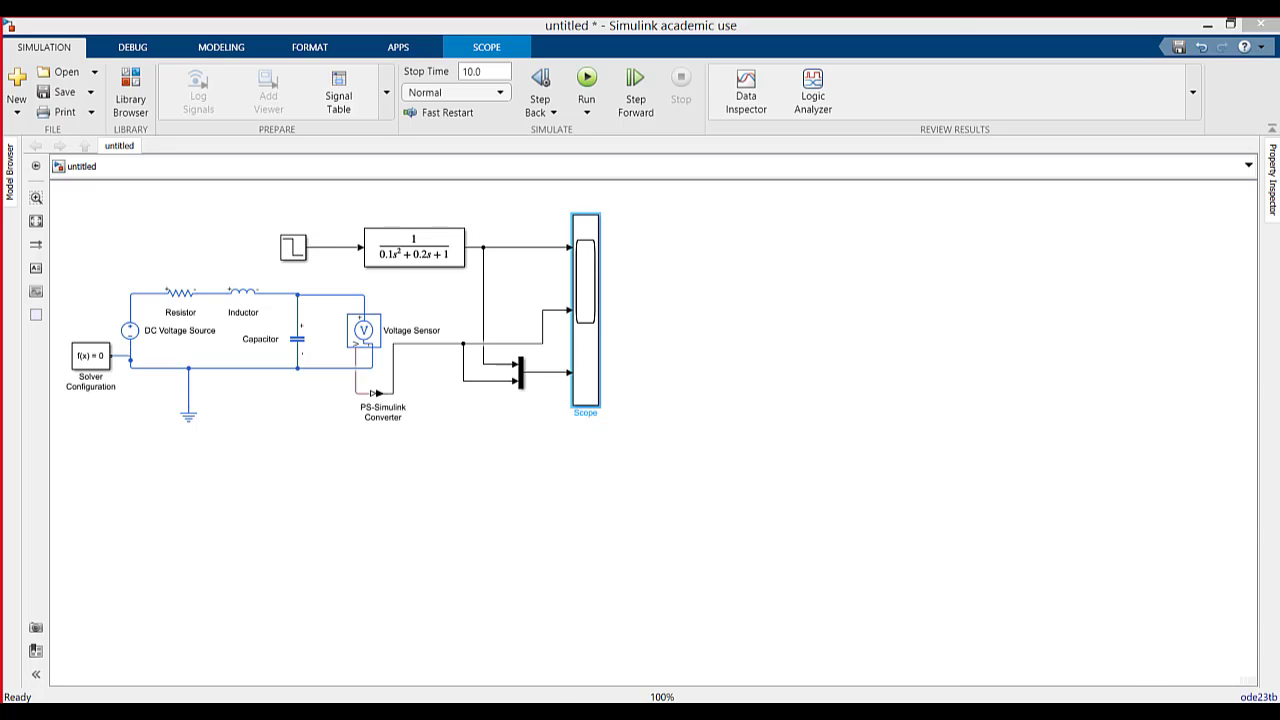
# Step: Check the handwritten G(s) derivation against the model's transfer function and step input, and reposition the Scope over the diagram
pyautogui.click(940, 712)
pyautogui.scroll(-2, 1065, 410)
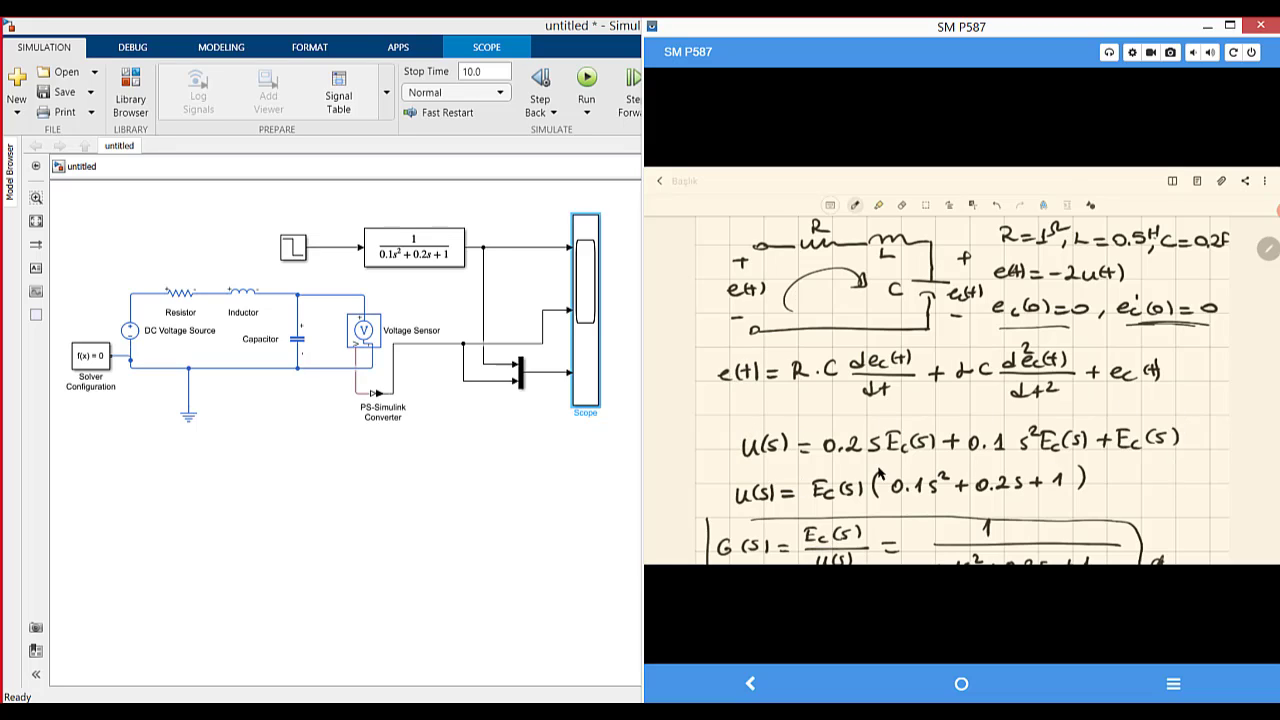
pyautogui.scroll(-3, 908, 467)
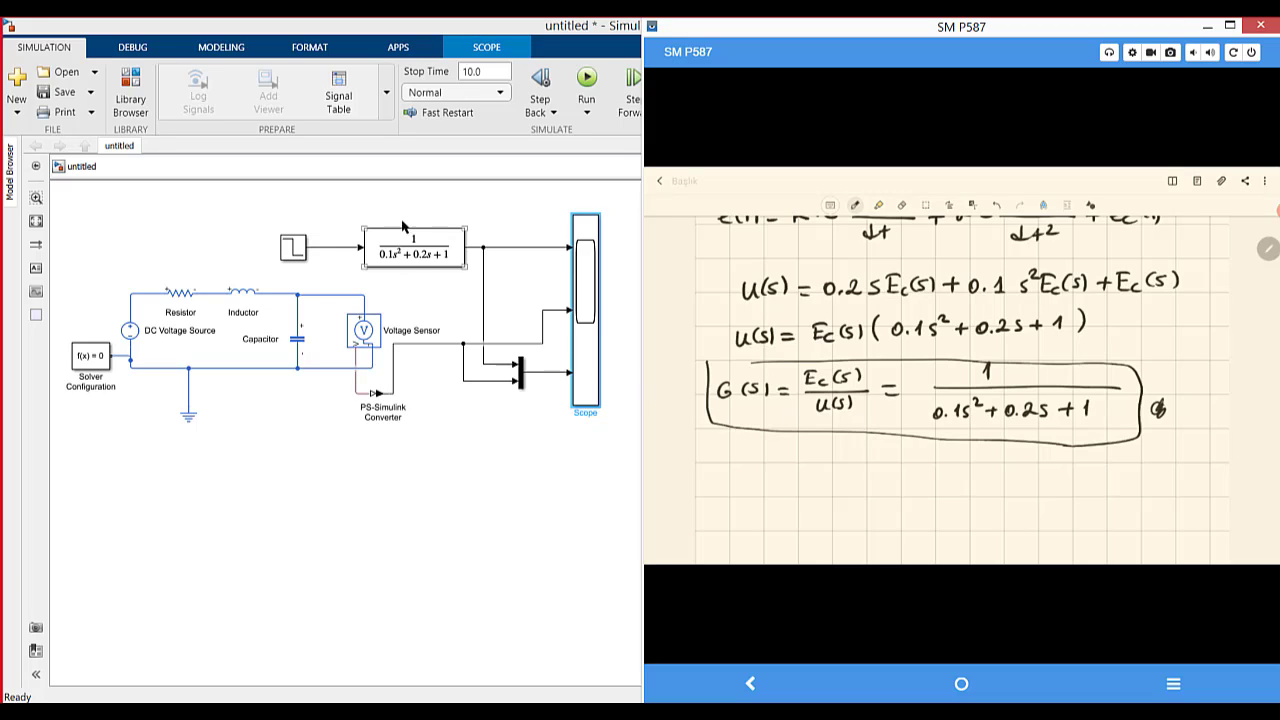
pyautogui.click(396, 263)
pyautogui.click(289, 246)
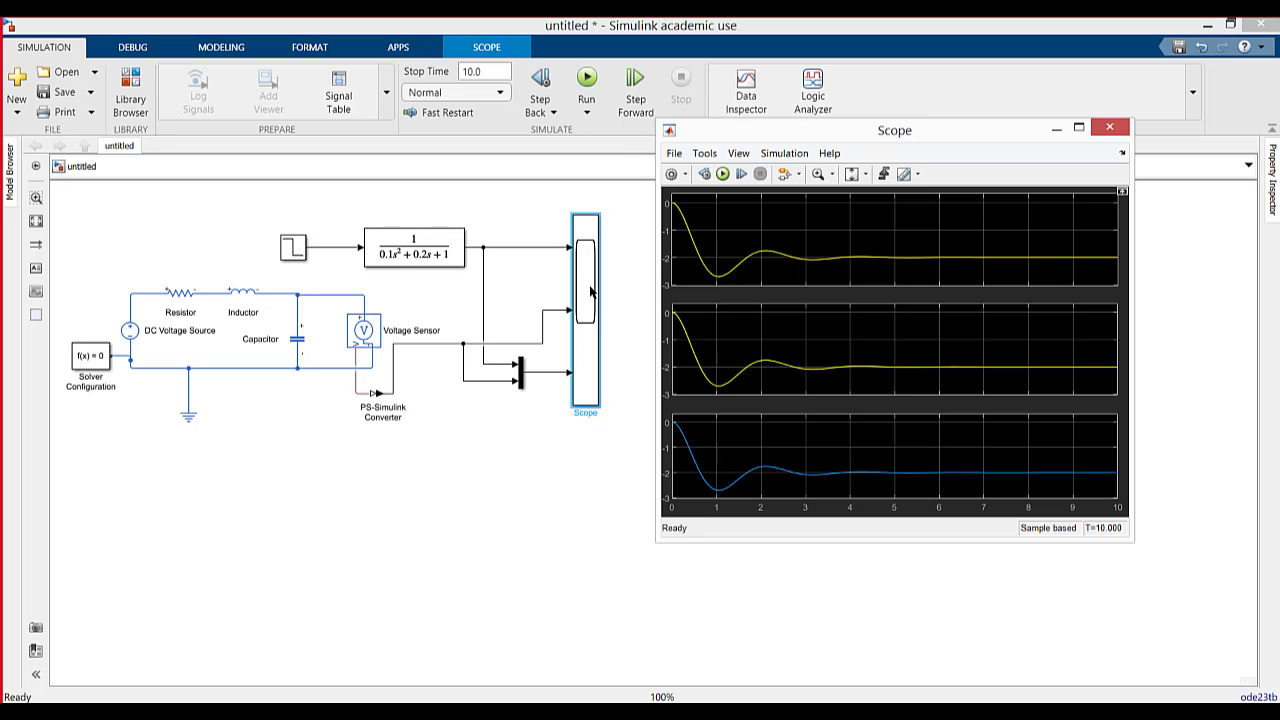
pyautogui.moveTo(871, 131); pyautogui.dragTo(374, 128)
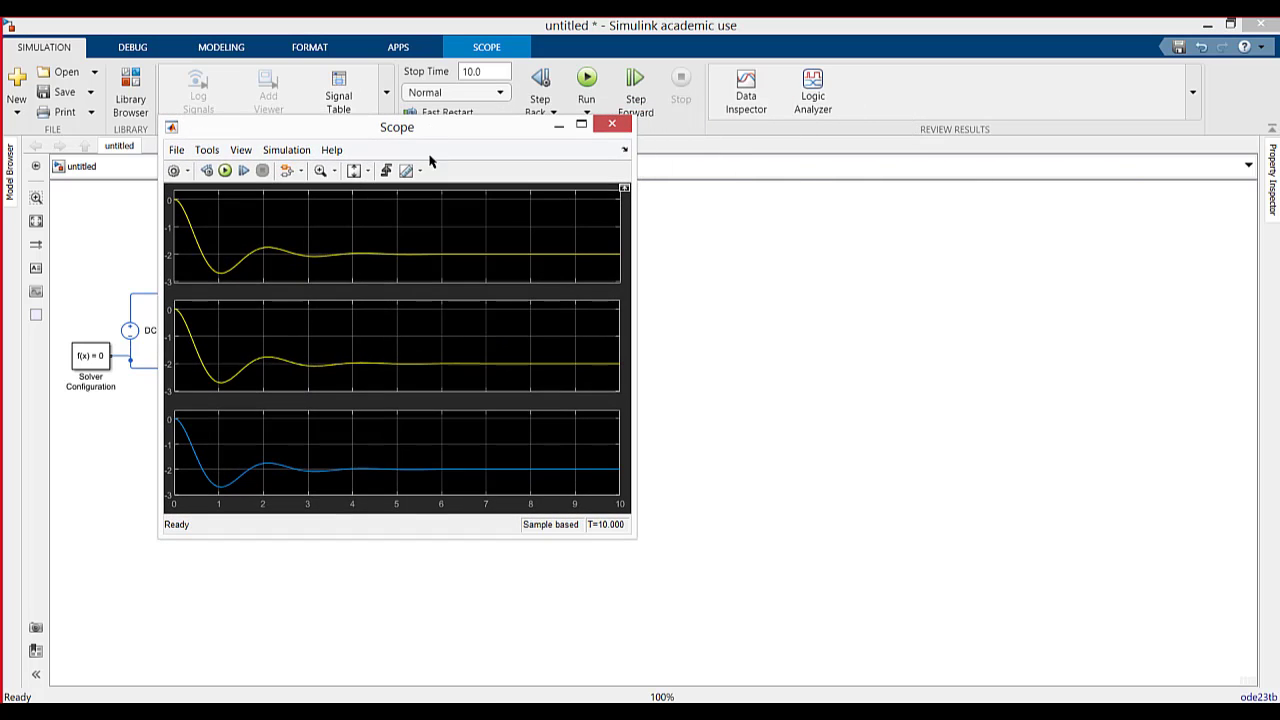